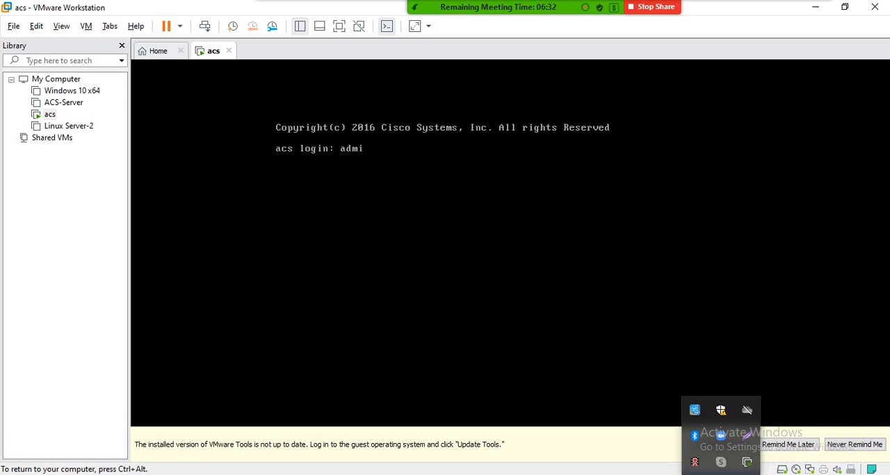
Step: Log in to the ACS console as admin with the account password and run show application status acs
key(Return)
key(Return)
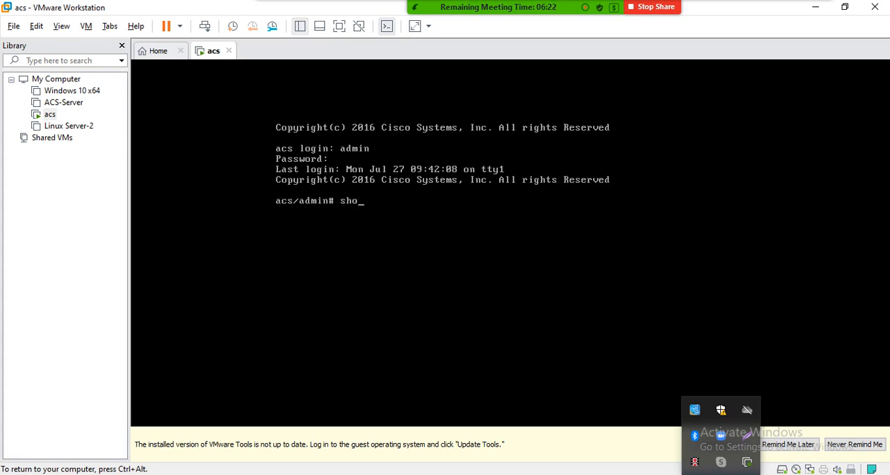
text(show application status acs)
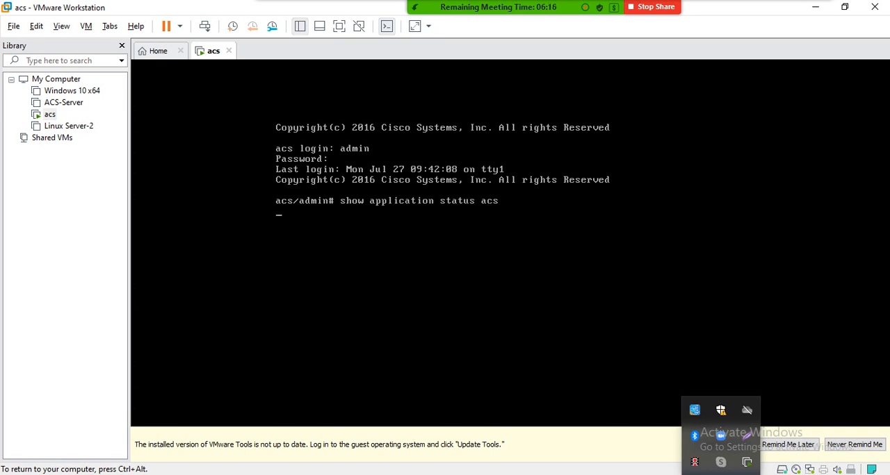
key(Return)
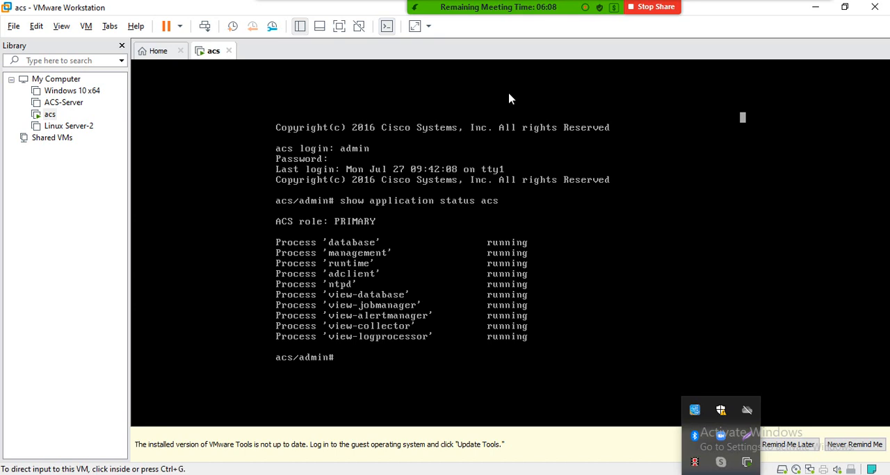
Step: Minimize the virtual machine window, refresh the desktop and open File Explorer at This PC
click(813, 8)
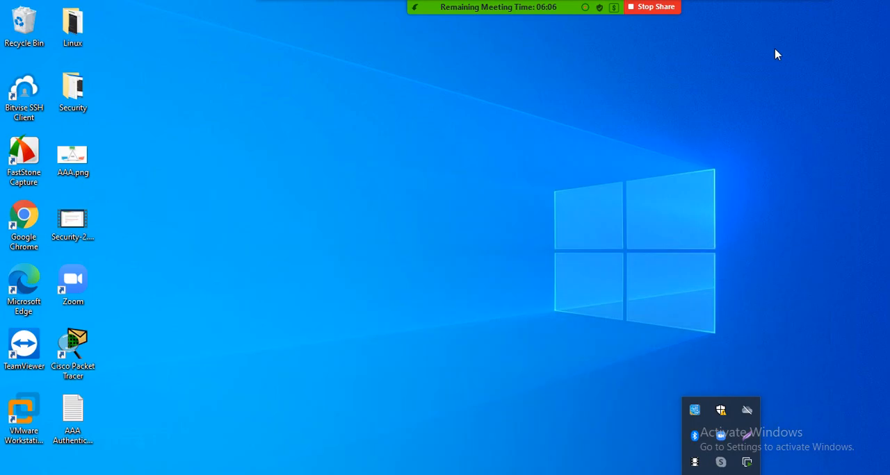
right_click(258, 105)
click(295, 135)
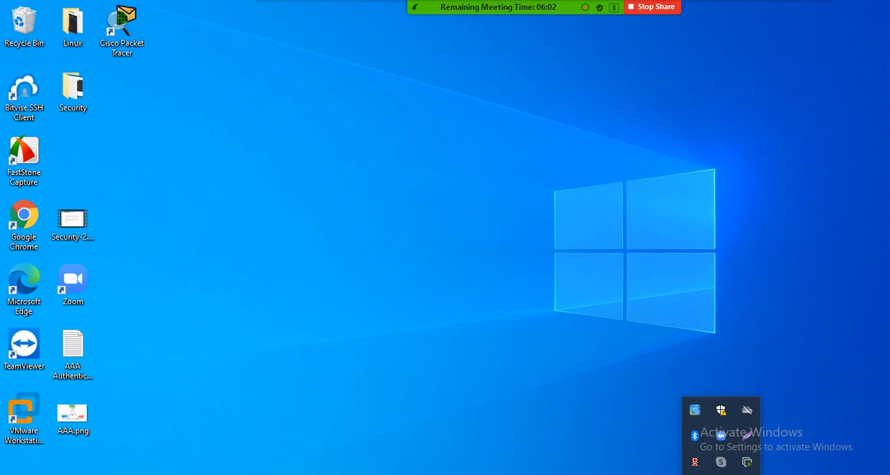
key(super+e)
click(642, 64)
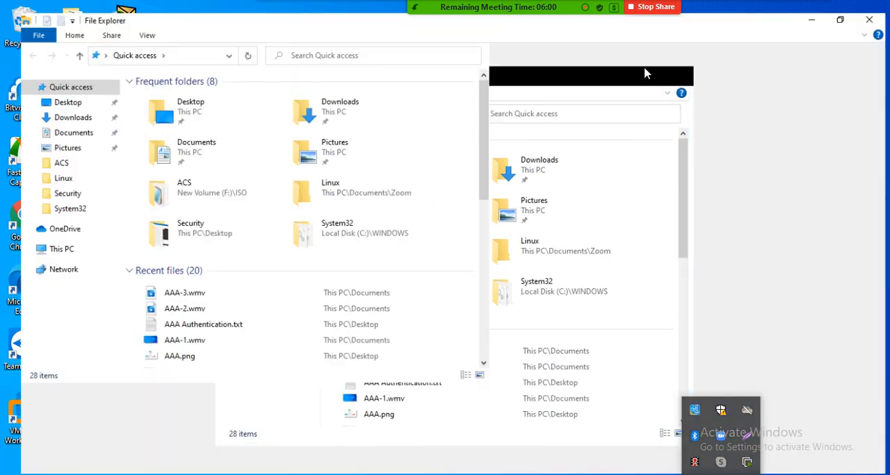
click(44, 244)
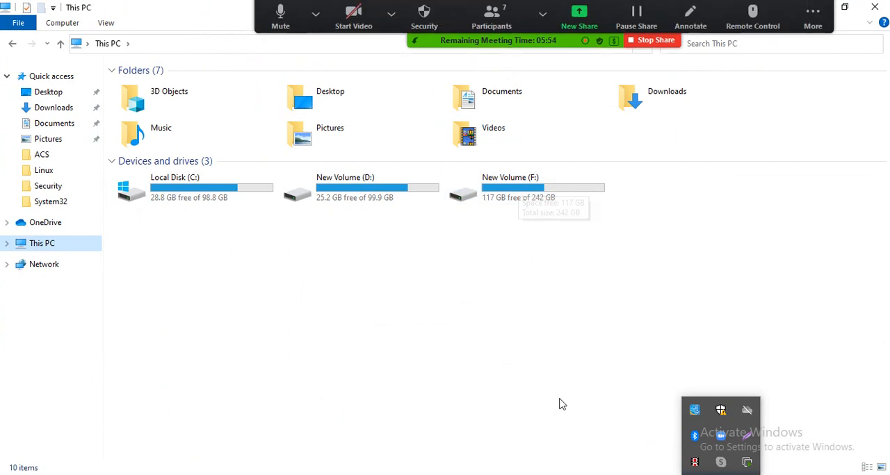
Step: Switch to the 172.16.1.2 Remote Desktop session, make it full screen and minimize VMware Workstation inside it
mouse_move(623, 474)
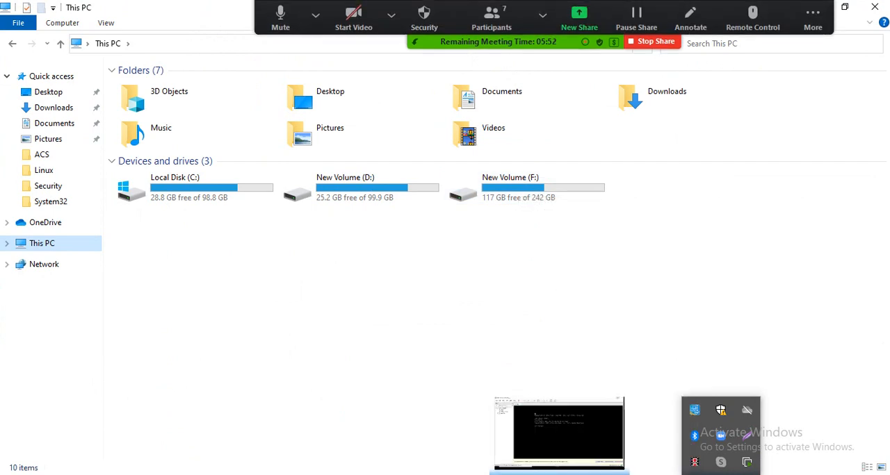
mouse_move(527, 474)
click(533, 407)
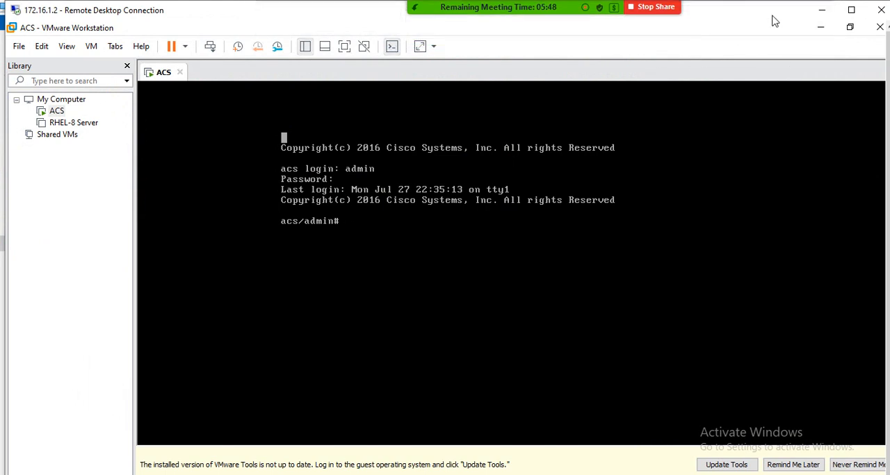
click(850, 11)
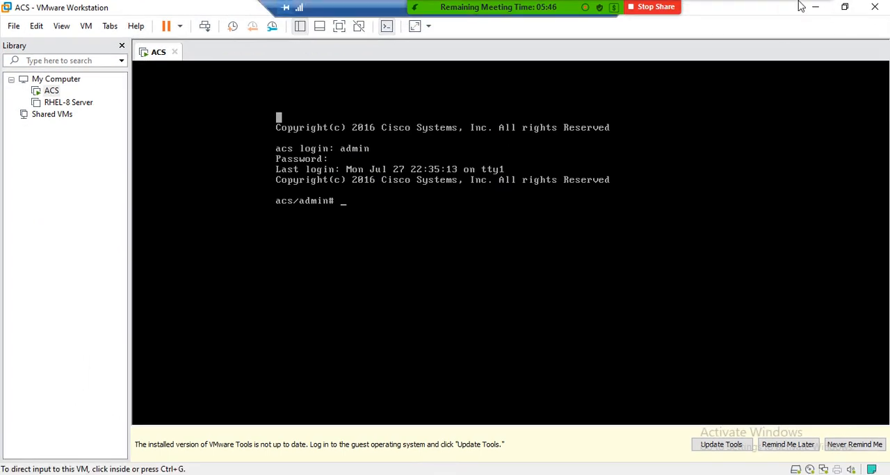
click(811, 6)
click(679, 64)
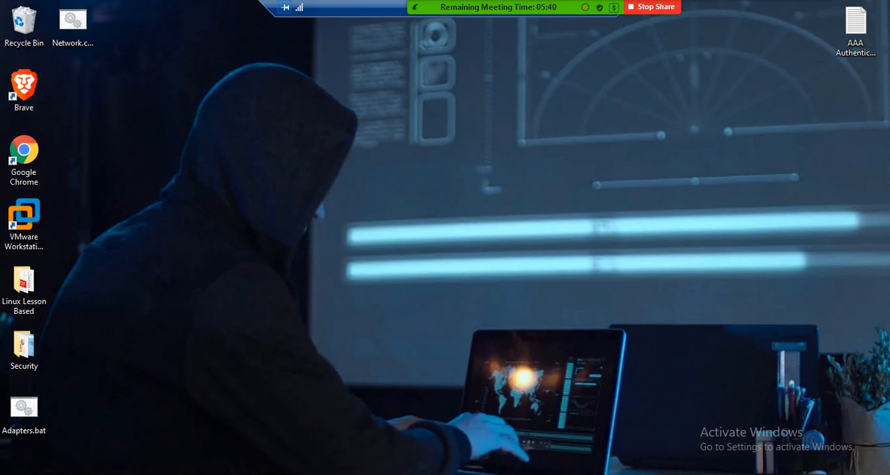
Step: In the remote session's File Explorer, open the ACS folder on drive D: and select ACS_v5.8.1.4.iso
click(336, 474)
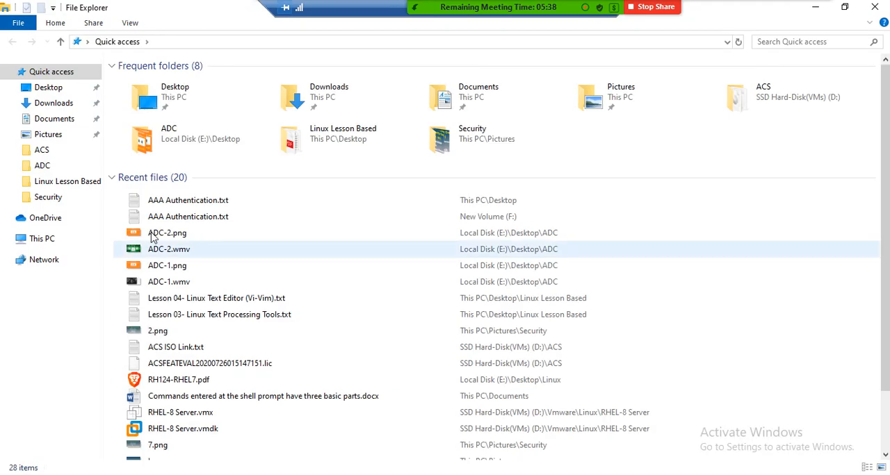
click(54, 242)
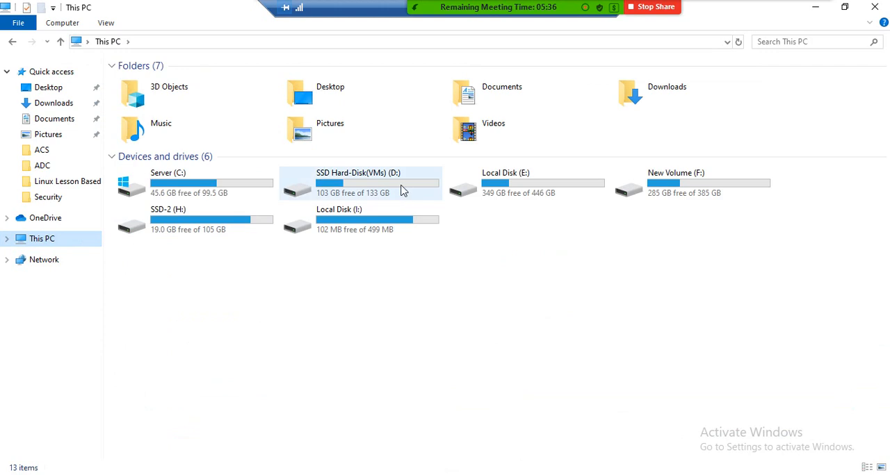
double_click(401, 190)
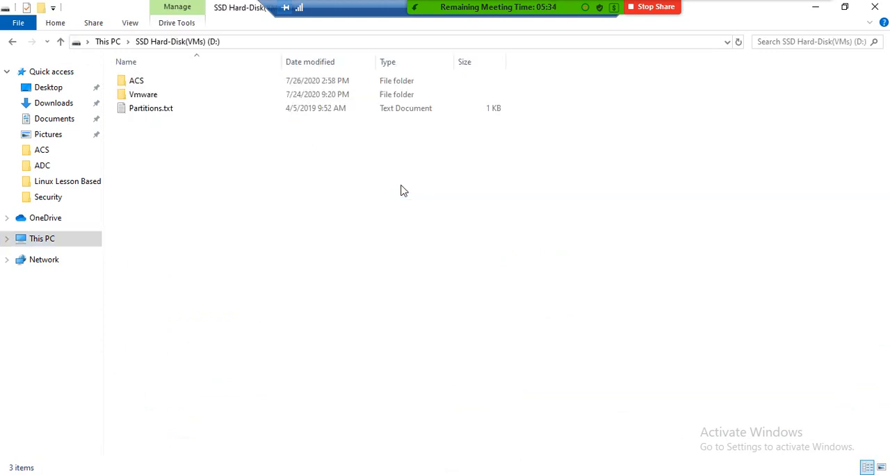
double_click(146, 82)
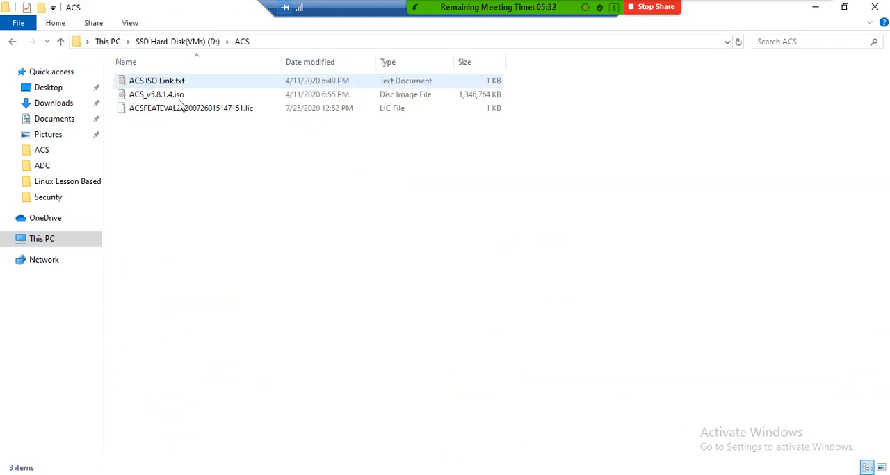
click(166, 97)
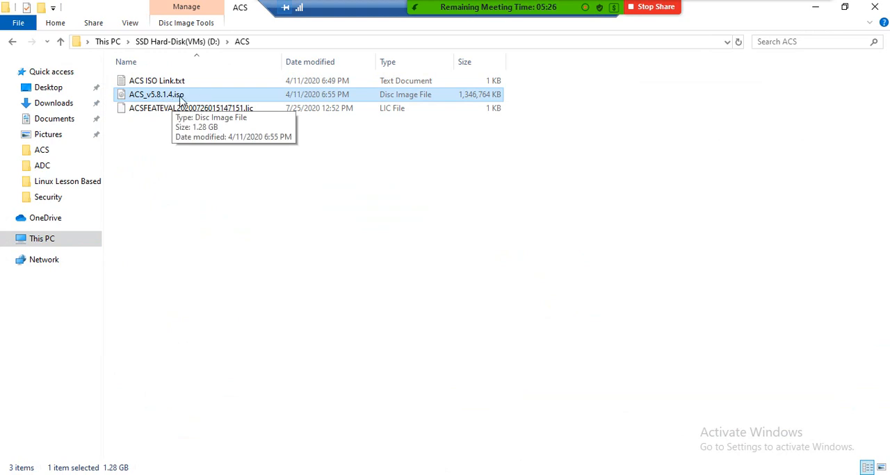
Step: Open ACS ISO Link.txt to read its ISO and licence links, then minimize the text file and the ACS folder
double_click(196, 82)
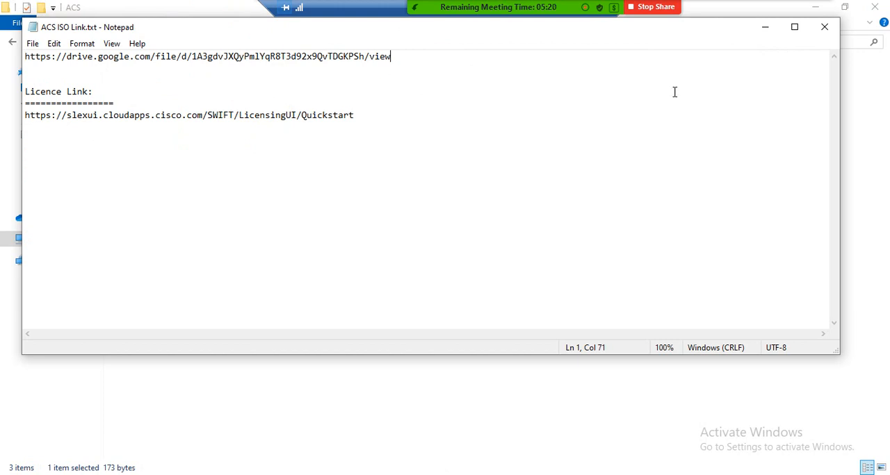
click(765, 30)
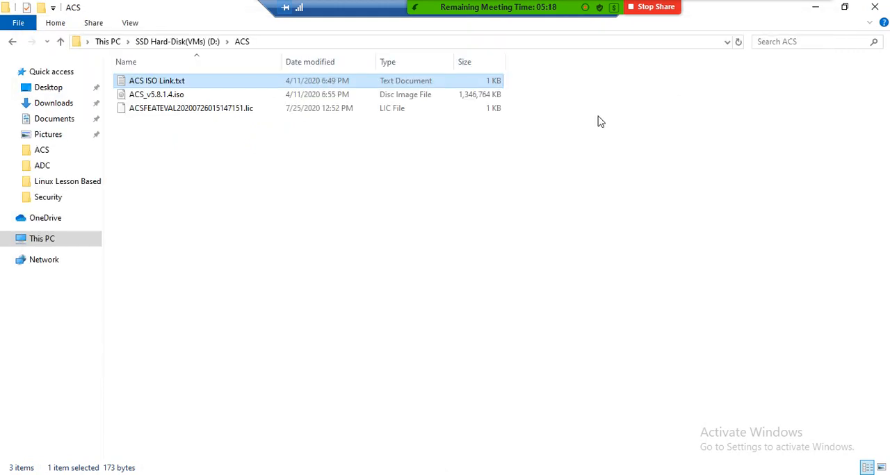
click(815, 7)
Step: Move the meeting toolbar aside, restore the remote session to a smaller window and return to the local File Explorer
mouse_move(467, 16)
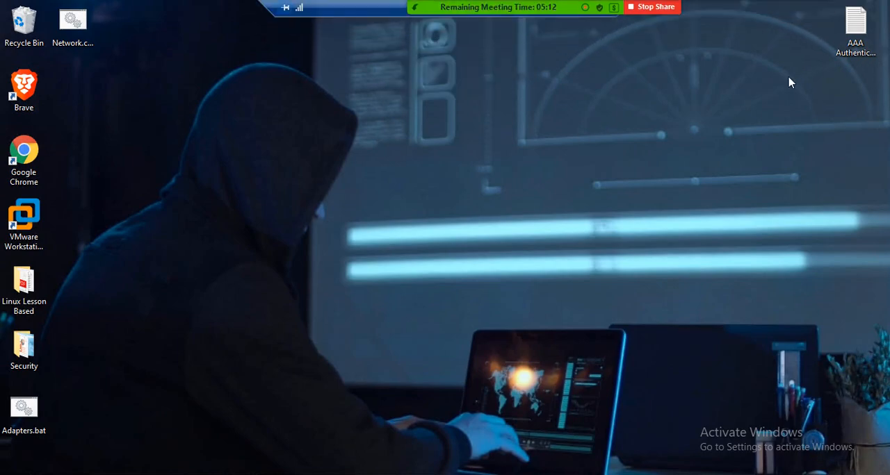
mouse_move(354, 12)
drag(354, 9, 483, 103)
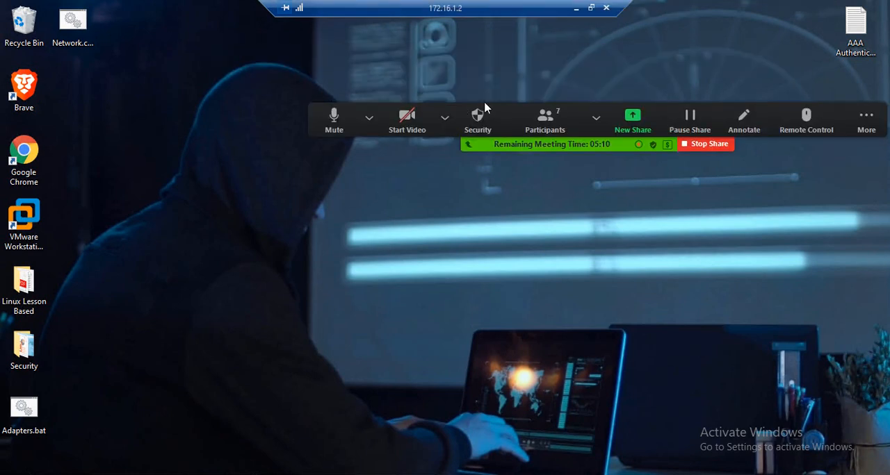
double_click(432, 6)
drag(454, 12, 821, 59)
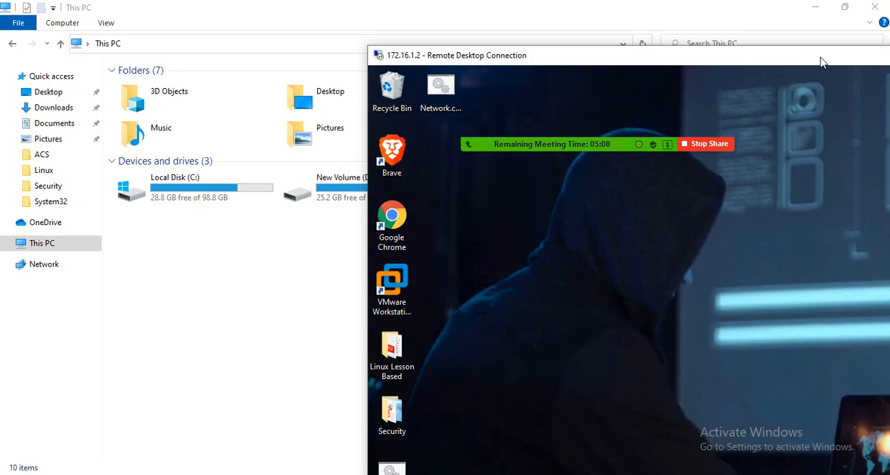
click(306, 232)
click(386, 200)
double_click(386, 200)
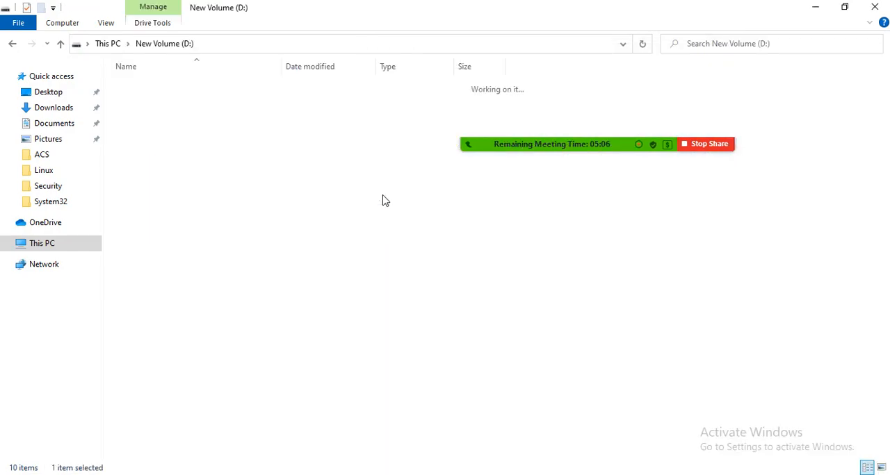
double_click(155, 172)
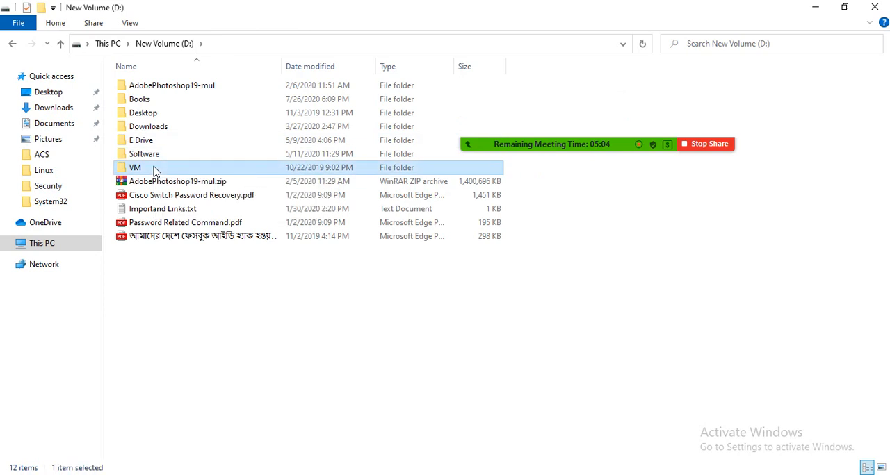
key(BackSpace)
key(BackSpace)
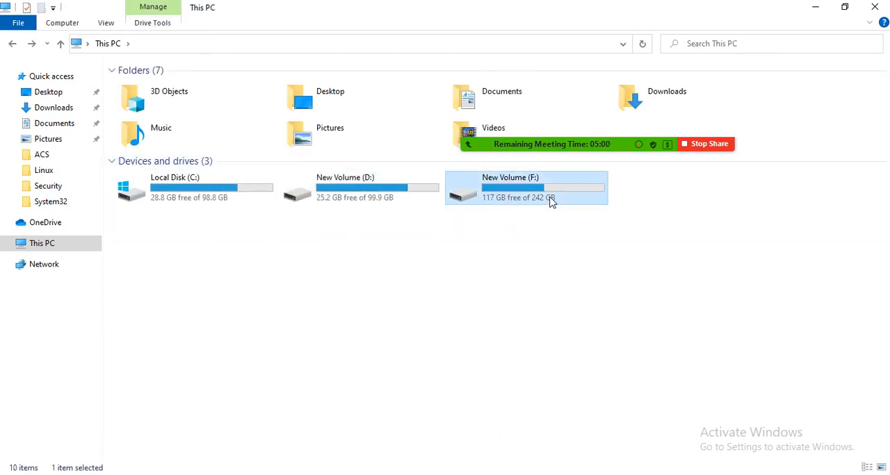
Step: Open the ACS folder inside the ISO folder on New Volume (F:)
double_click(549, 199)
double_click(167, 154)
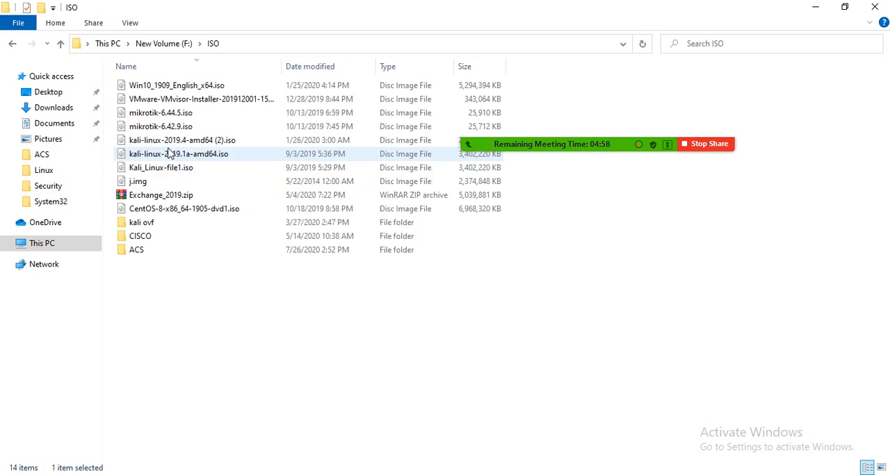
double_click(153, 251)
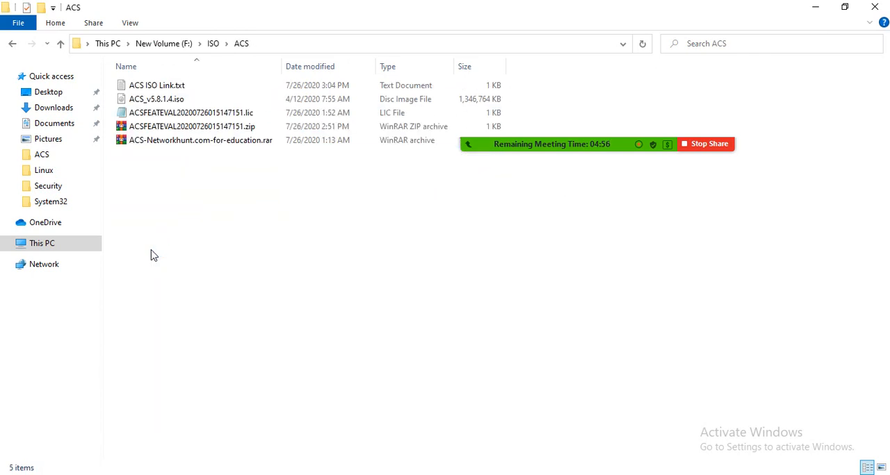
Step: Copy the software.cisco.com download link for release 5.8.0.32 from ACS ISO Link.txt and minimize the file
click(164, 90)
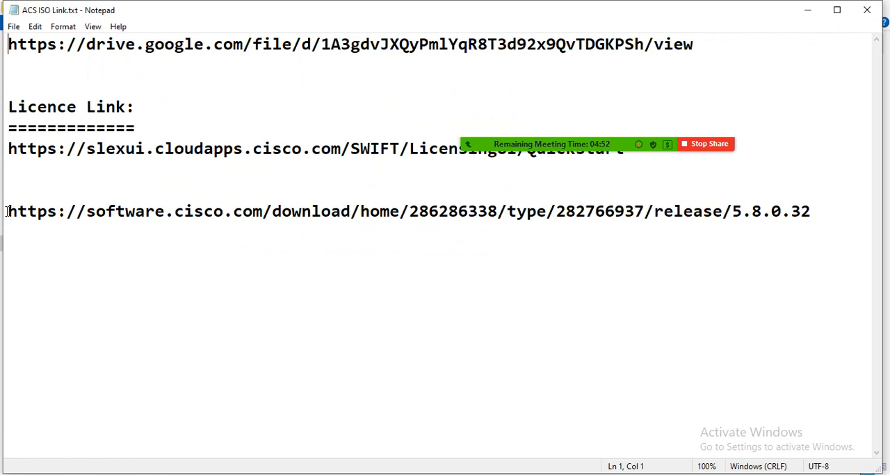
drag(7, 211, 847, 261)
key(ctrl+c)
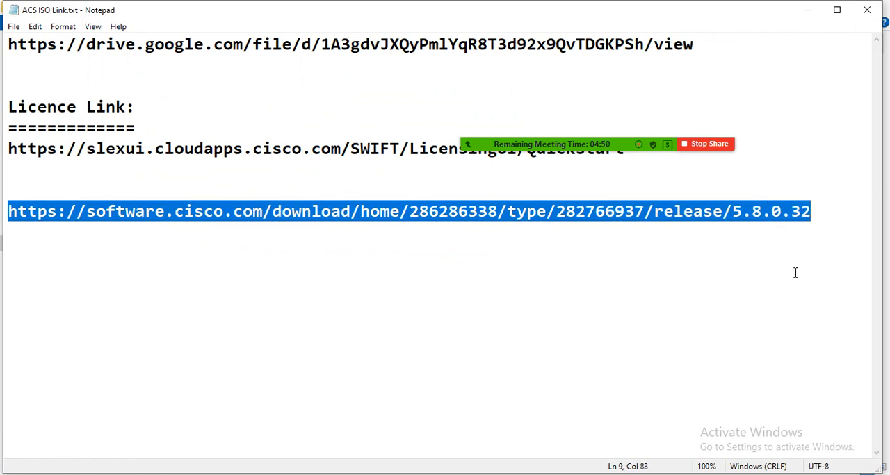
click(807, 10)
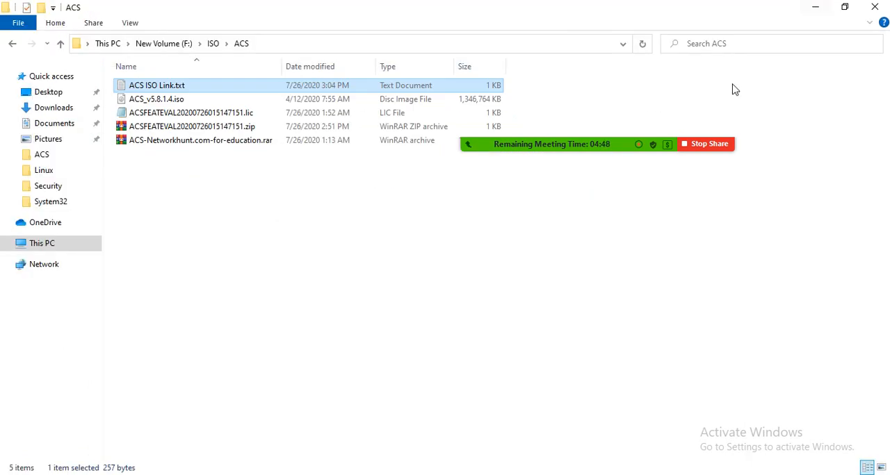
Step: Switch to Google Chrome and load the copied Cisco software download link in a new tab
click(810, 10)
drag(632, 61, 527, 22)
click(468, 474)
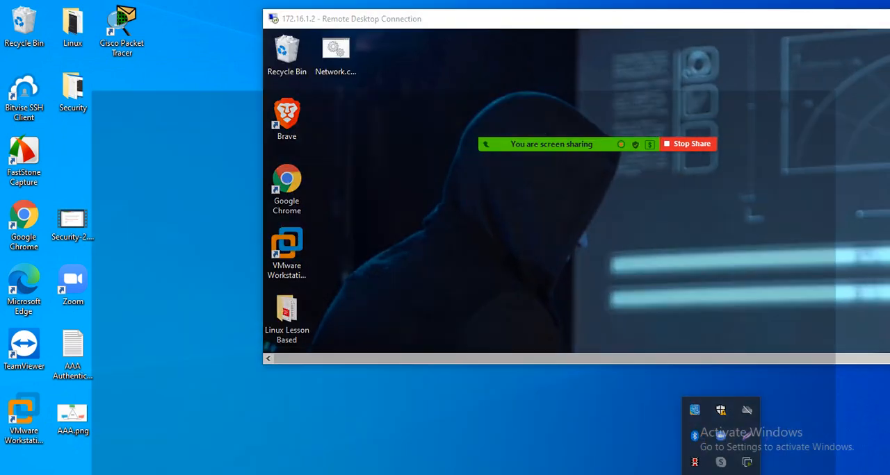
click(335, 11)
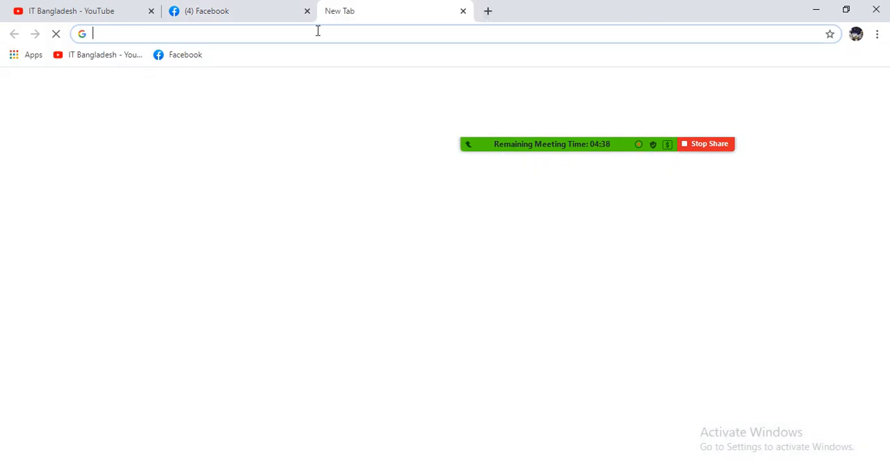
click(316, 32)
key(ctrl+v)
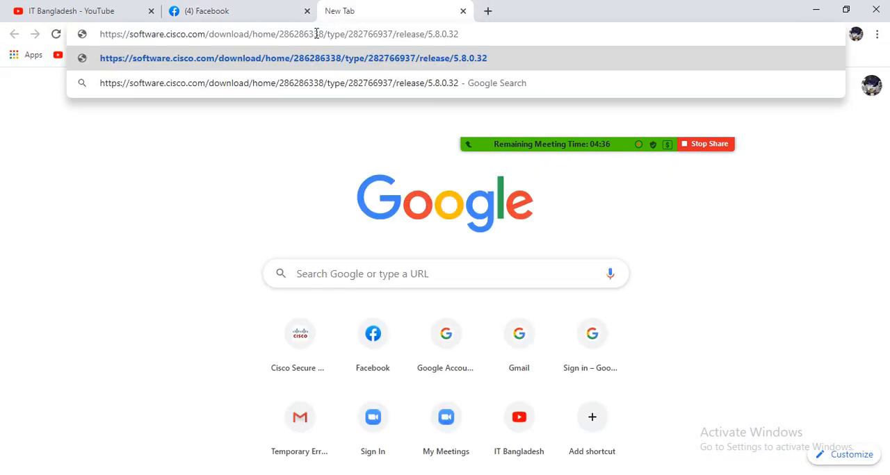
key(Return)
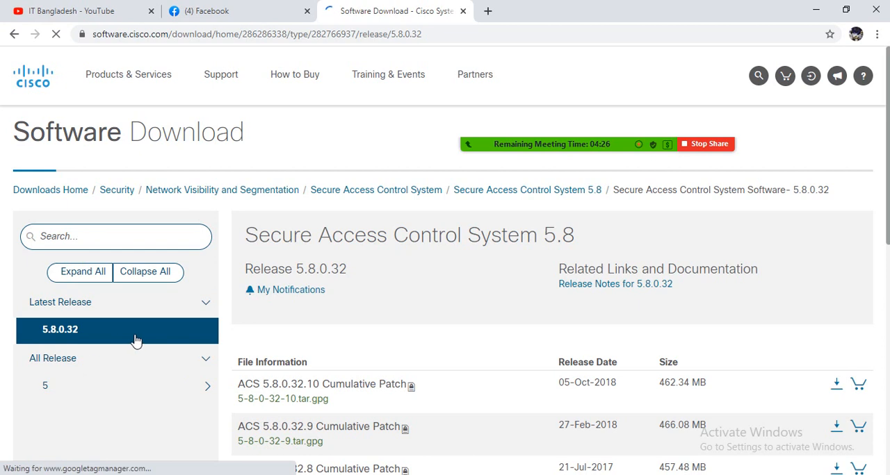
Step: Examine the Secure Access Control System 5.8 download list, including the ACS 5.8 FCS Official Version ISO and the release selection
scroll(427, 329, down, 2)
scroll(418, 319, down, 5)
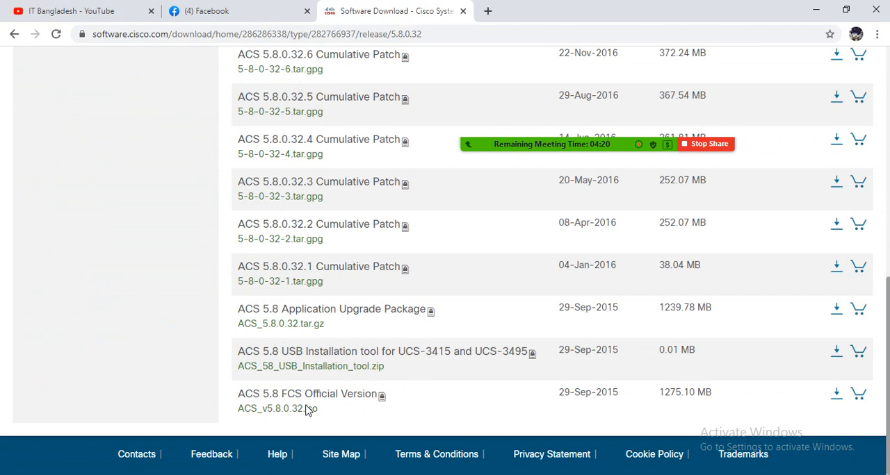
mouse_move(308, 414)
mouse_move(314, 396)
scroll(392, 364, up, 6)
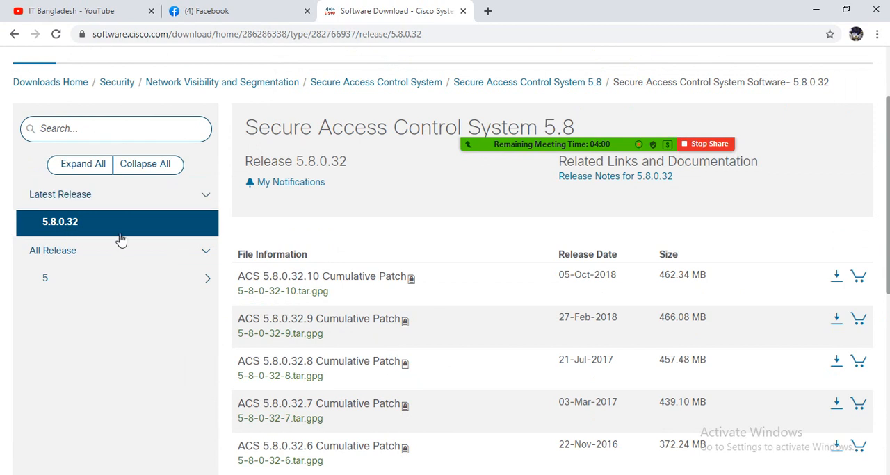
Step: Review the release 5.8.0.32 files from the cumulative patches down to ACS_v5.8.0.32.iso and minimize the browser
scroll(495, 351, down, 5)
scroll(495, 352, up, 6)
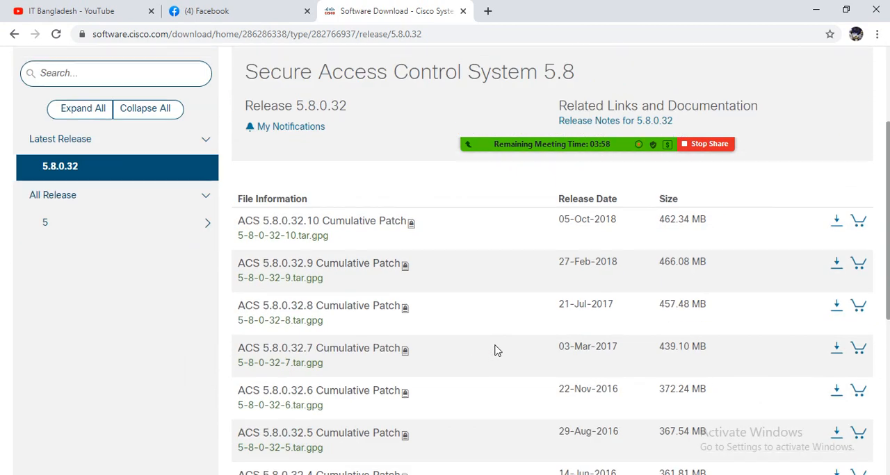
scroll(495, 351, down, 5)
scroll(495, 351, up, 5)
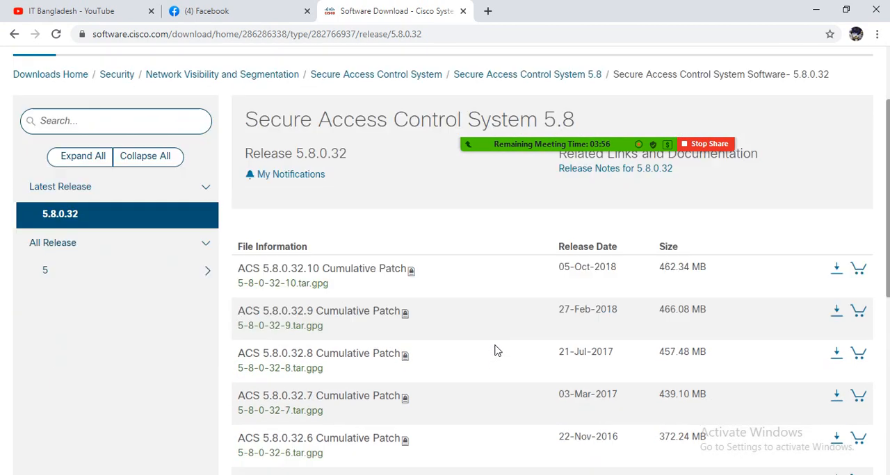
scroll(495, 351, down, 8)
scroll(437, 342, up, 10)
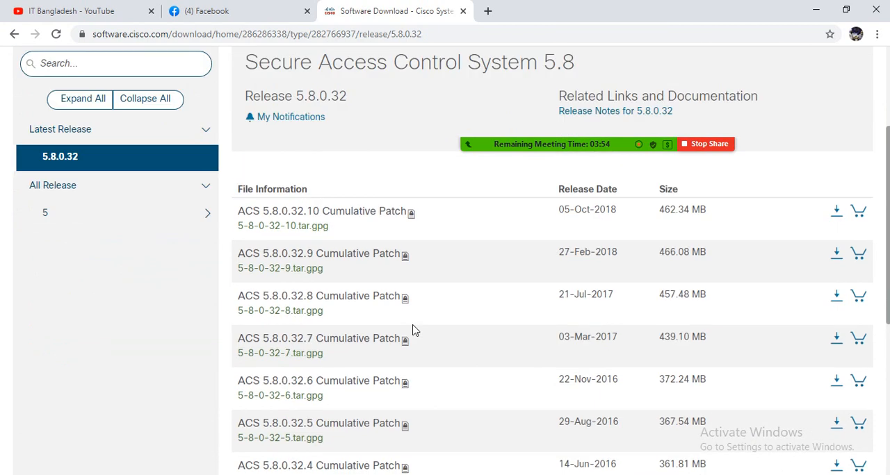
scroll(449, 396, down, 10)
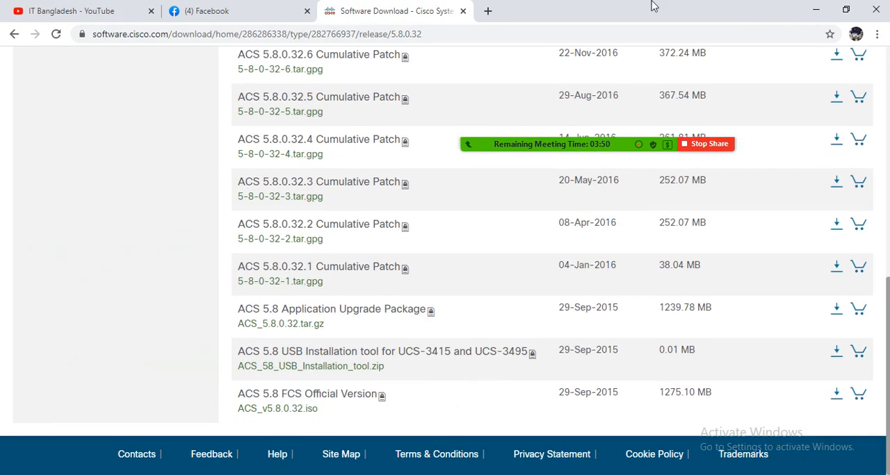
click(816, 14)
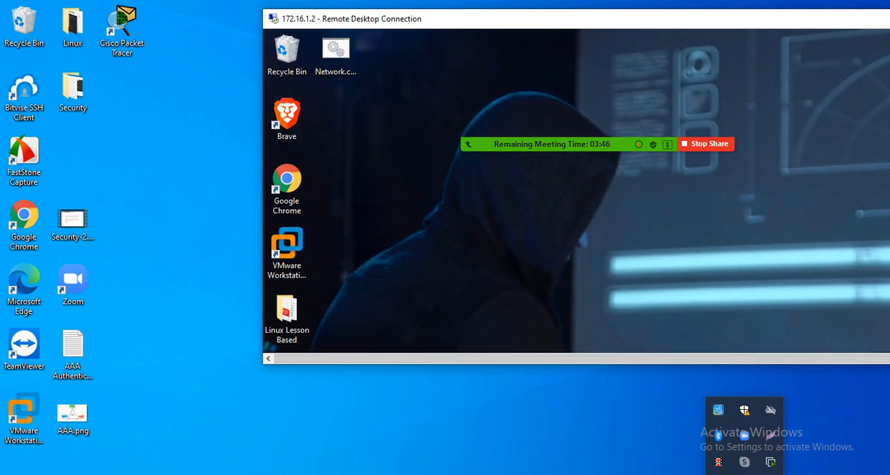
Step: Return to the ACS folder and open the ACSFEATEVAL .lic licence file in Notepad
click(321, 474)
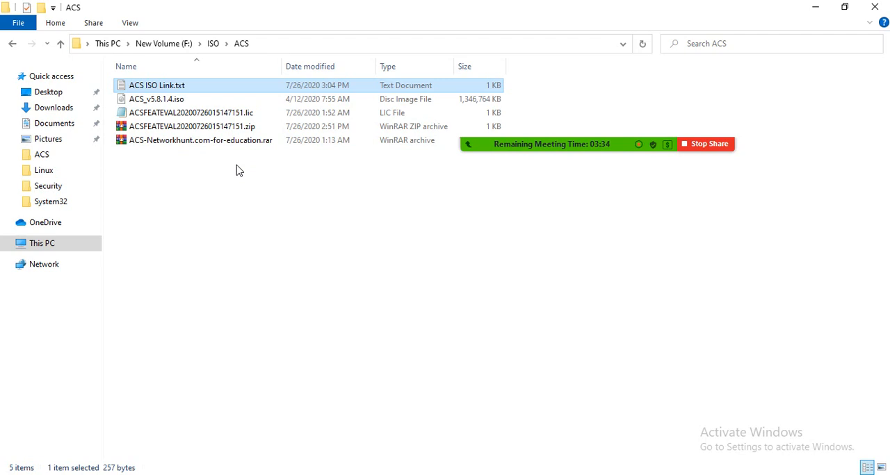
click(239, 130)
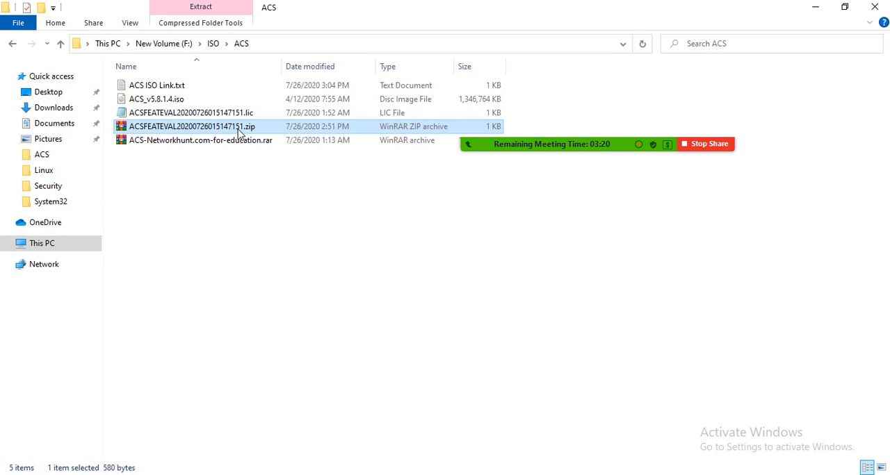
click(247, 114)
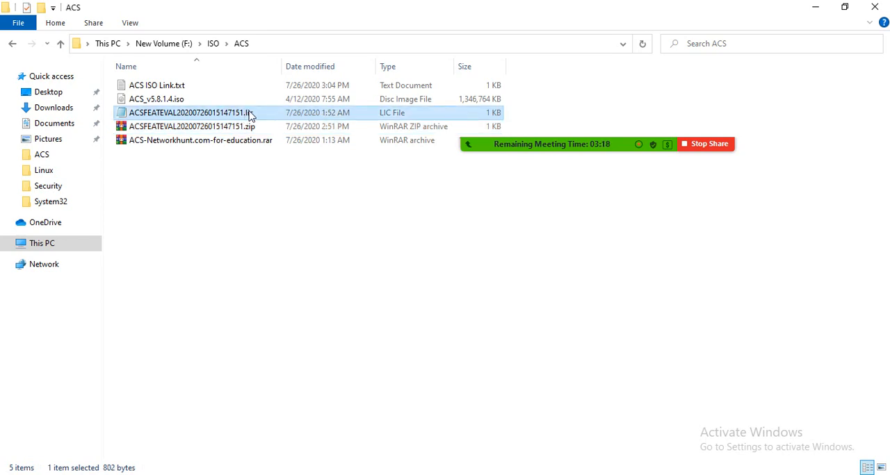
right_click(250, 112)
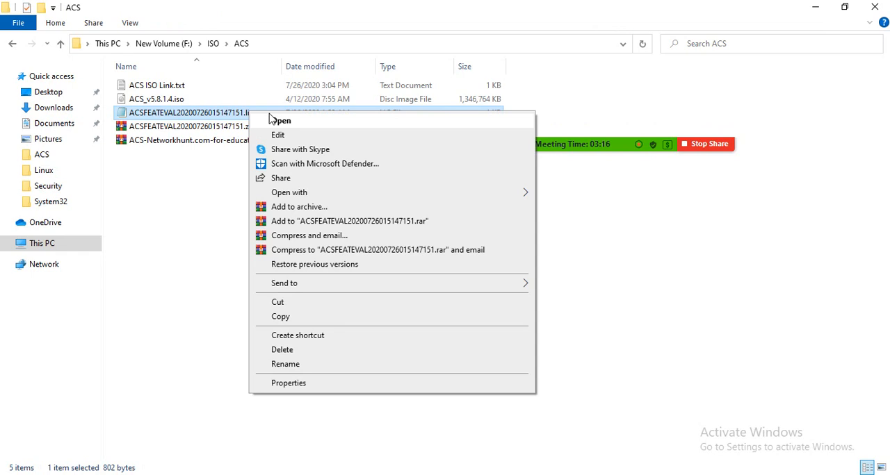
click(272, 120)
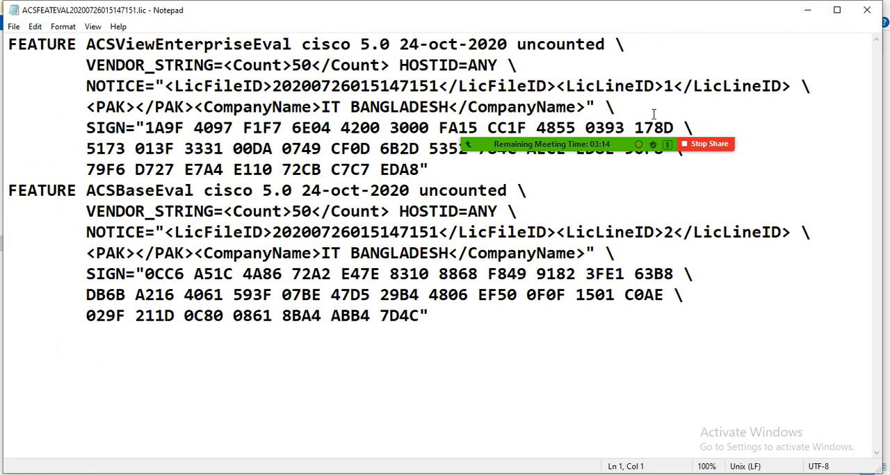
Step: Examine the expiry date and company name in the evaluation licence file and close it
mouse_move(591, 139)
drag(586, 133, 559, 440)
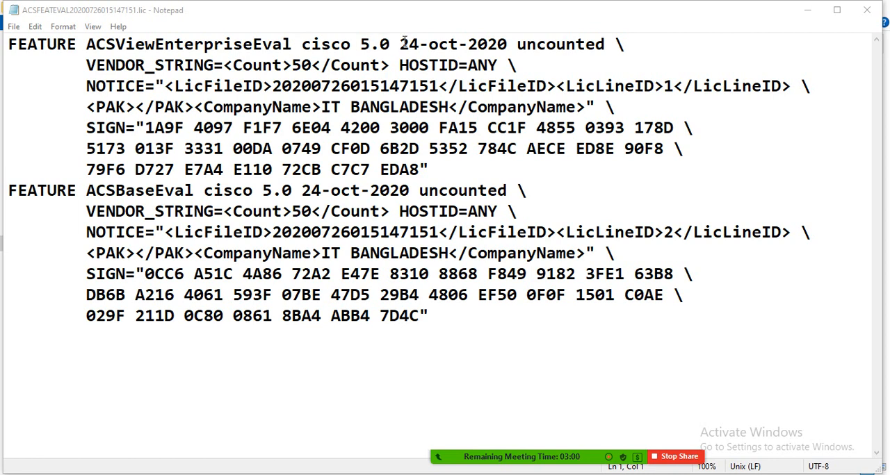
mouse_move(400, 44)
mouse_down()
mouse_move(508, 46)
mouse_move(400, 44)
mouse_up()
click(509, 47)
click(400, 44)
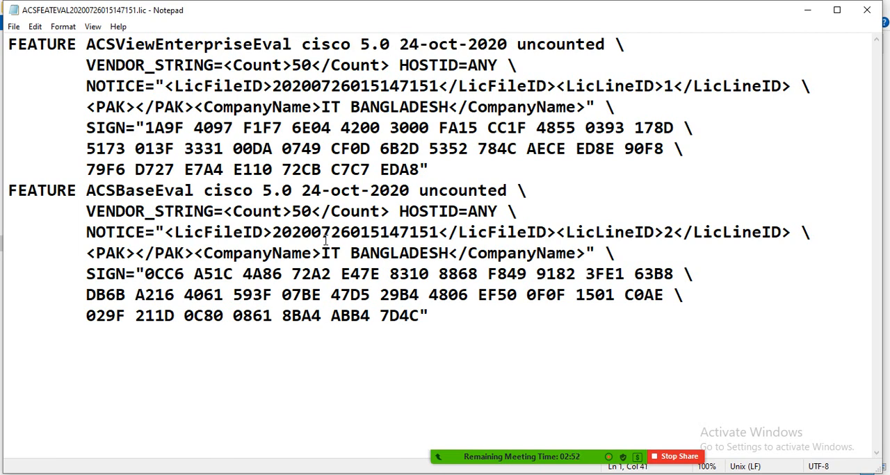
drag(327, 252, 451, 253)
click(451, 253)
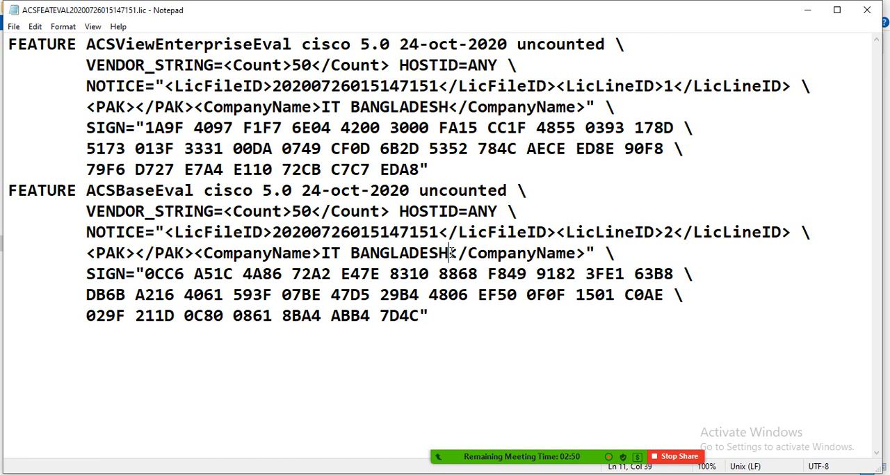
click(866, 12)
click(391, 236)
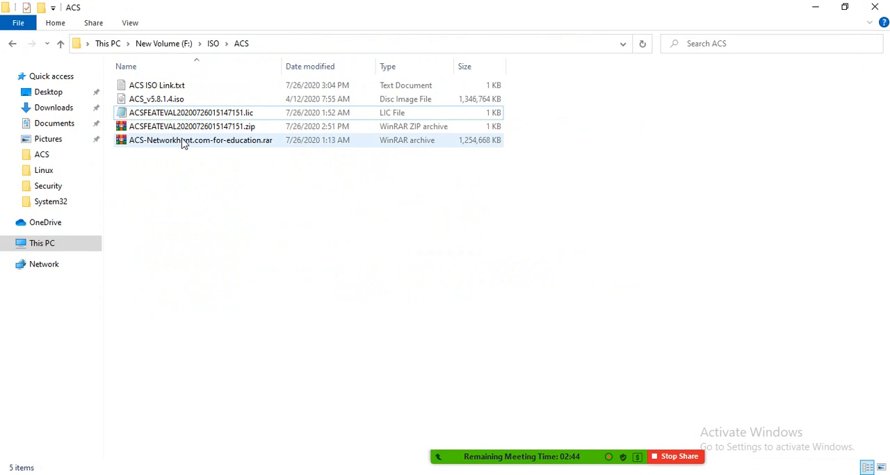
Step: Open ACS ISO Link.txt, copy the slexui.cloudapps.cisco.com licence link and minimize the file
double_click(178, 87)
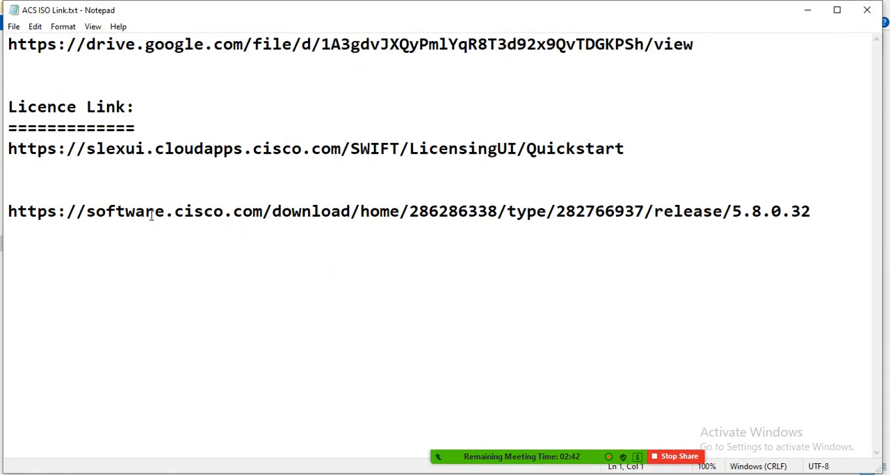
drag(7, 148, 626, 142)
key(ctrl+c)
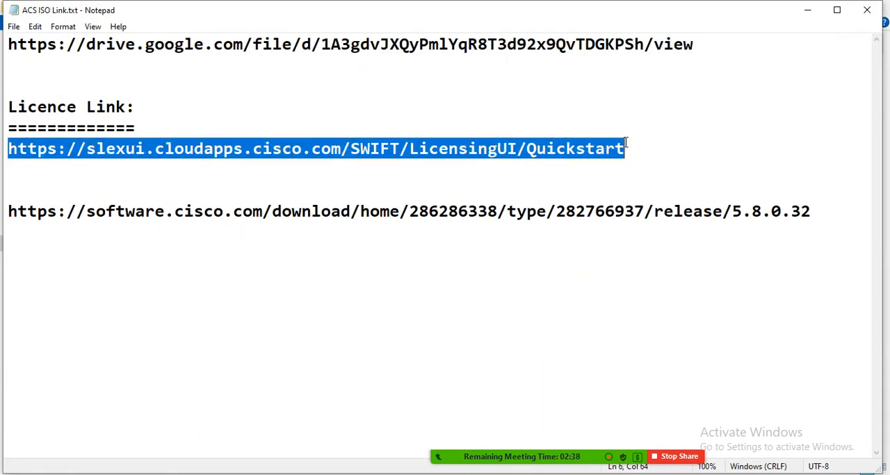
click(807, 9)
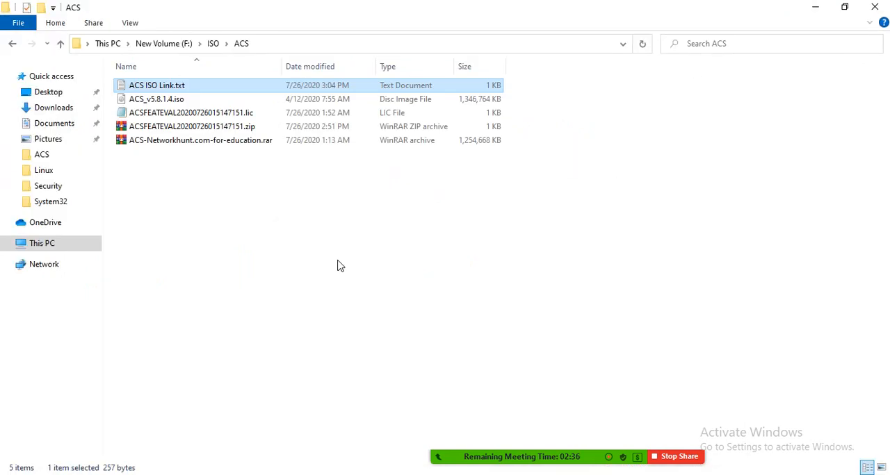
Step: Switch to Google Chrome and load the copied Cisco licensing link in a new tab
key(alt+Tab)
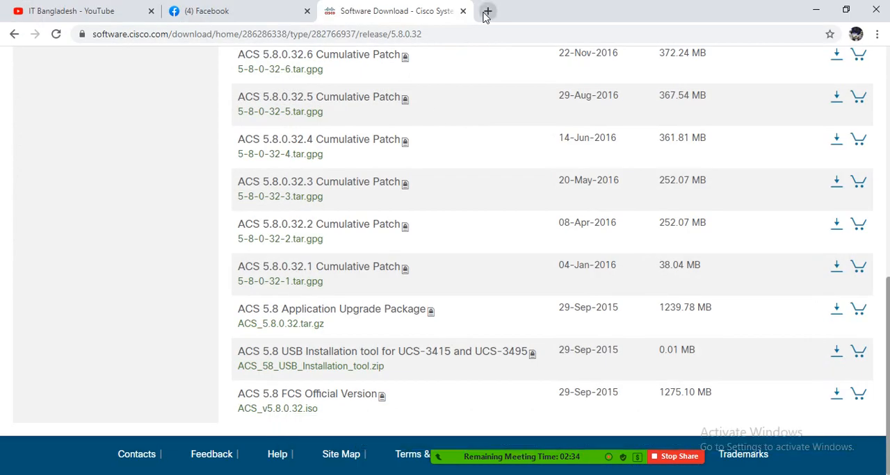
click(484, 12)
click(470, 34)
key(ctrl+v)
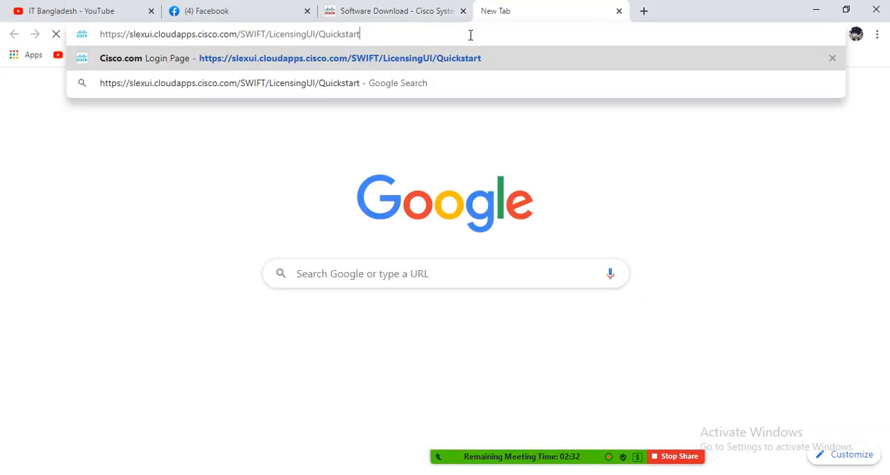
key(Return)
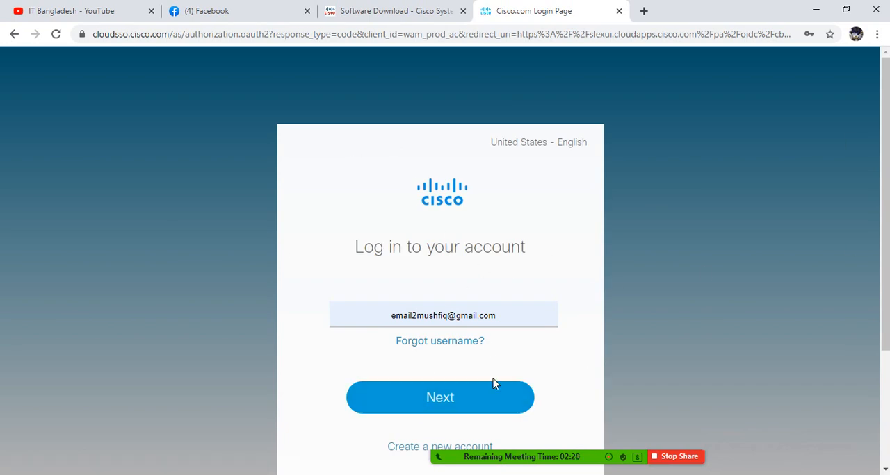
Step: Sign in to the Cisco account with the saved e-mail and account password
scroll(554, 387, down, 2)
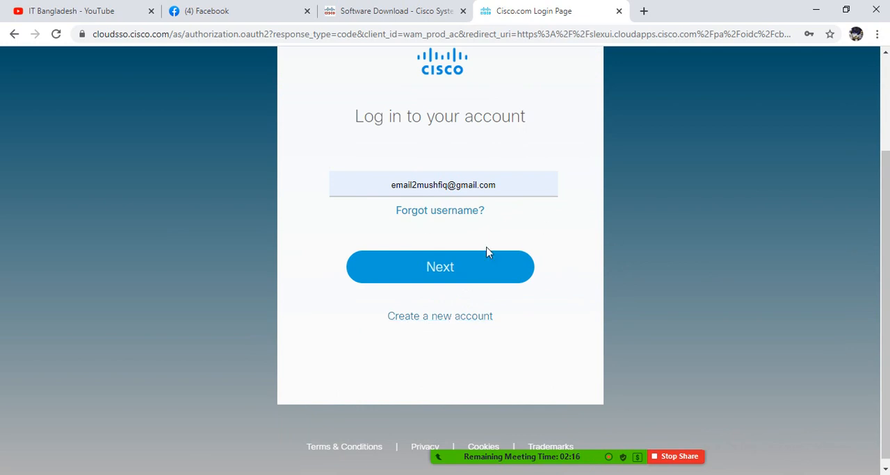
click(441, 268)
scroll(666, 237, up, 2)
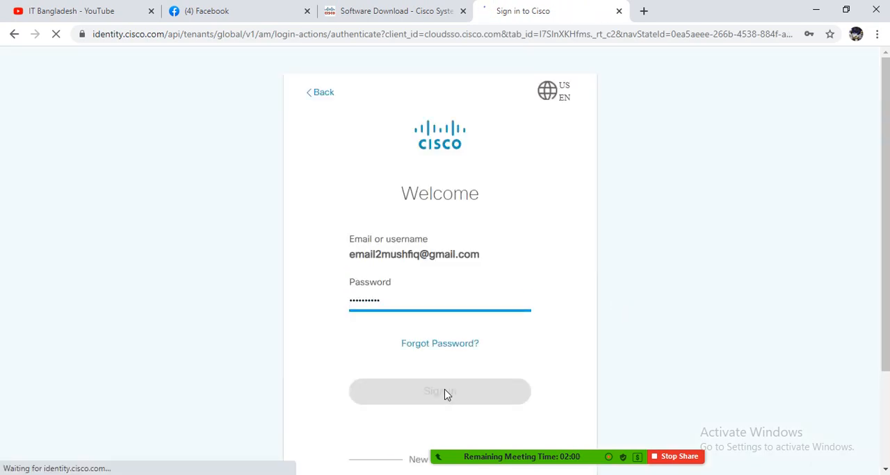
click(453, 304)
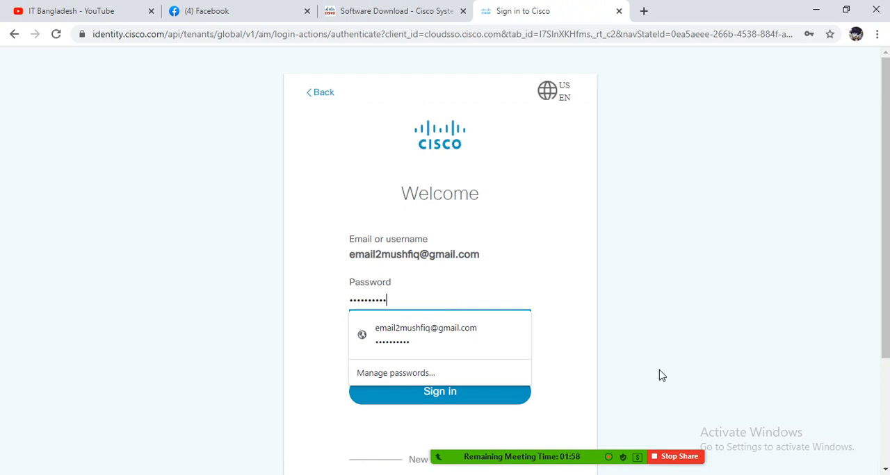
click(572, 355)
click(447, 394)
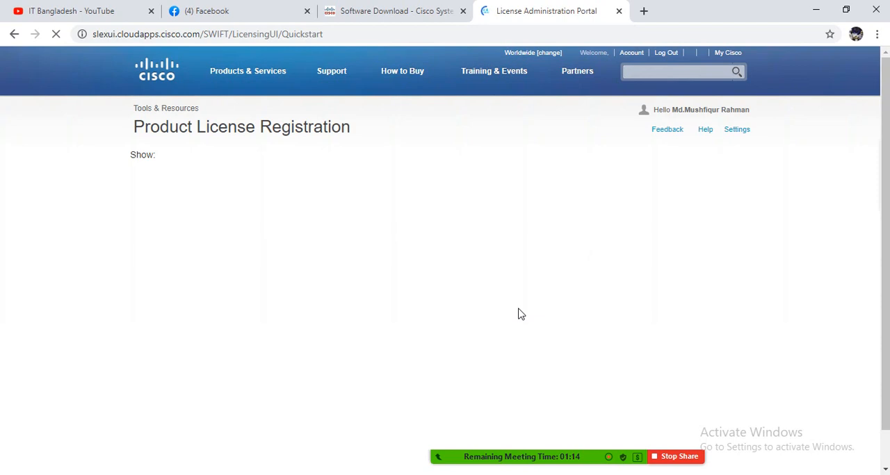
Step: Select all licenses for the account holder in Product License Registration and show the Licenses list
mouse_move(545, 470)
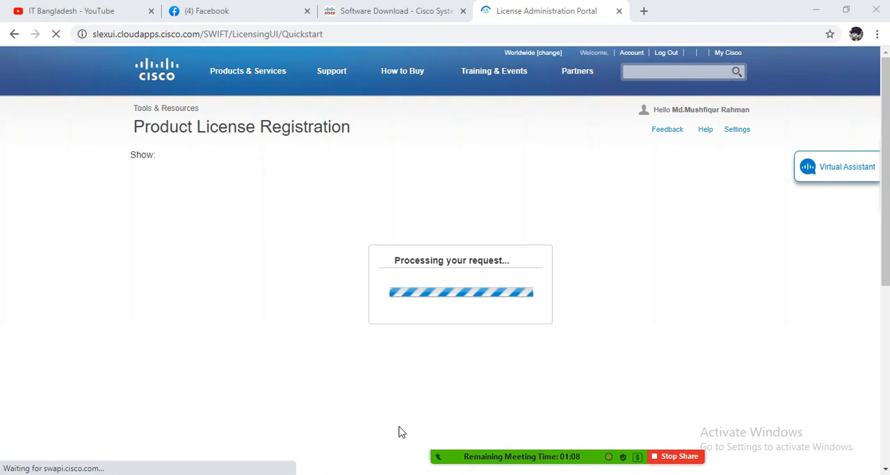
drag(509, 454, 235, 38)
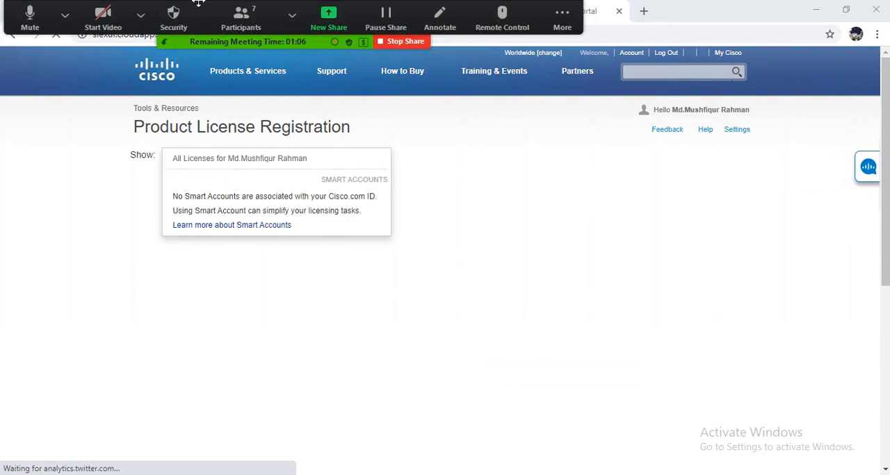
click(240, 162)
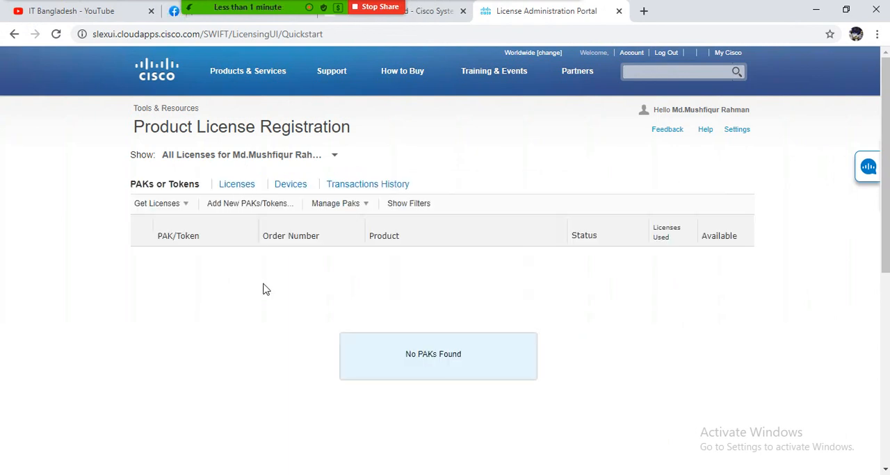
click(237, 185)
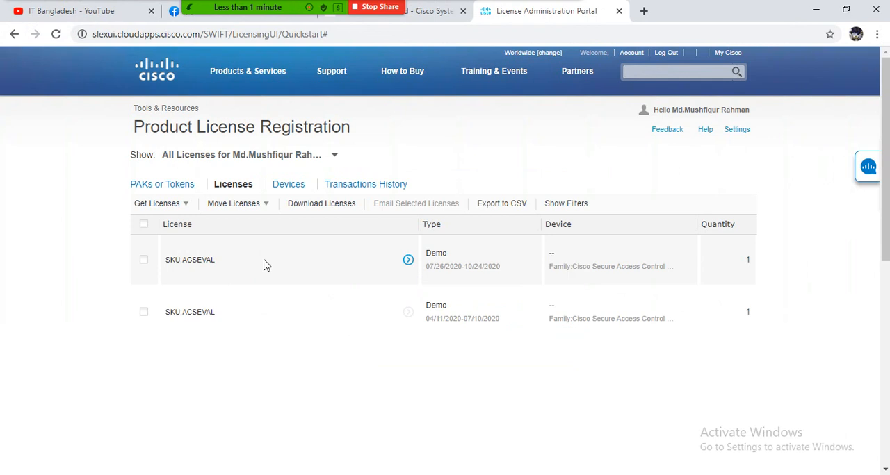
Step: Try to request a demo and evaluation licence for the account
click(185, 208)
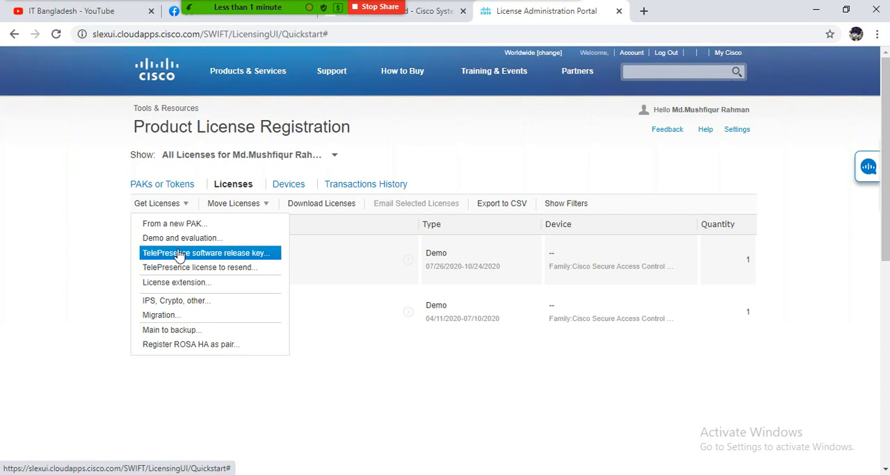
click(226, 240)
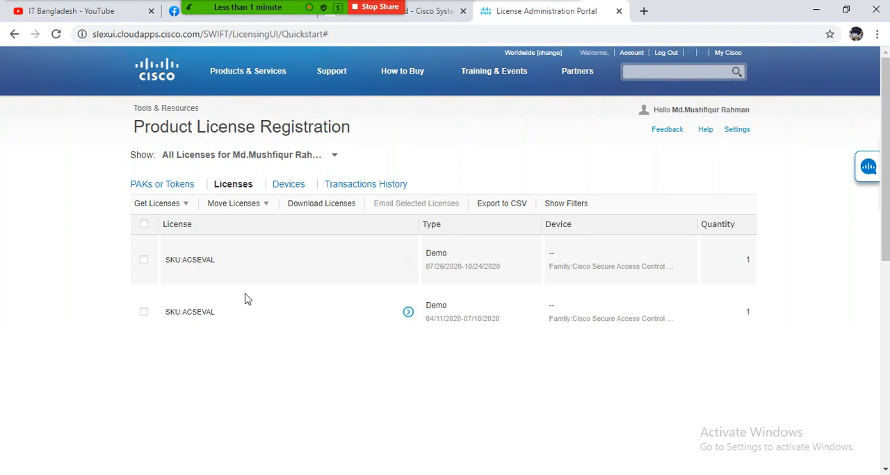
click(185, 210)
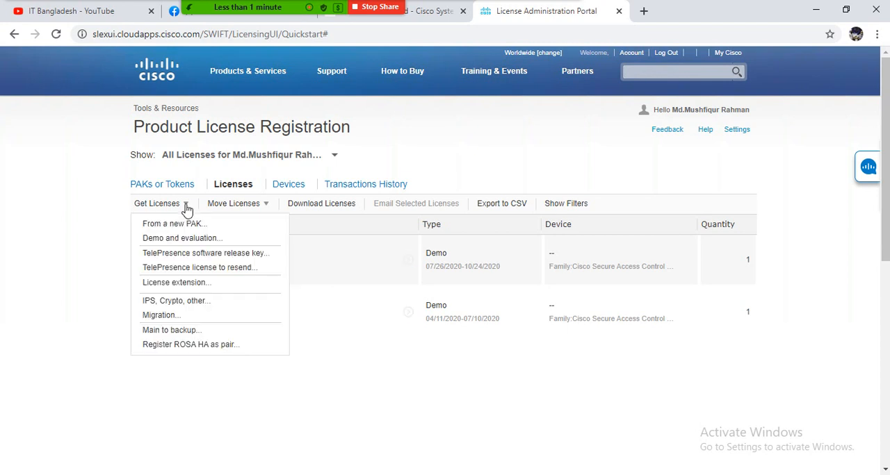
click(185, 238)
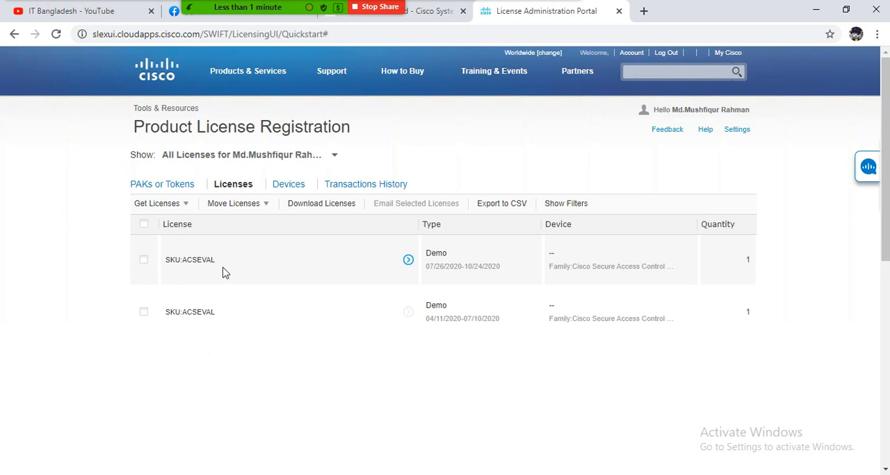
Step: View the actions available for the ACSEVAL licence dated 07/26/2020-10/24/2020
click(408, 261)
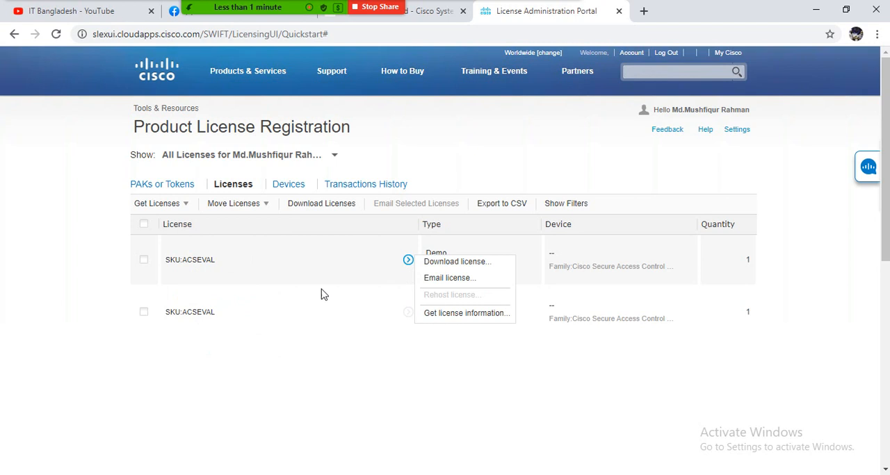
click(322, 335)
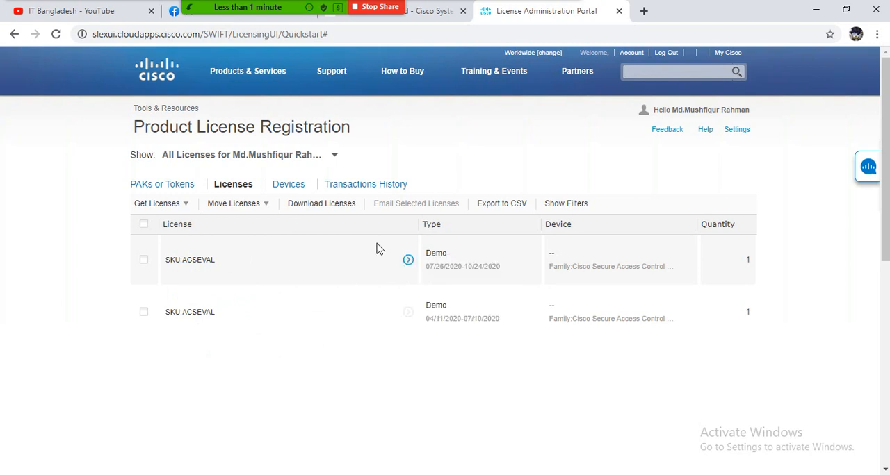
Step: Start a demo and evaluation licence request, dismiss the meeting upgrade offer, and search the products for acs
click(184, 209)
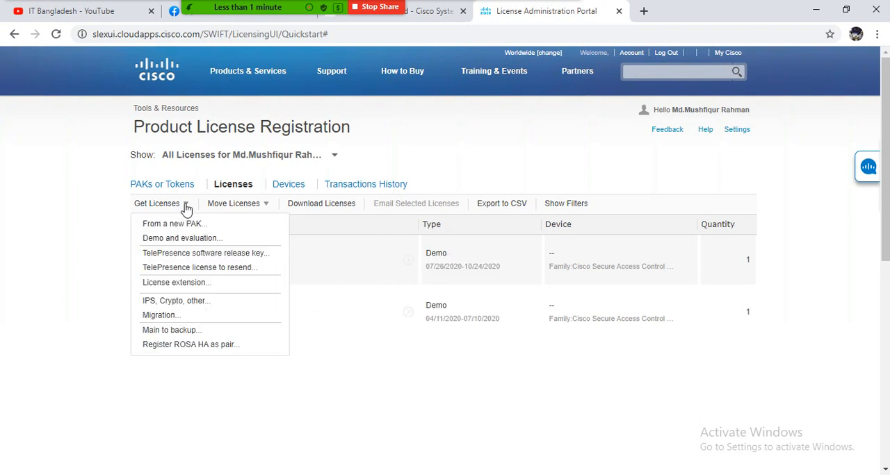
click(183, 239)
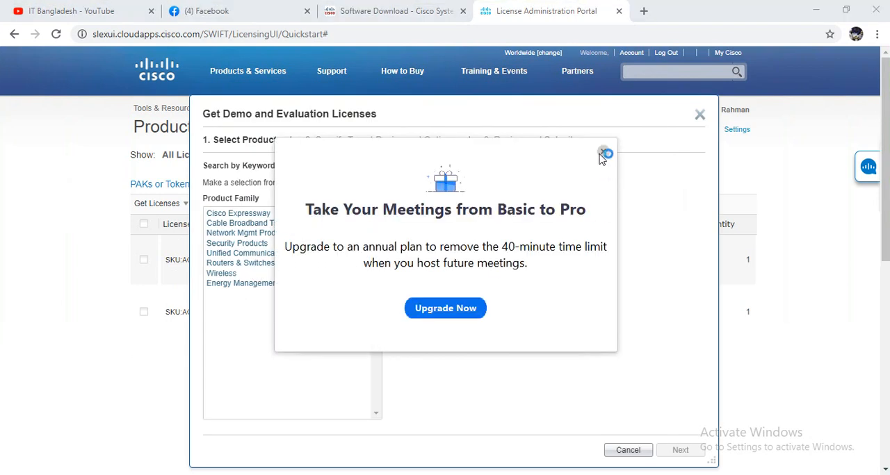
click(604, 152)
click(562, 14)
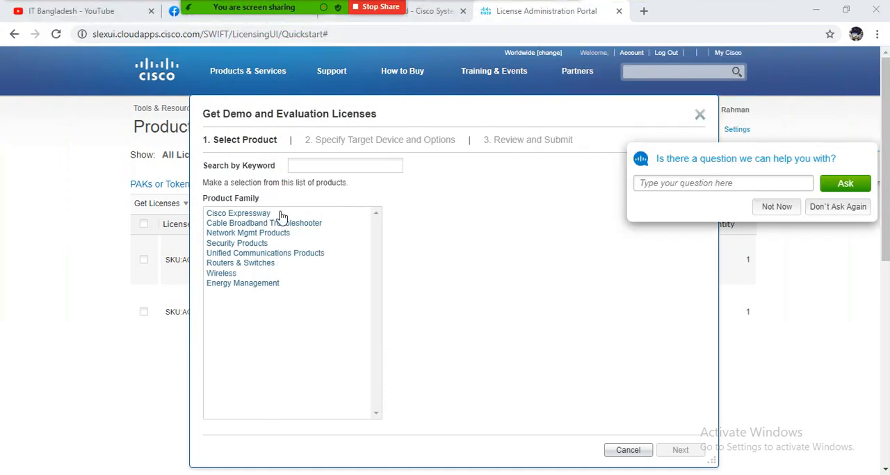
click(299, 166)
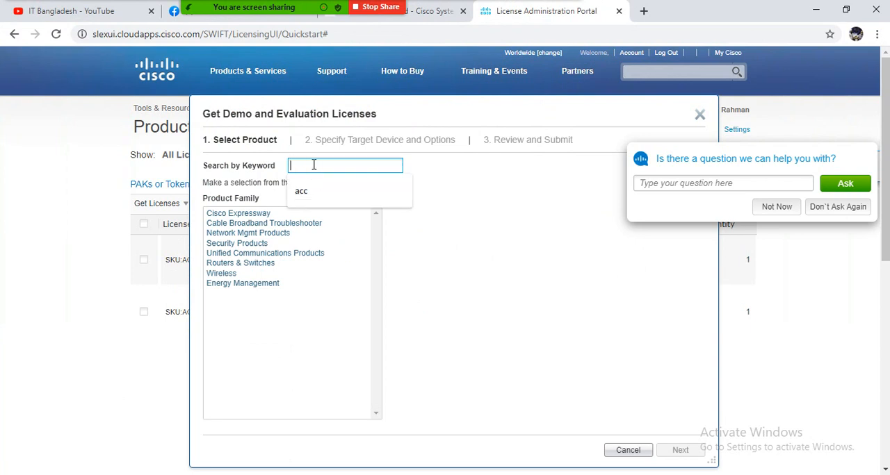
text(acs)
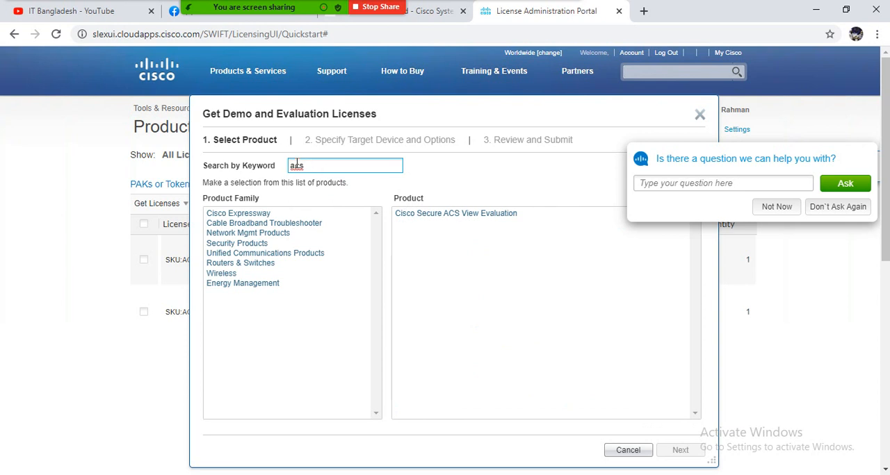
Step: Choose Cisco Secure ACS View Evaluation, dismiss the virtual assistant, and submit the licence request with the prefilled recipient and end user
click(455, 214)
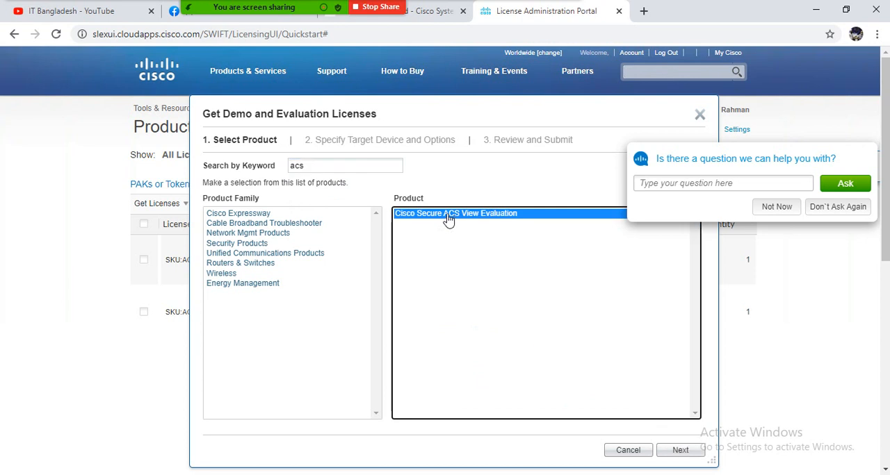
click(779, 208)
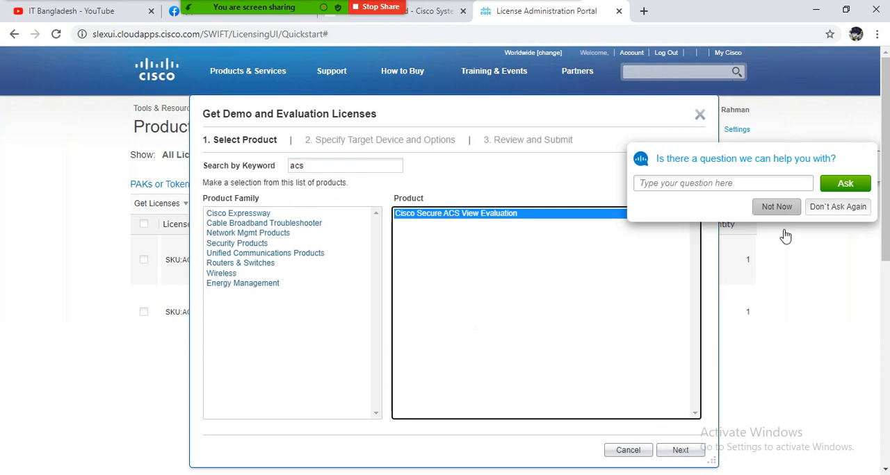
click(777, 207)
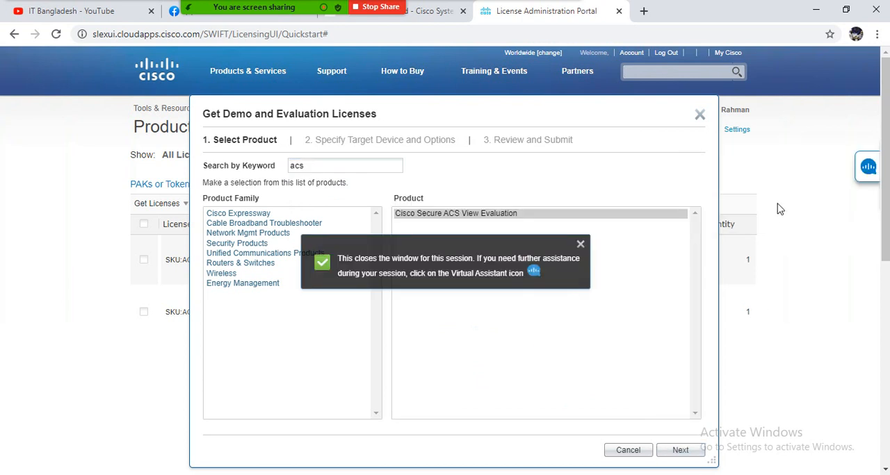
click(581, 243)
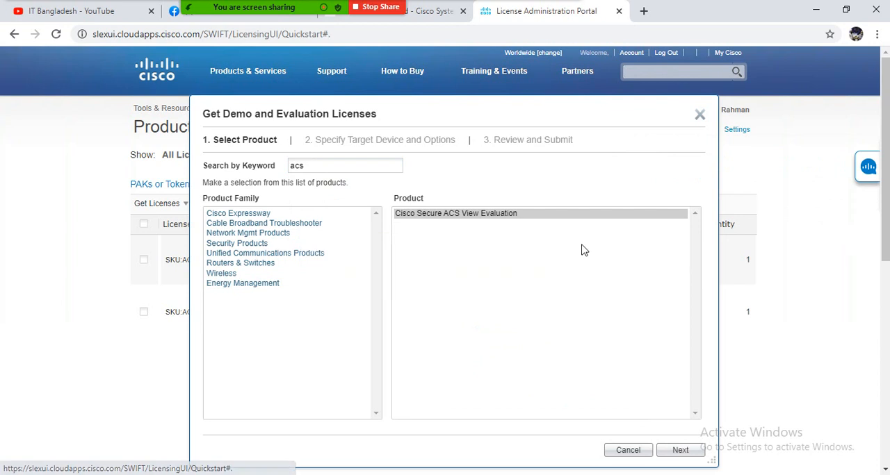
click(680, 452)
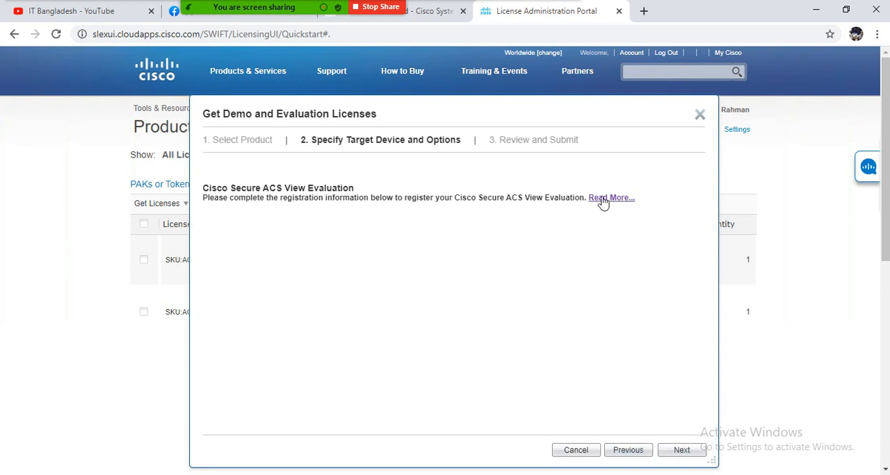
click(682, 453)
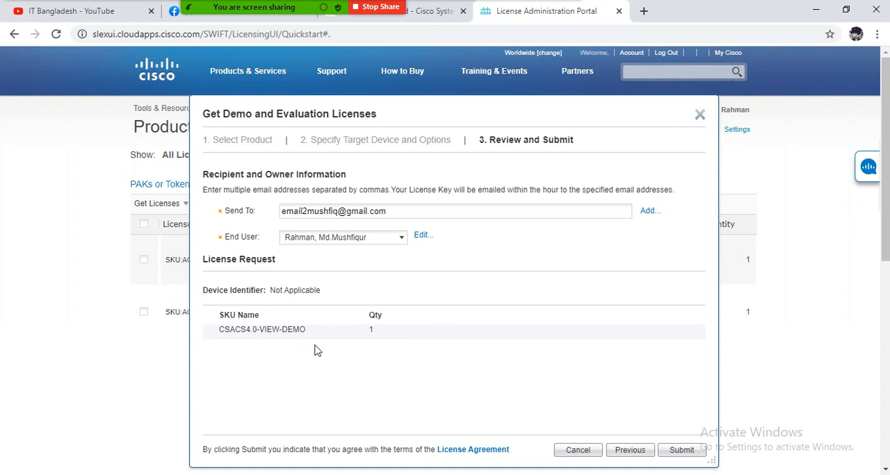
click(682, 451)
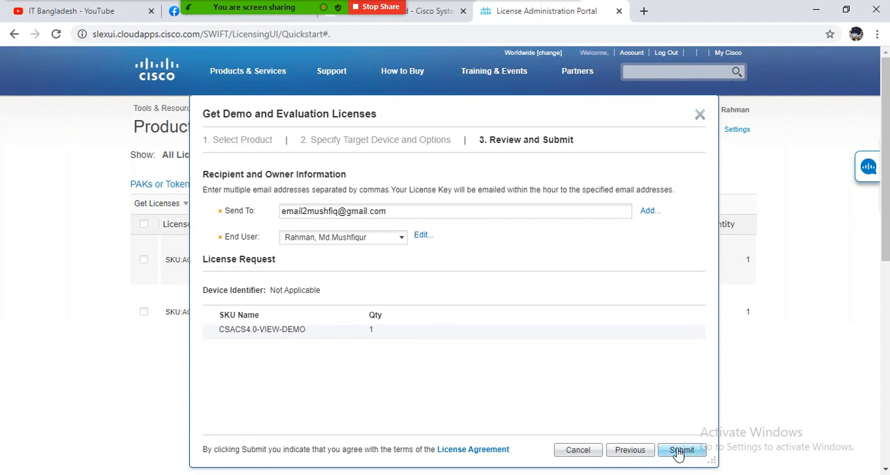
Step: Open Gmail in a new browser tab and return to the License Administration Portal
click(644, 12)
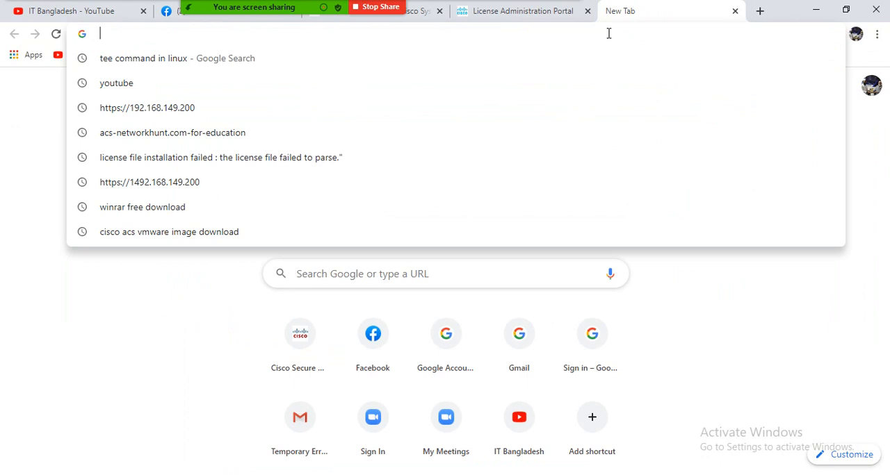
text(gm)
key(Return)
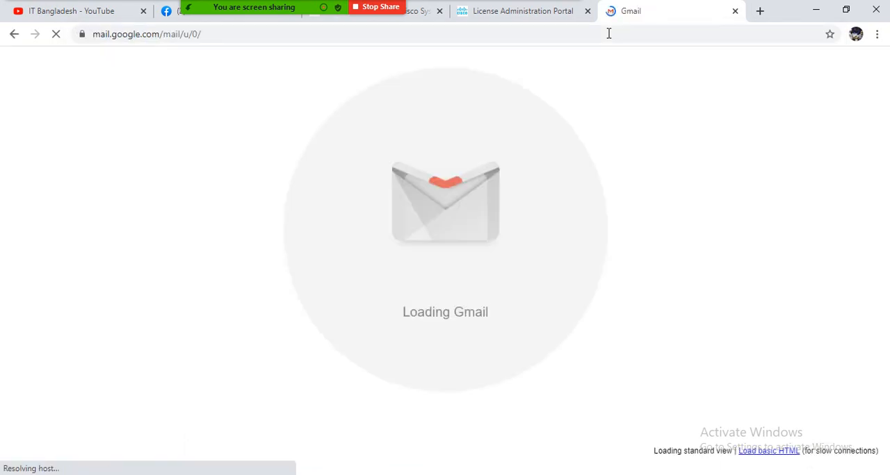
click(516, 13)
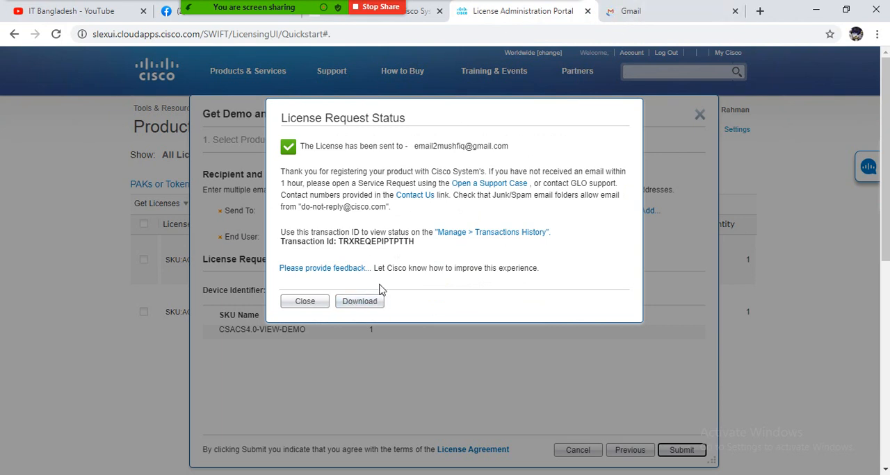
Step: Download the requested licence archive and open the testACSDEMO .lic file inside it from the Downloads folder
click(360, 304)
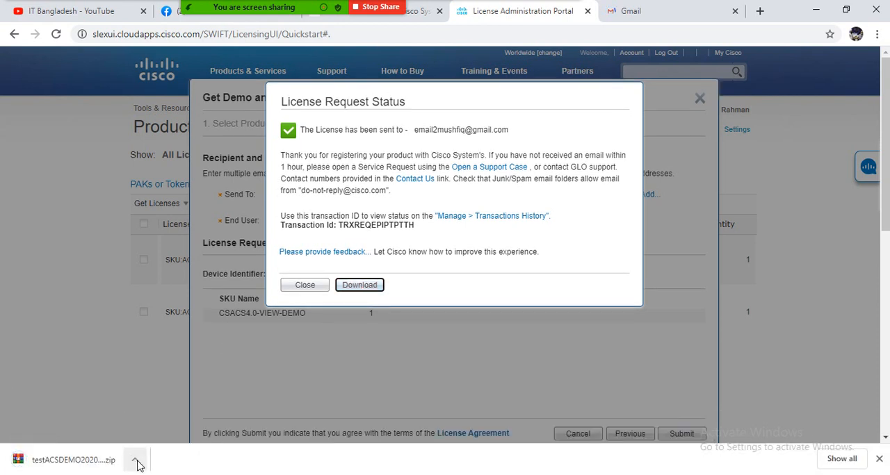
click(136, 462)
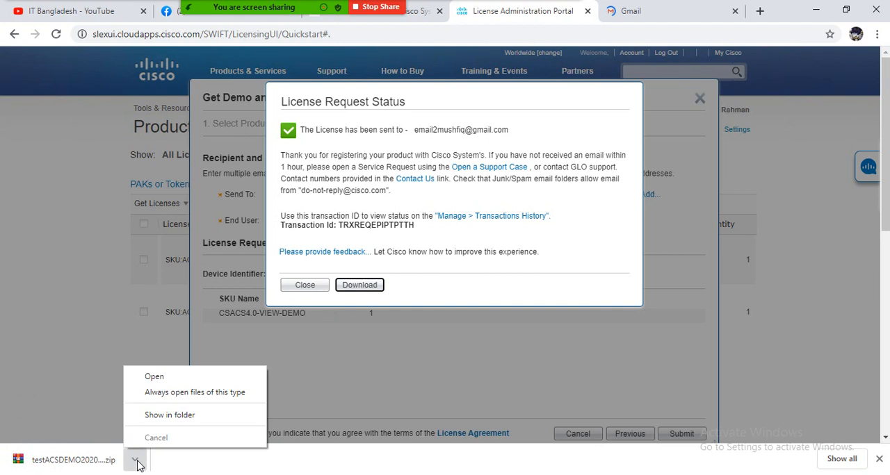
click(183, 420)
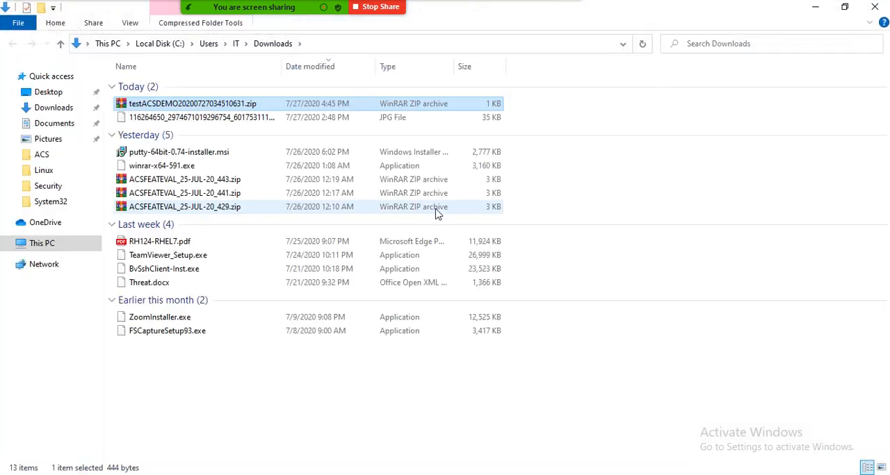
double_click(213, 103)
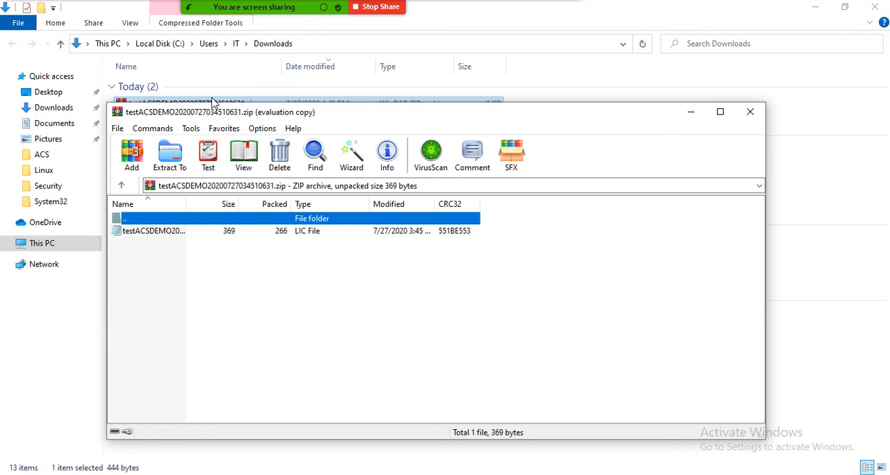
double_click(139, 232)
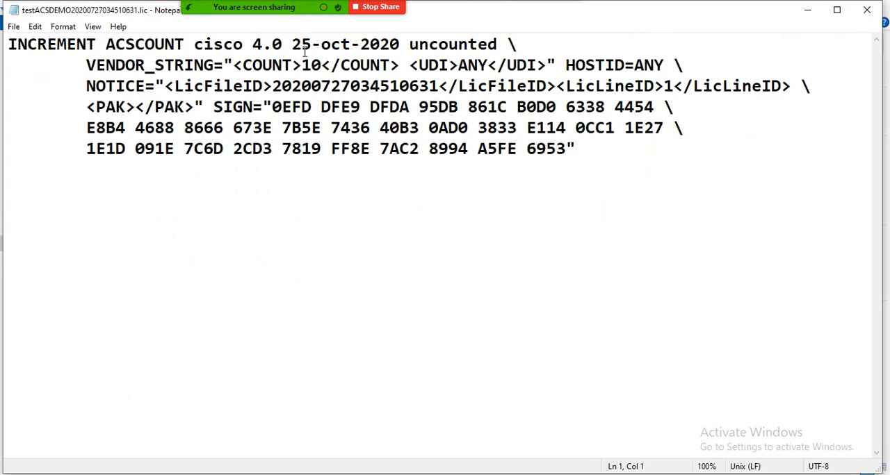
Step: Examine the expiry date and version number on the first line of the downloaded licence file
drag(293, 45, 399, 44)
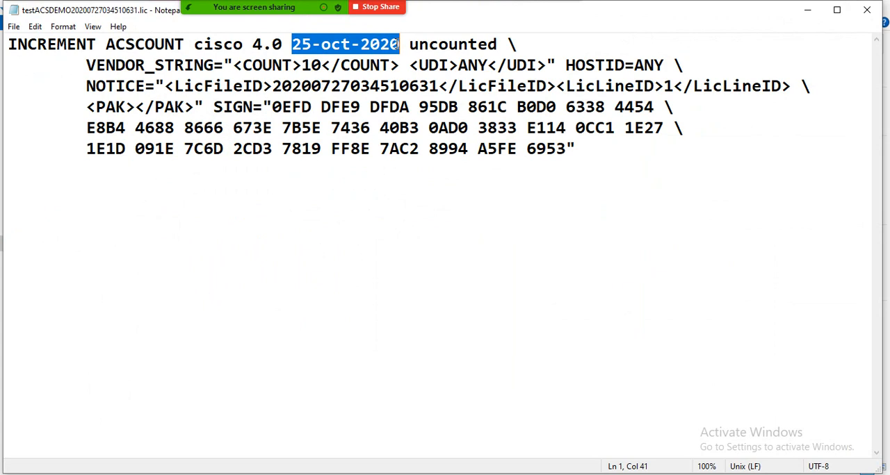
click(406, 46)
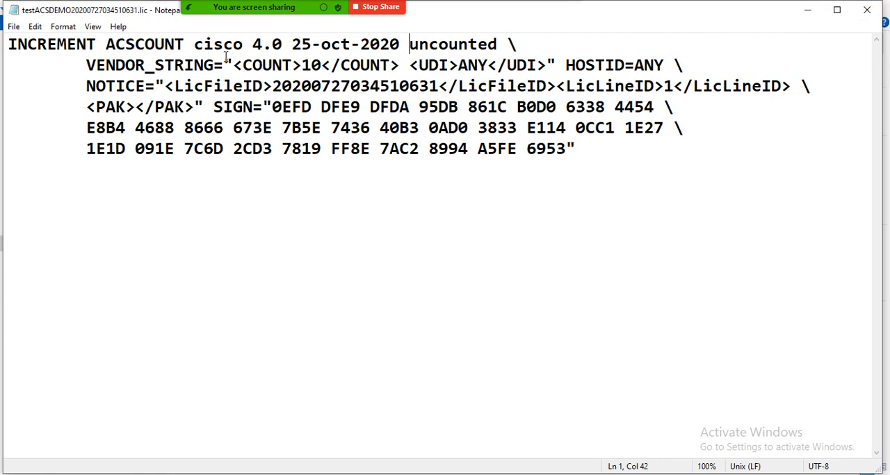
drag(253, 43, 286, 45)
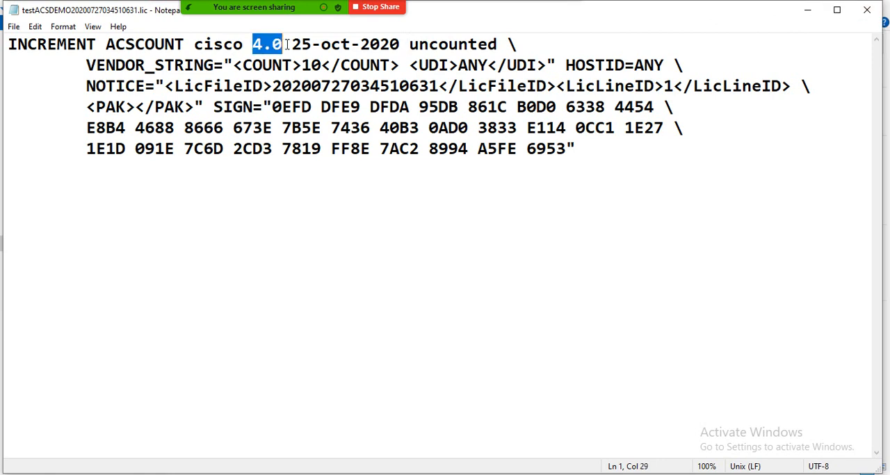
click(251, 44)
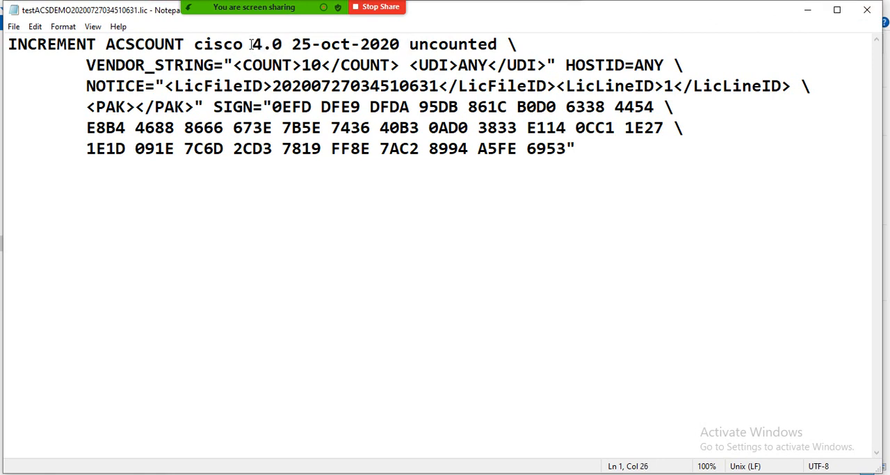
mouse_move(251, 44)
mouse_down()
mouse_move(285, 44)
mouse_move(266, 46)
mouse_up()
click(285, 43)
click(399, 61)
Step: Put away the licence file, archive and Downloads windows, and close the License Request Status message in the portal
click(808, 15)
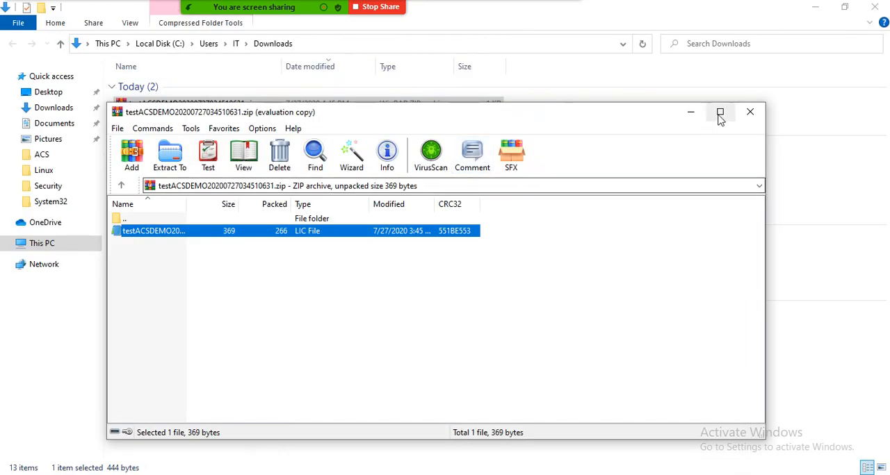
click(750, 113)
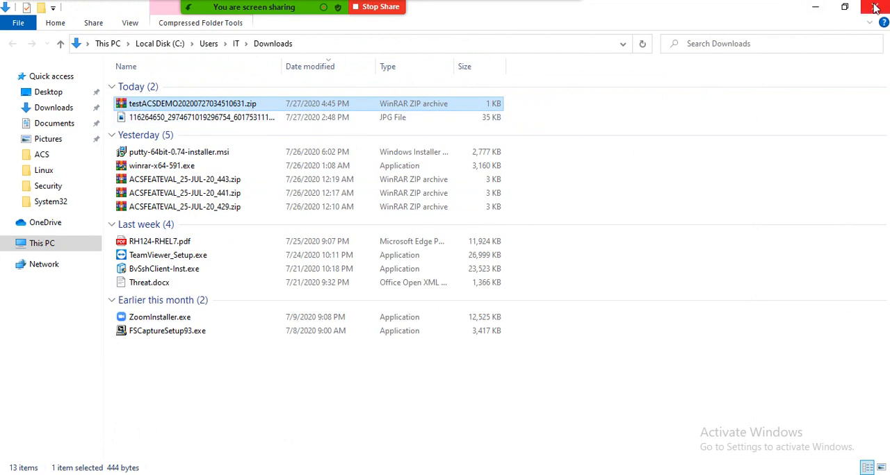
click(816, 7)
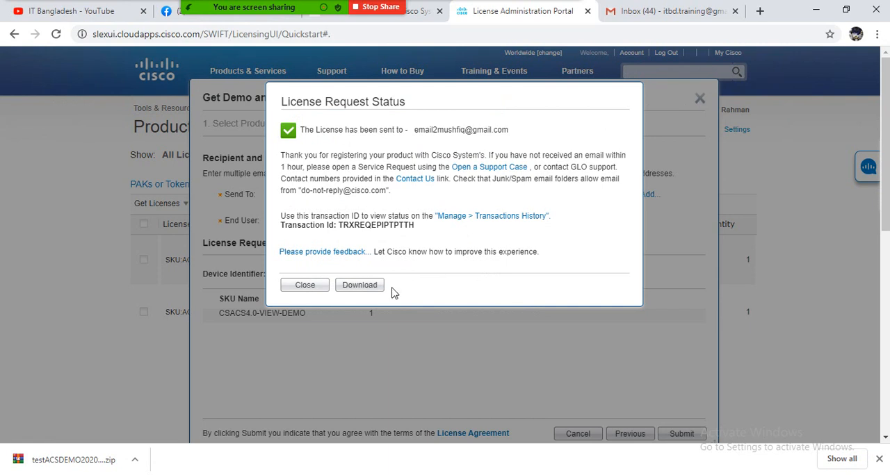
click(308, 286)
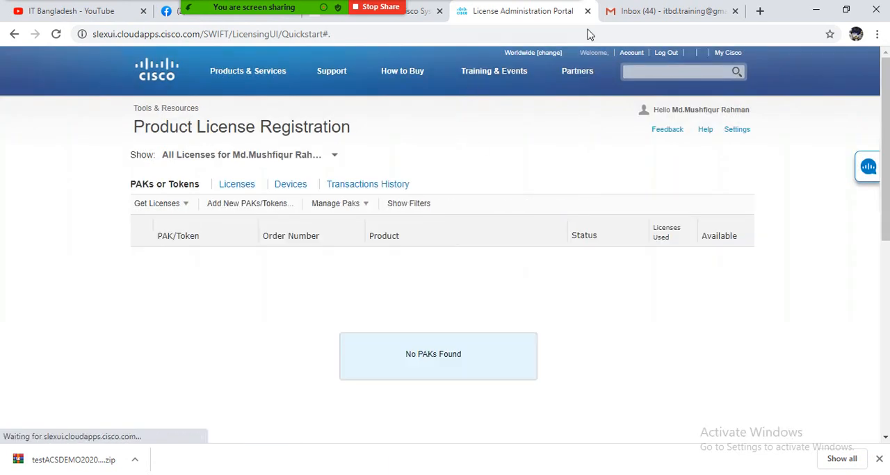
Step: Switch to the ACS folder in File Explorer, open ACSFEATEVAL20200726015147151.lic and examine the version number of its ACSViewEnterpriseEval feature
key(alt+Tab)
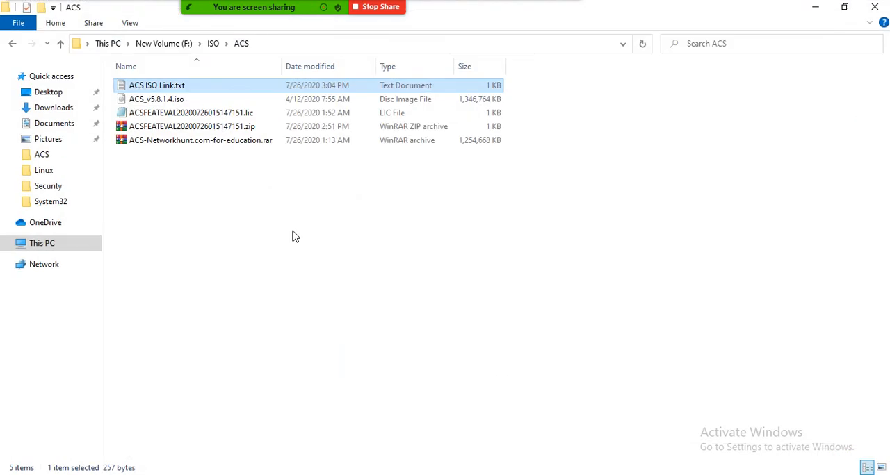
click(185, 127)
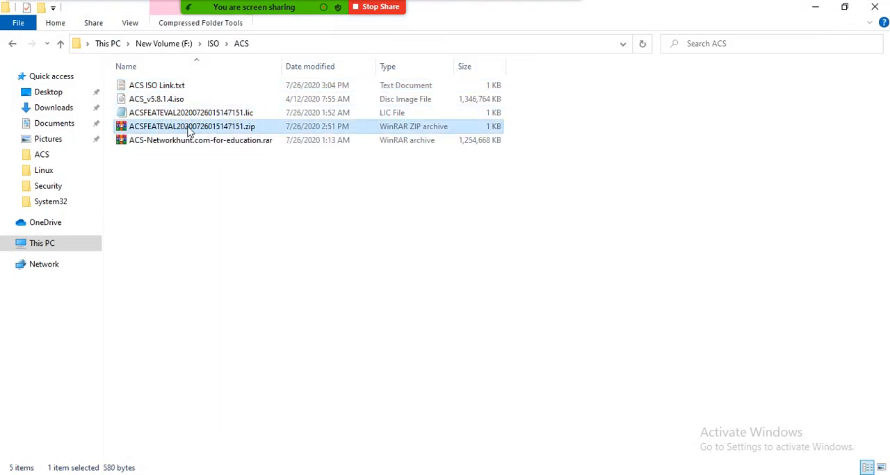
right_click(182, 120)
click(167, 115)
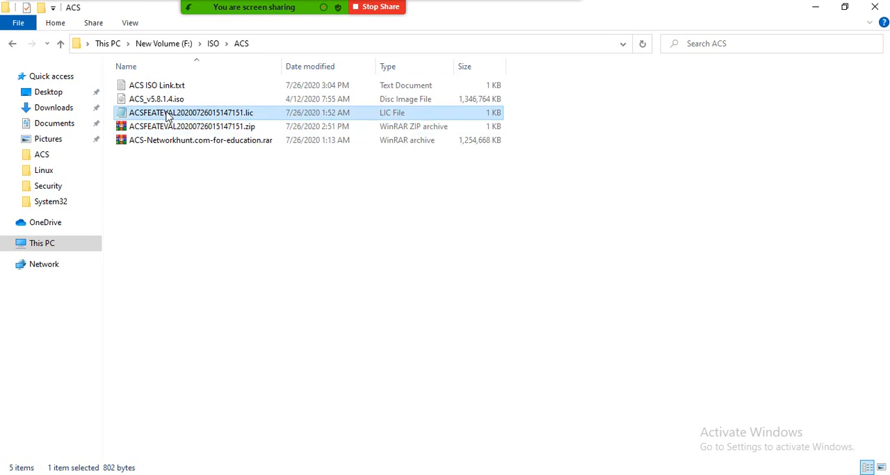
click(159, 103)
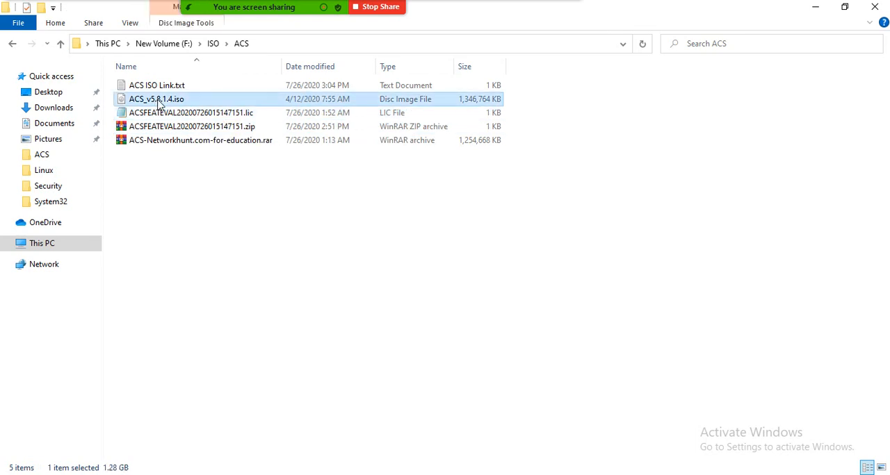
click(172, 116)
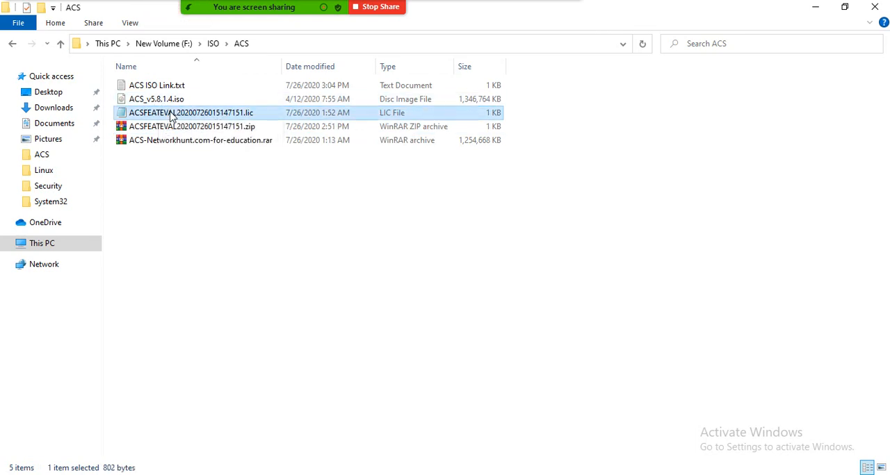
drag(360, 45, 373, 44)
click(375, 44)
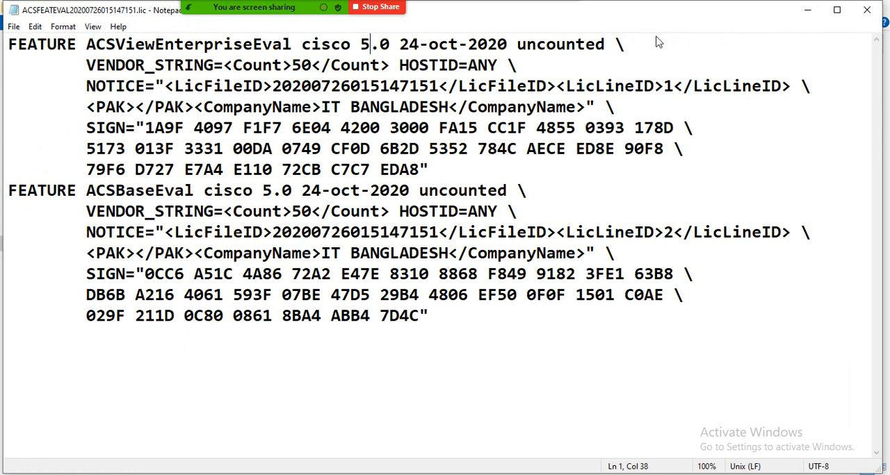
Step: Close the licence file and switch to the 172.16.1.2 Remote Desktop session in full screen
click(867, 10)
click(473, 178)
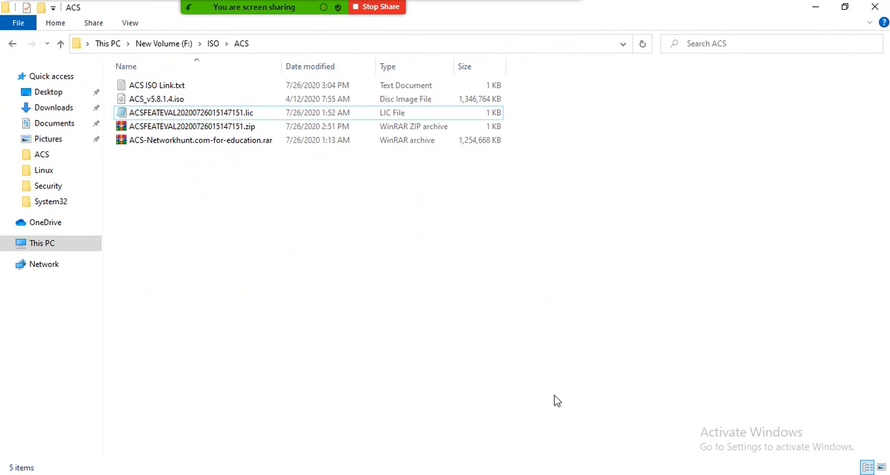
key(alt+Tab)
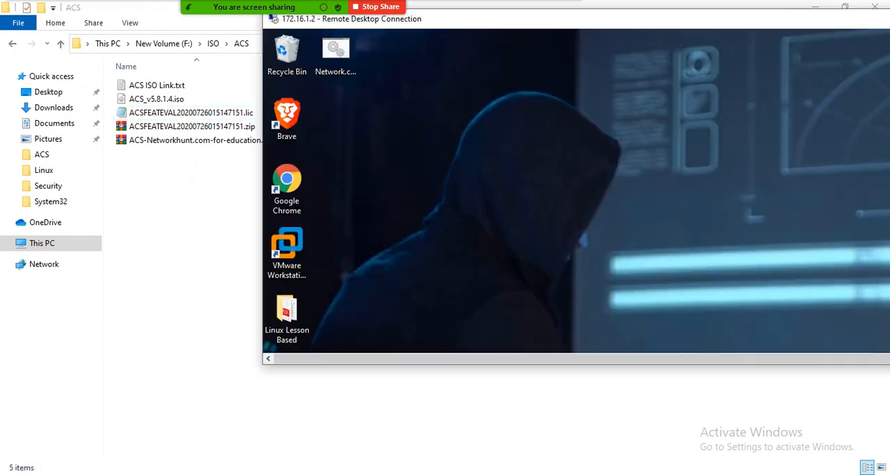
double_click(584, 20)
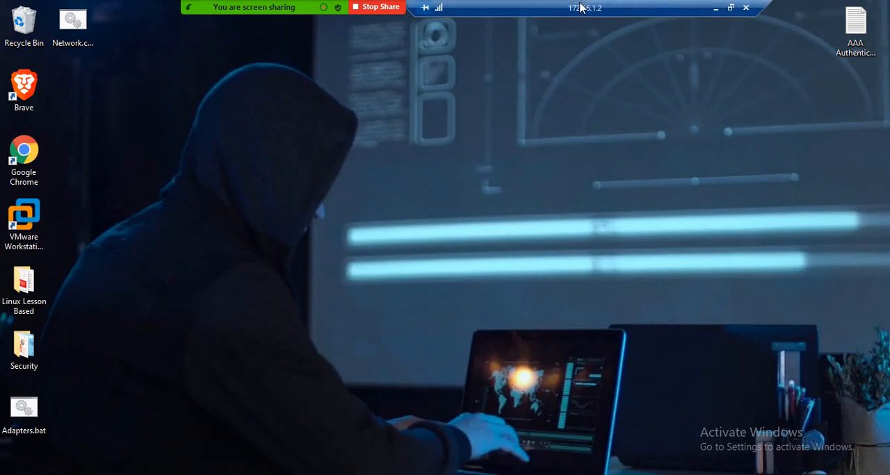
Step: Check the meeting's participant list and close it
drag(697, 7, 578, 18)
drag(245, 28, 245, 12)
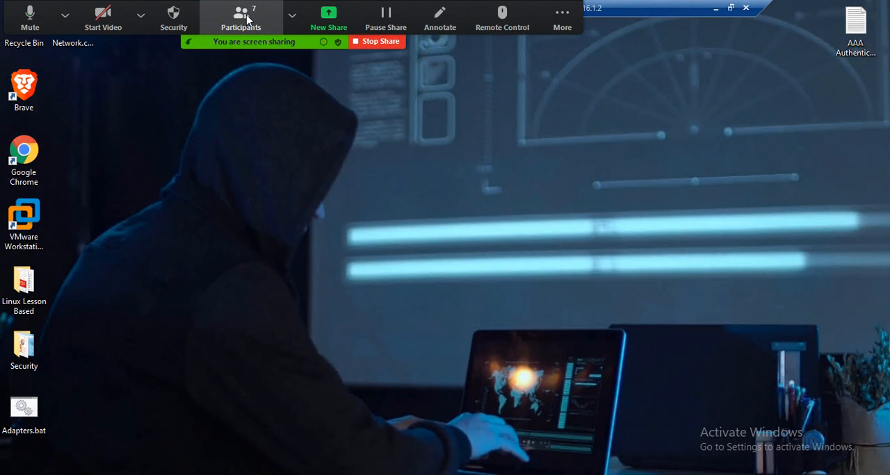
click(238, 21)
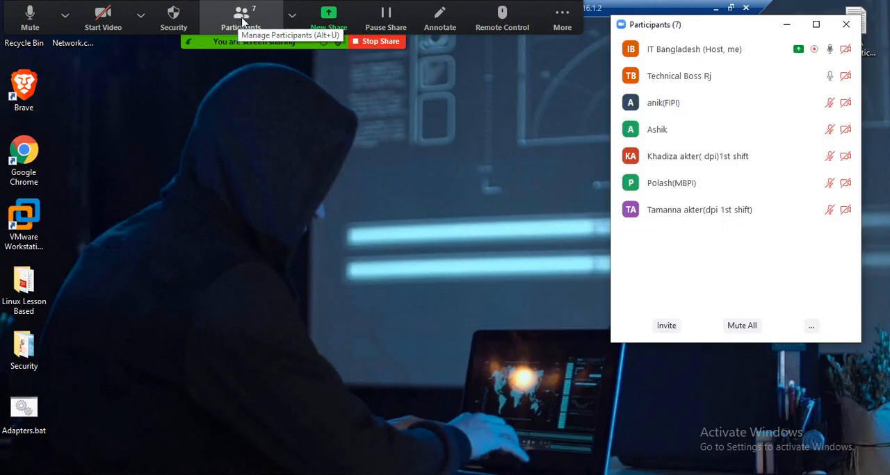
click(846, 24)
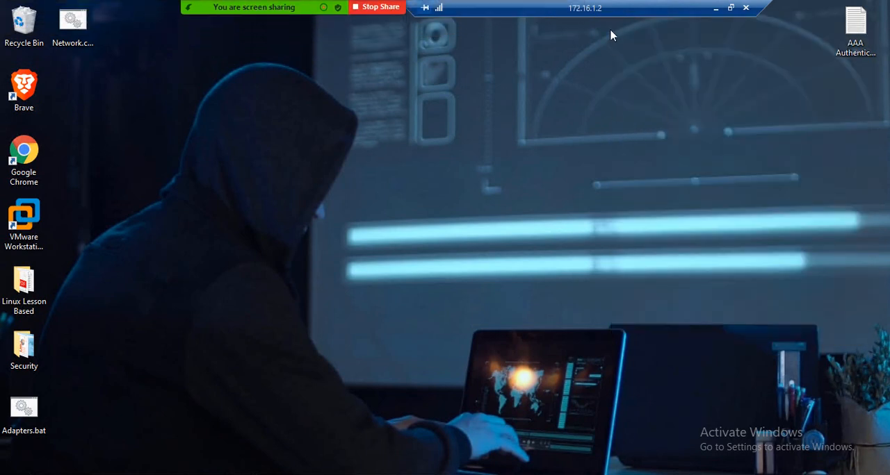
Step: Switch to VMware Workstation in the remote session and close the running ACS virtual machine
key(alt+Tab)
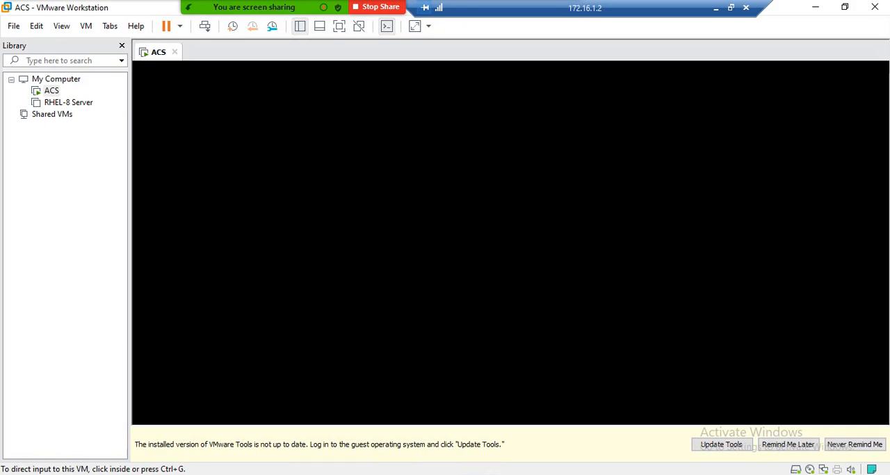
click(175, 54)
click(435, 270)
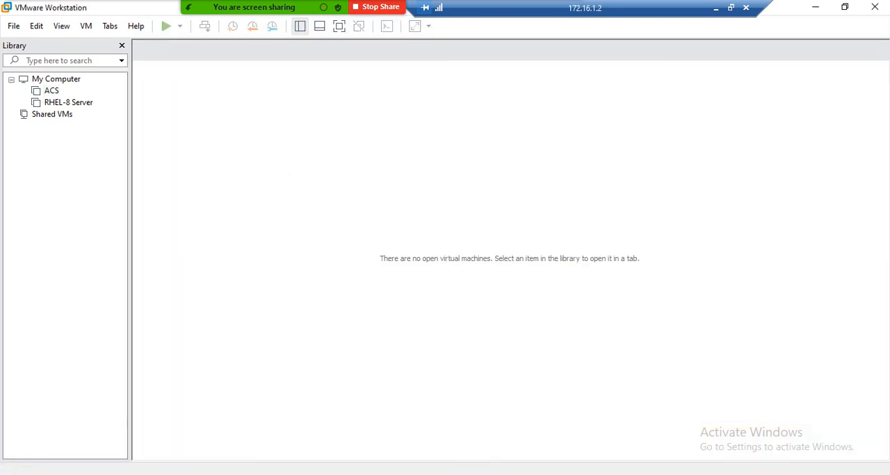
Step: Switch to the D:\ACS folder in File Explorer and locate the ACS_v5.8.1.4.iso image and the .lic licence file
key(alt+Tab)
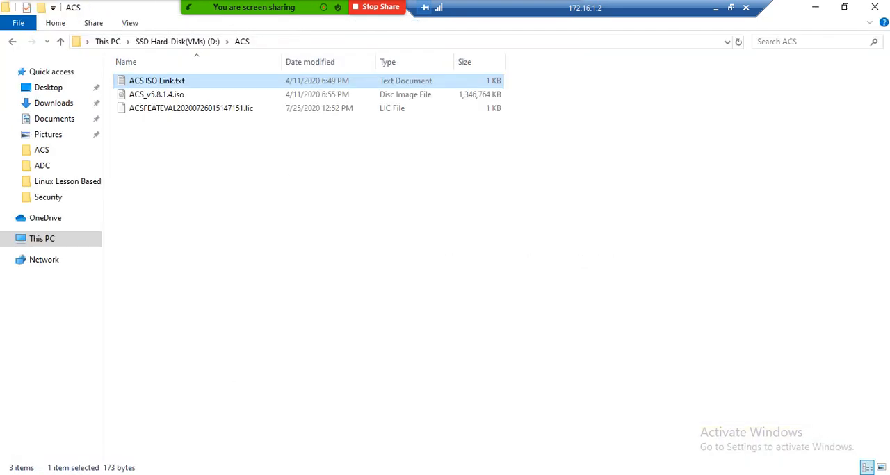
click(258, 42)
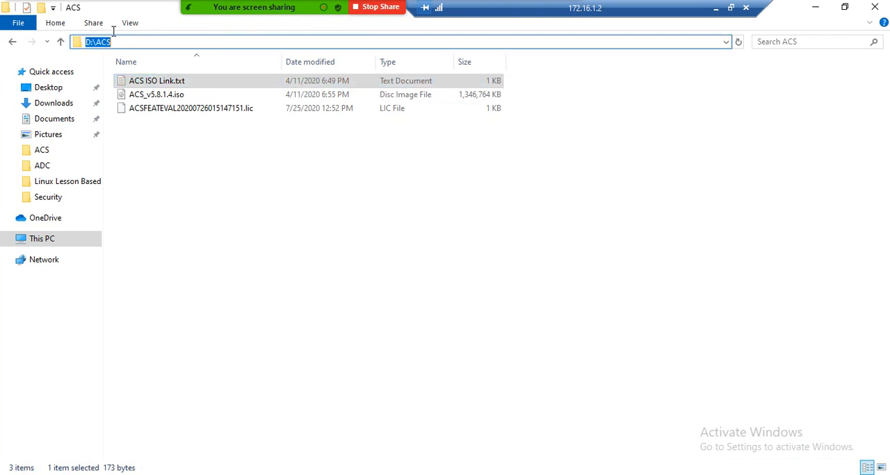
click(177, 95)
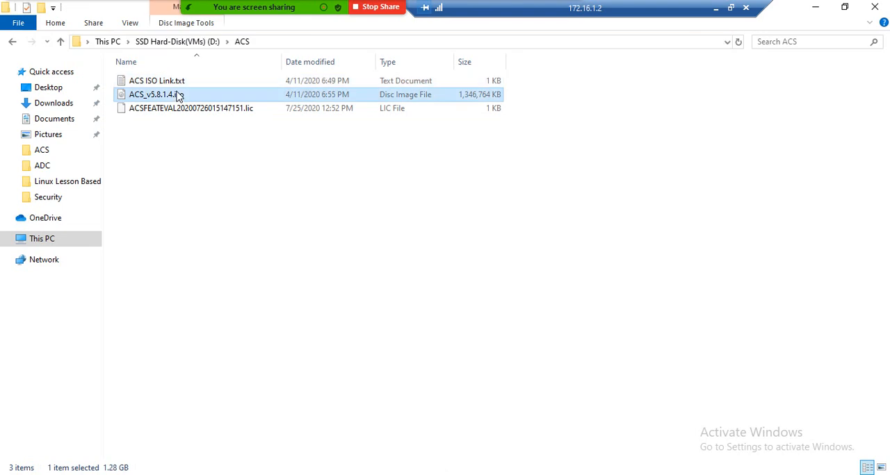
click(186, 113)
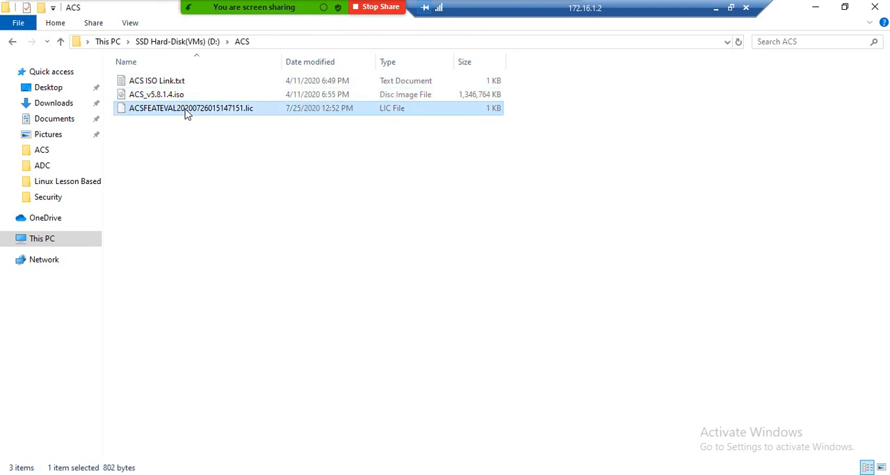
Step: Open ACSFEATEVAL20200726015147151.lic in Notepad to view the licence, then close it and the ACS folder window
double_click(186, 113)
click(382, 181)
click(480, 316)
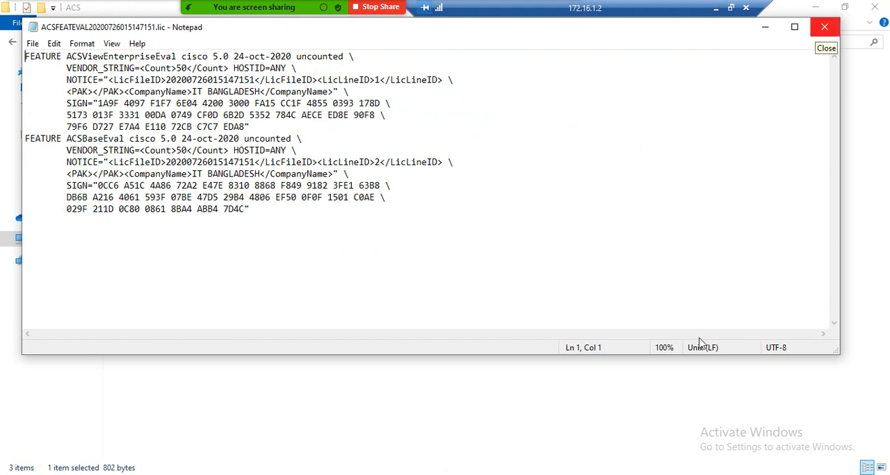
click(825, 30)
click(570, 162)
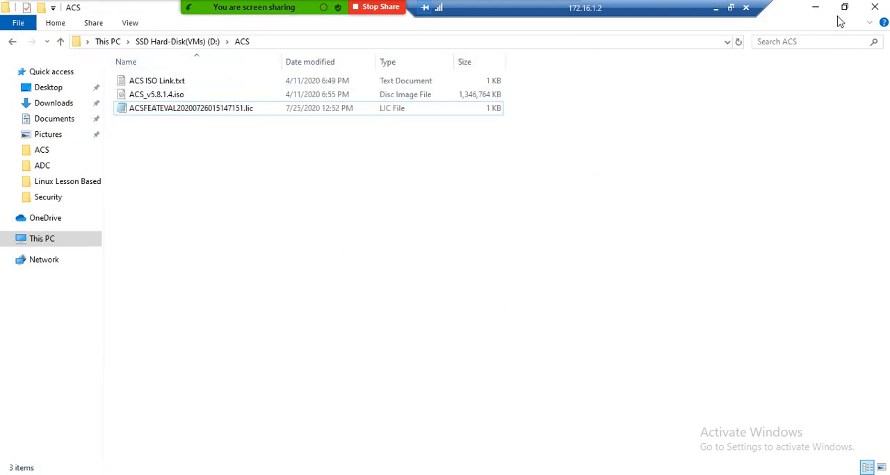
click(874, 7)
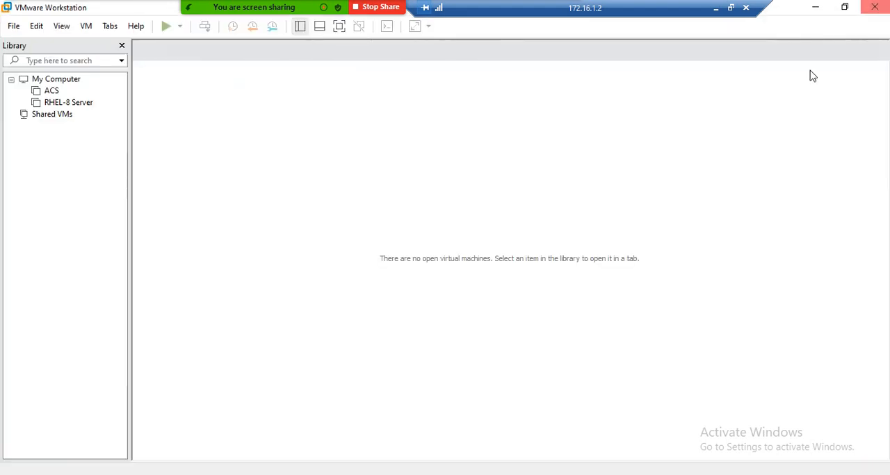
Step: Start a new custom virtual machine with Workstation 15.x compatibility and the operating system to be installed later
click(14, 26)
click(25, 42)
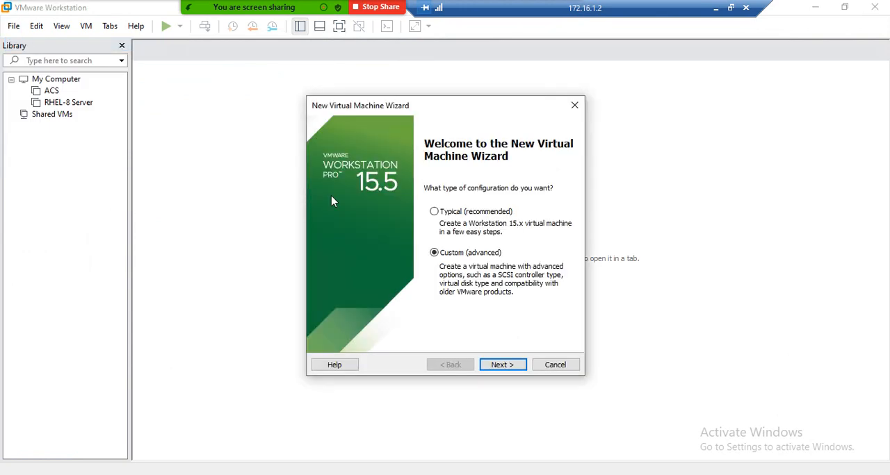
click(509, 368)
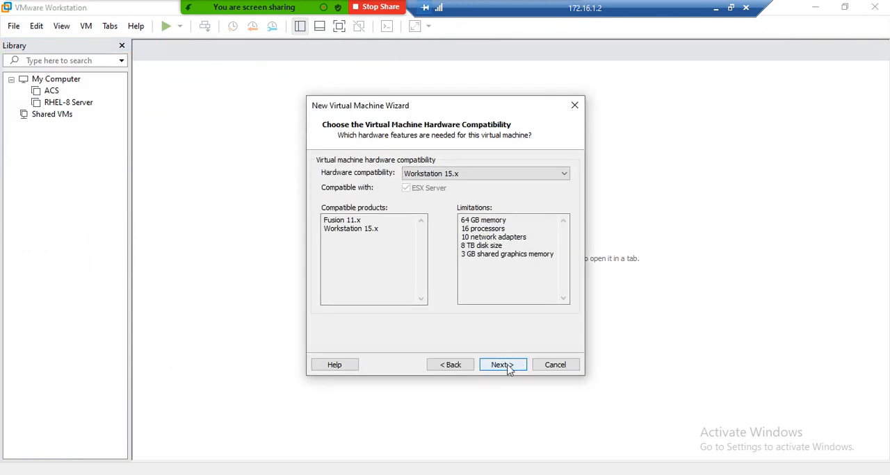
click(513, 366)
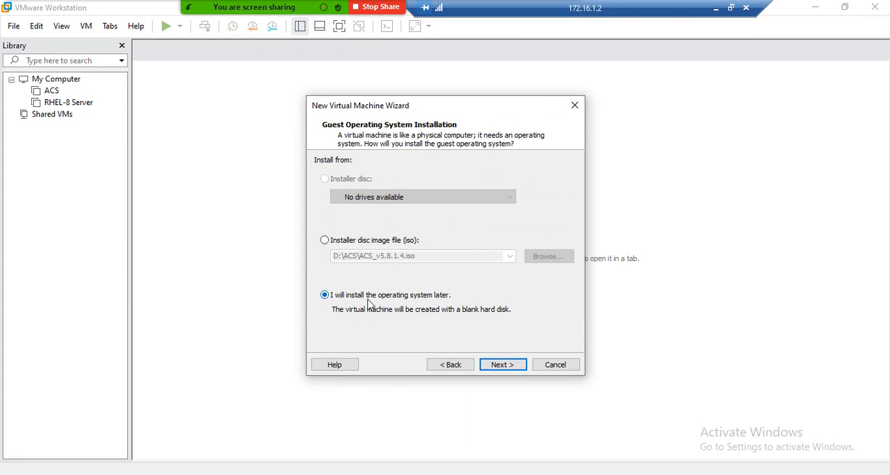
click(502, 373)
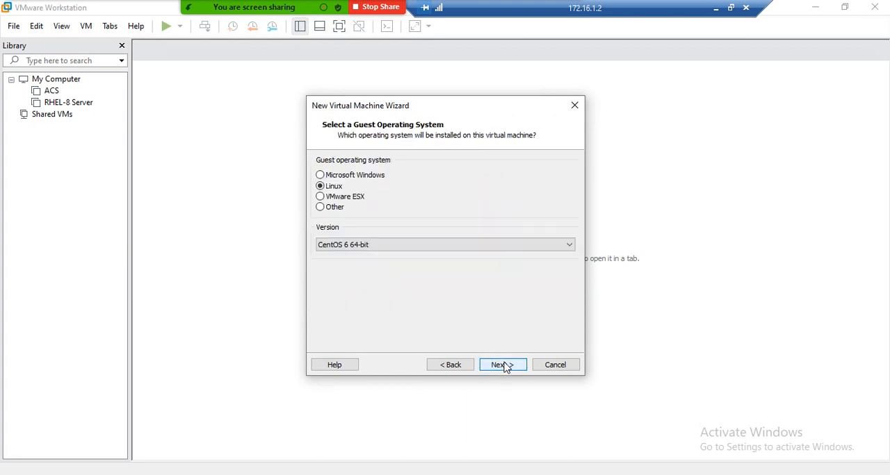
Step: Choose Linux CentOS 6 64-bit as the guest operating system and name the virtual machine ACS-Server
click(369, 245)
scroll(370, 251, up, 2)
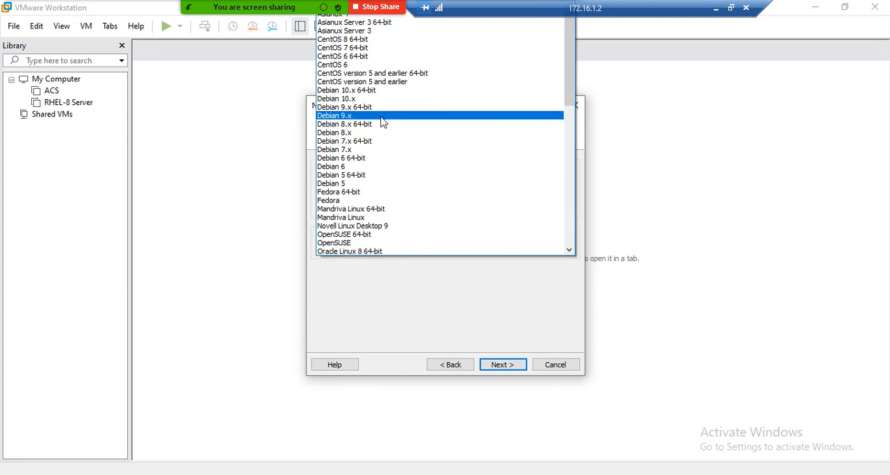
click(361, 56)
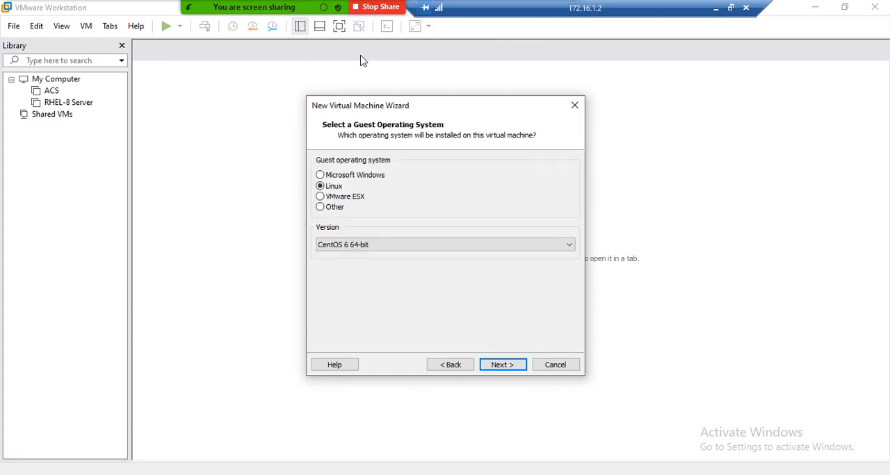
click(503, 365)
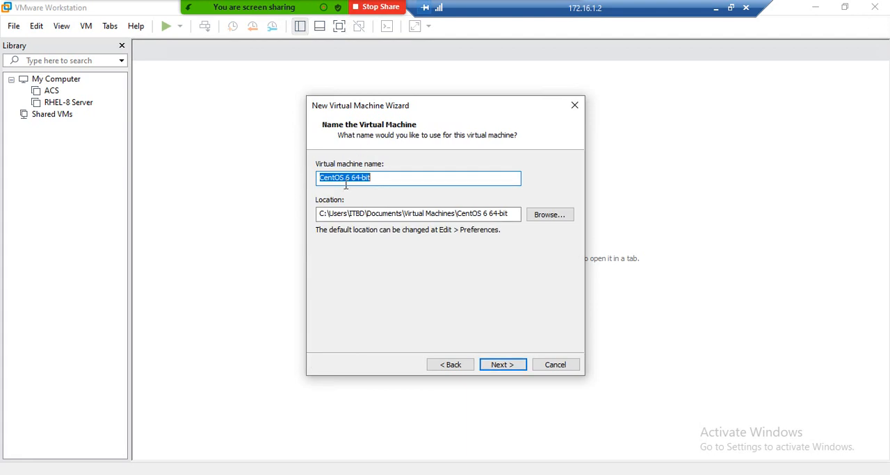
text(ACS-Server)
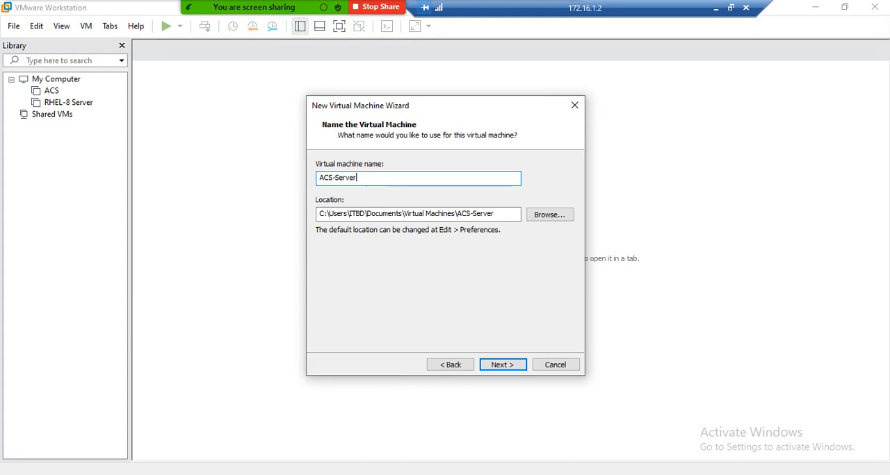
Step: Create a new folder inside the Vmware folder on the SSD Hard-Disk(VMs) (D:) drive in File Explorer
key(super+e)
click(46, 239)
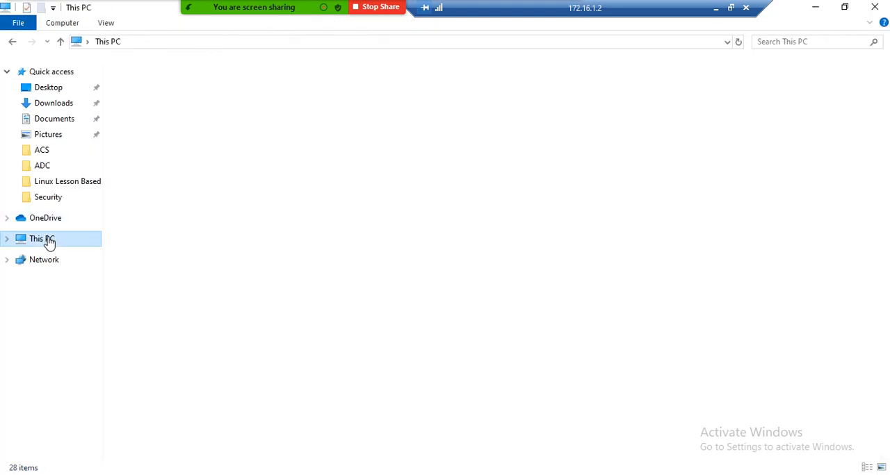
double_click(359, 193)
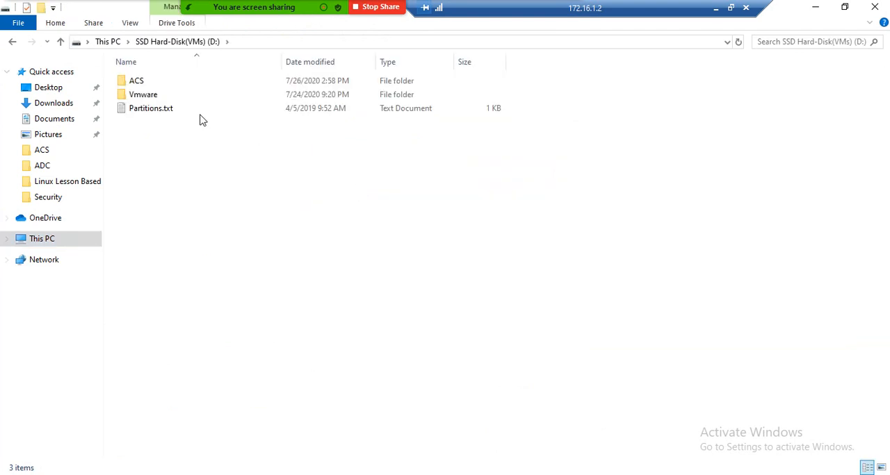
double_click(160, 94)
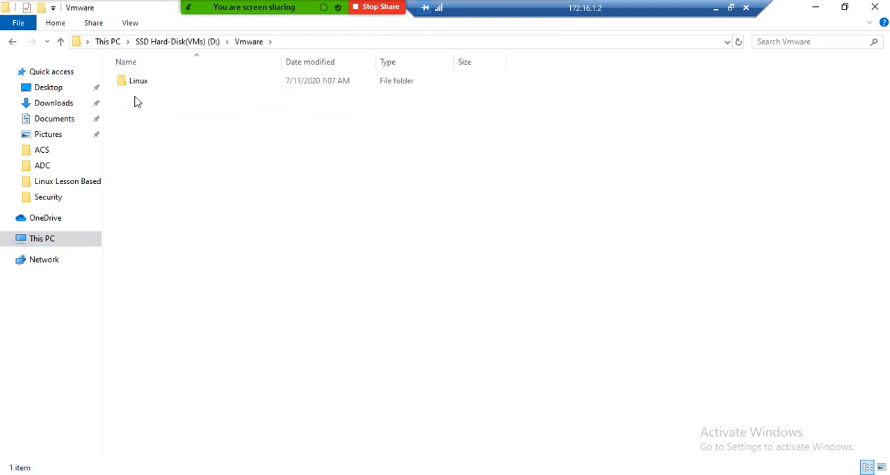
right_click(137, 102)
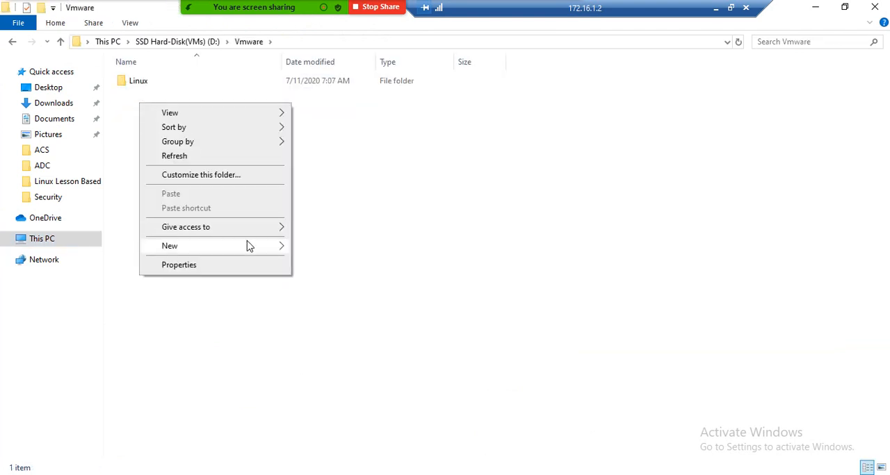
mouse_move(255, 247)
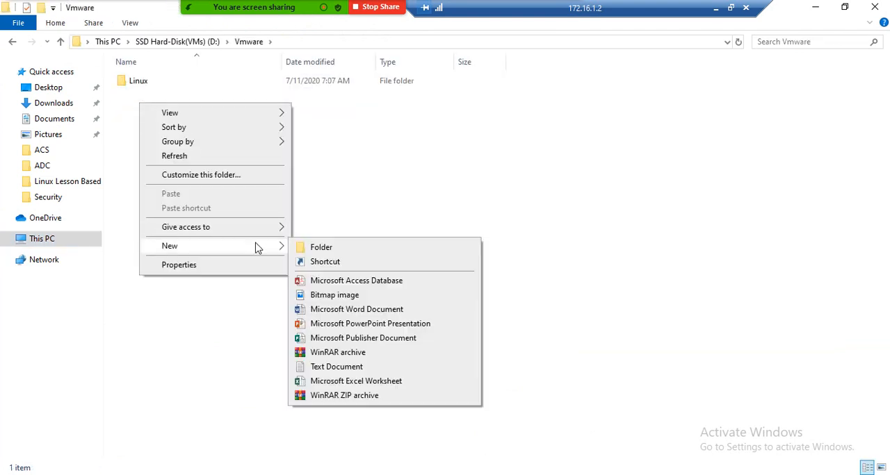
click(315, 253)
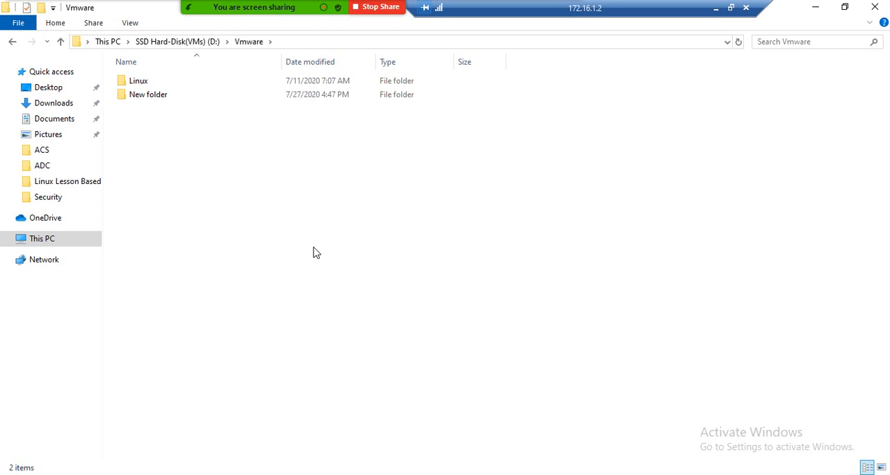
Step: Rename the new folder in D:\Vmware as ACS and open it
click(158, 103)
right_click(158, 102)
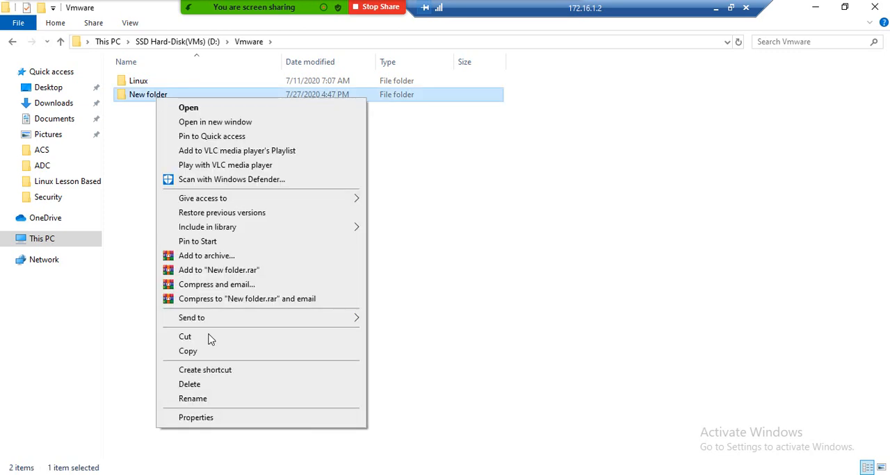
click(198, 400)
text(A)
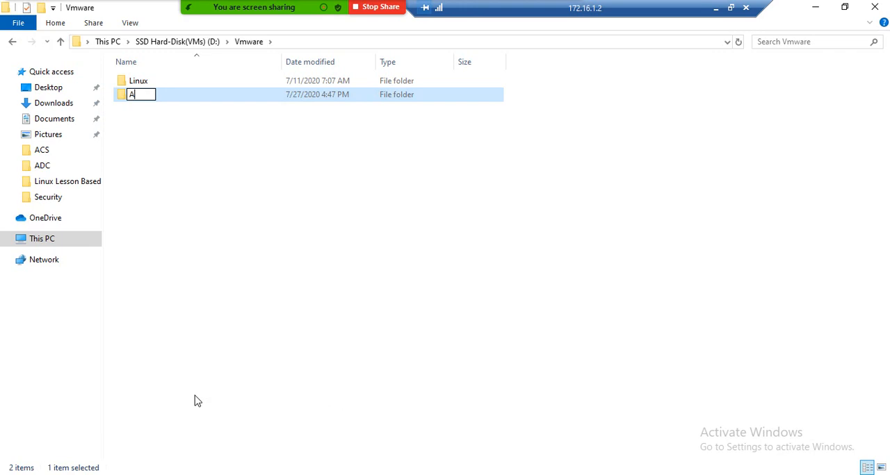
text(CS)
key(Return)
key(Return)
Step: Create a folder named ACS-Server inside D:\Vmware\ACS and open it
right_click(196, 178)
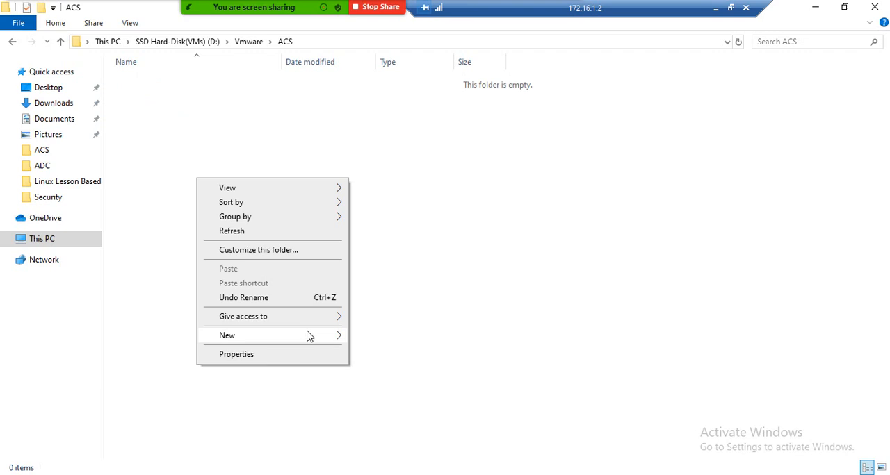
mouse_move(309, 335)
click(374, 336)
text(A)
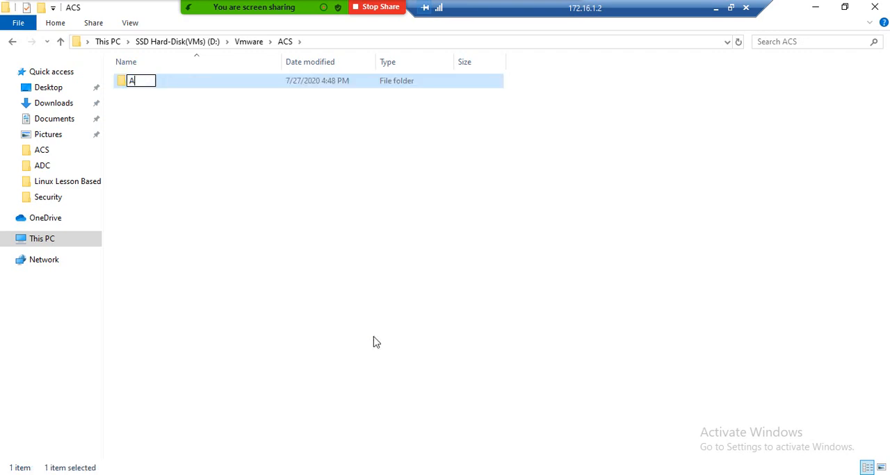
text(CS-Sevre)
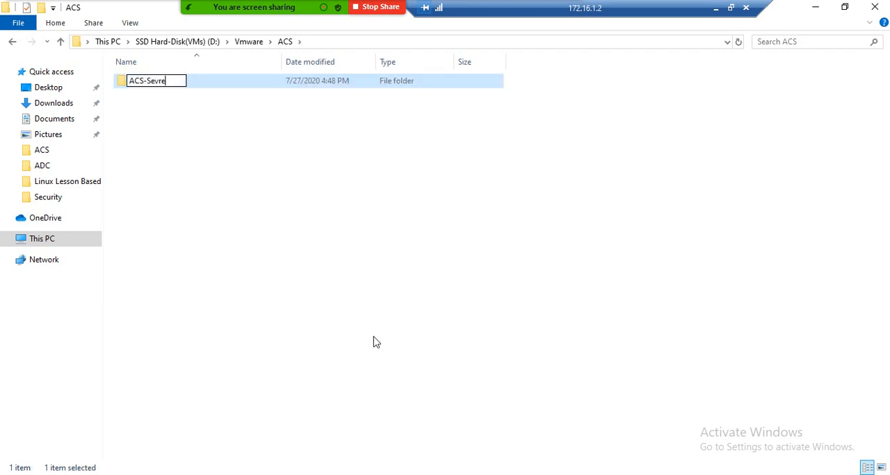
key(BackSpace)
key(BackSpace)
key(BackSpace)
text(rver)
key(Return)
key(Return)
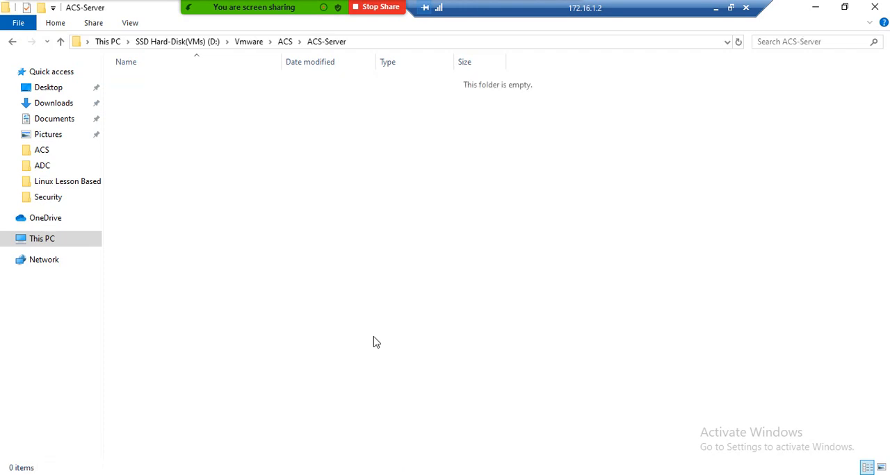
Step: Set the virtual machine's location to the copied folder path D:\Vmware\ACS\ACS-Server and continue to the processor configuration
click(379, 41)
key(ctrl+c)
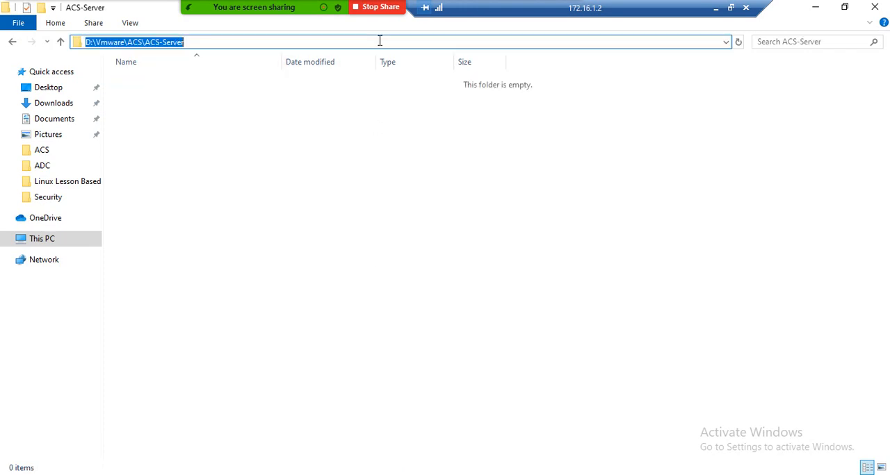
click(814, 9)
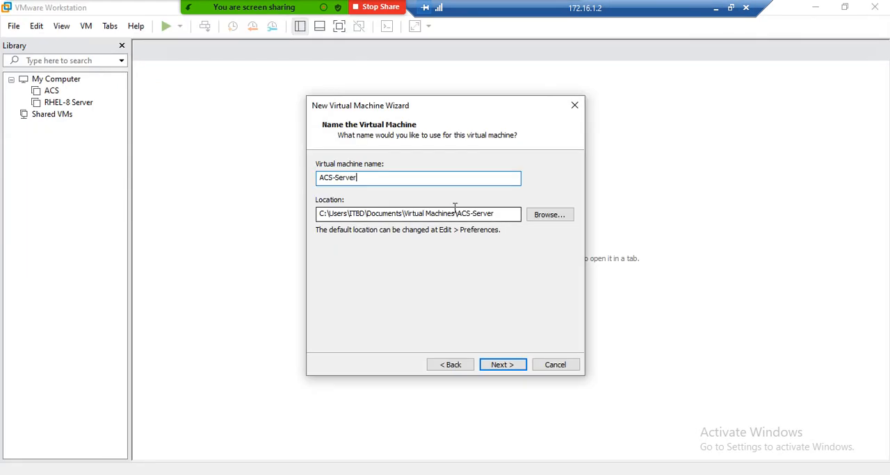
drag(508, 219, 248, 229)
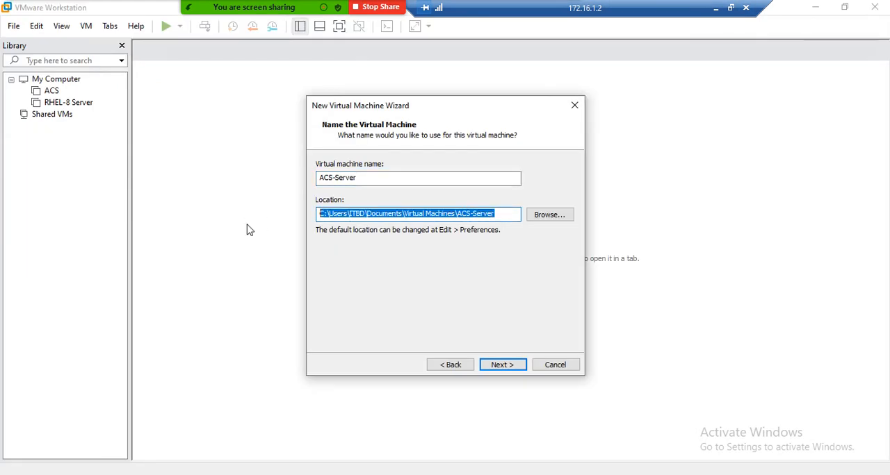
key(ctrl+v)
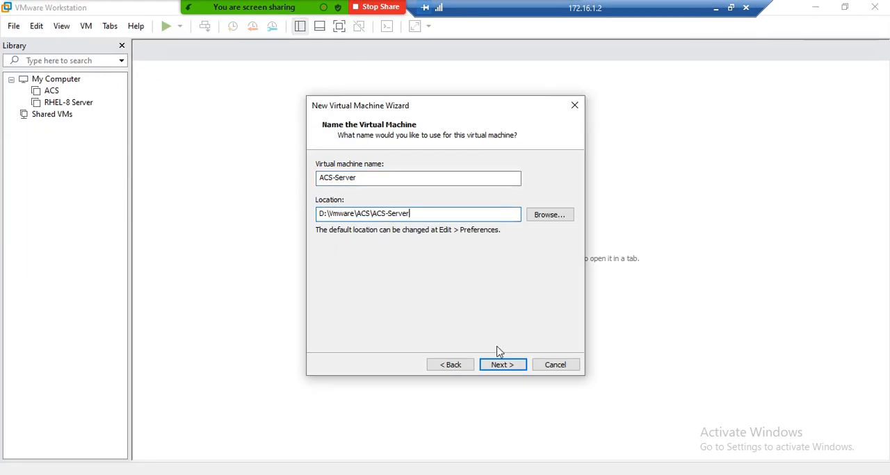
click(511, 369)
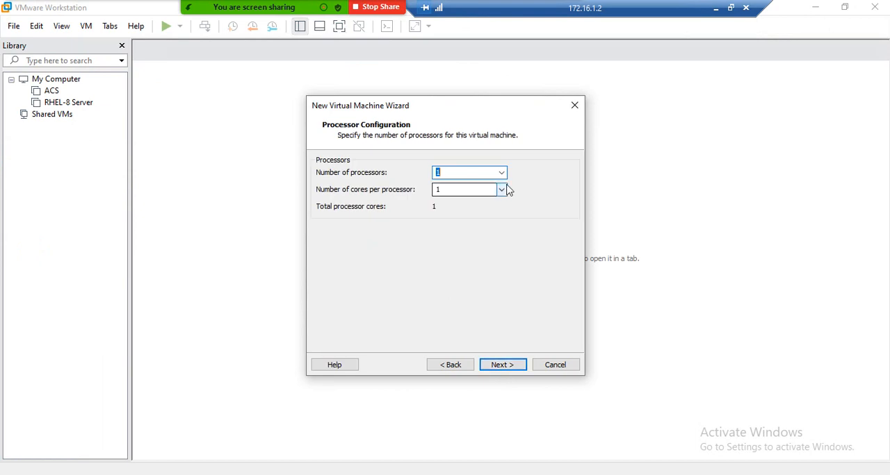
Step: Give the virtual machine 2 processors with 2 cores each and 6000 MB of memory
key(Tab)
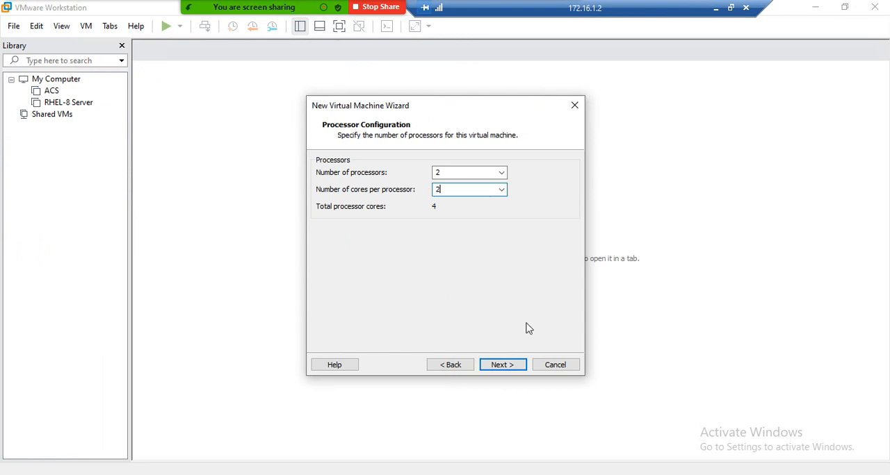
click(502, 365)
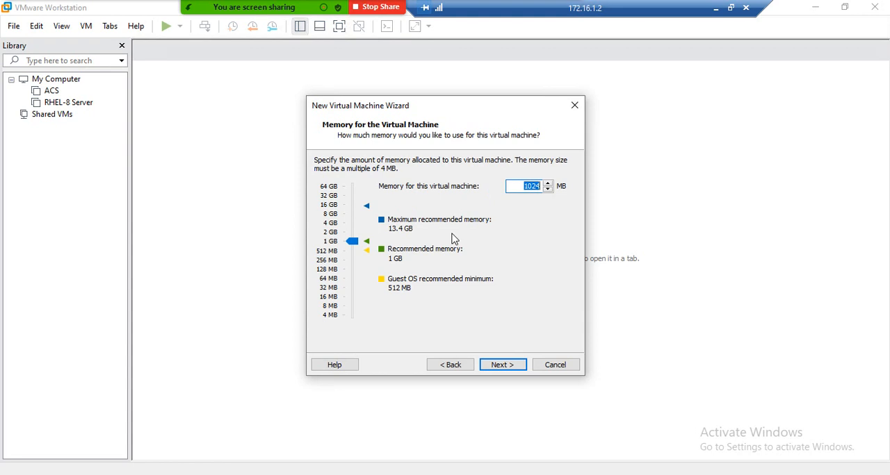
text(4)
text(000)
key(BackSpace)
key(BackSpace)
key(BackSpace)
key(BackSpace)
text(5)
key(BackSpace)
text(6000)
click(509, 368)
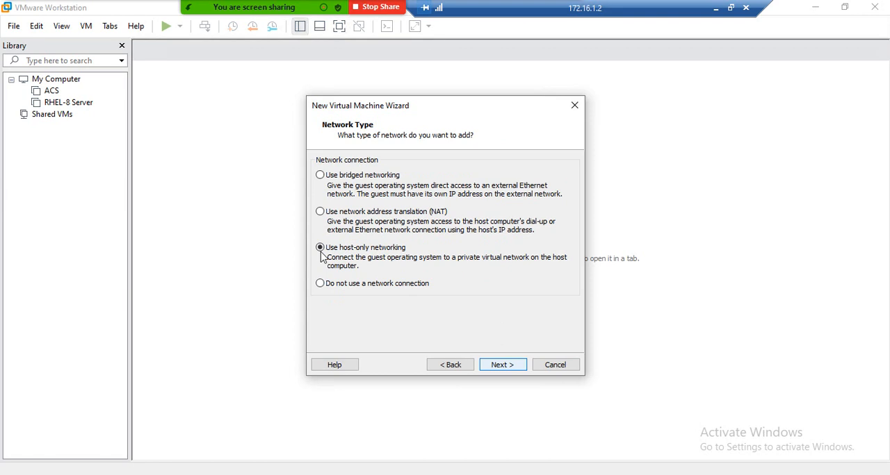
Step: Choose bridged networking and accept the LSI Logic controller with a new SCSI virtual disk
click(320, 178)
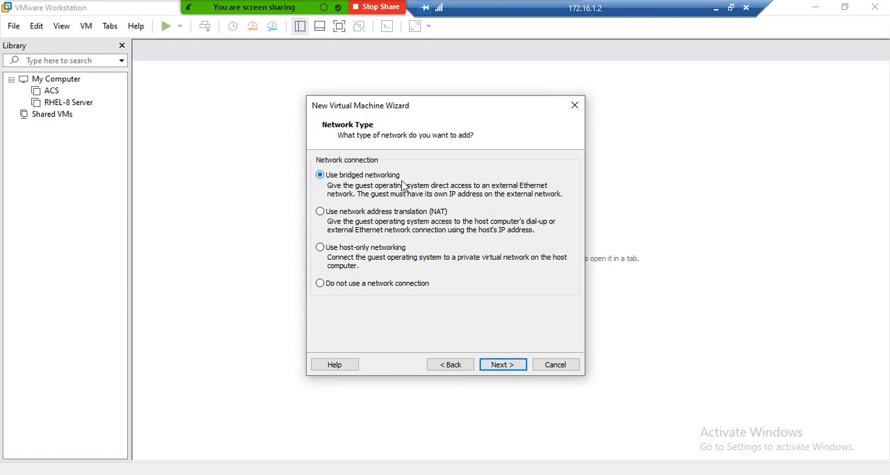
click(506, 367)
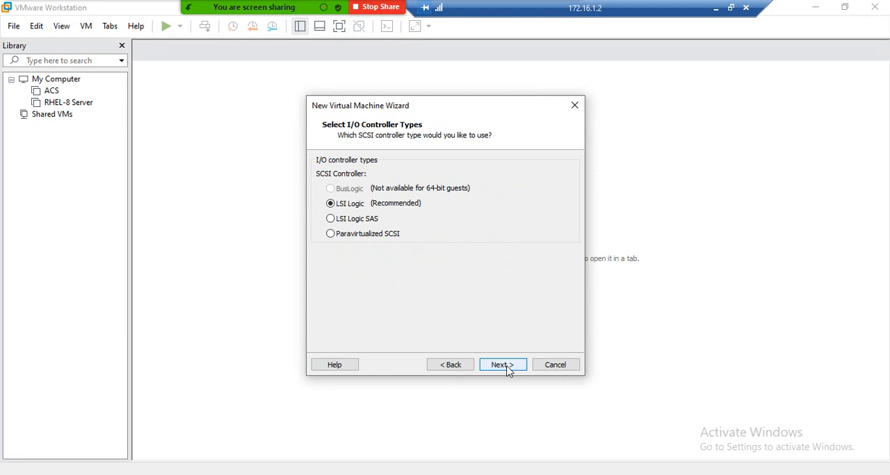
click(507, 368)
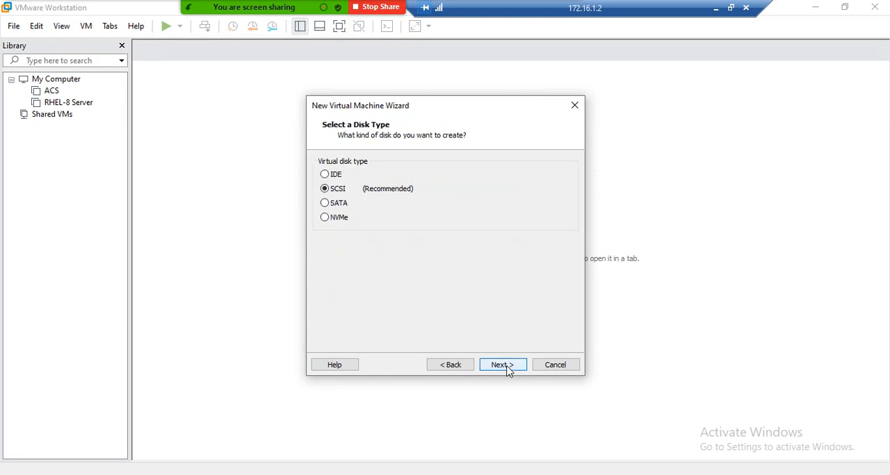
click(507, 368)
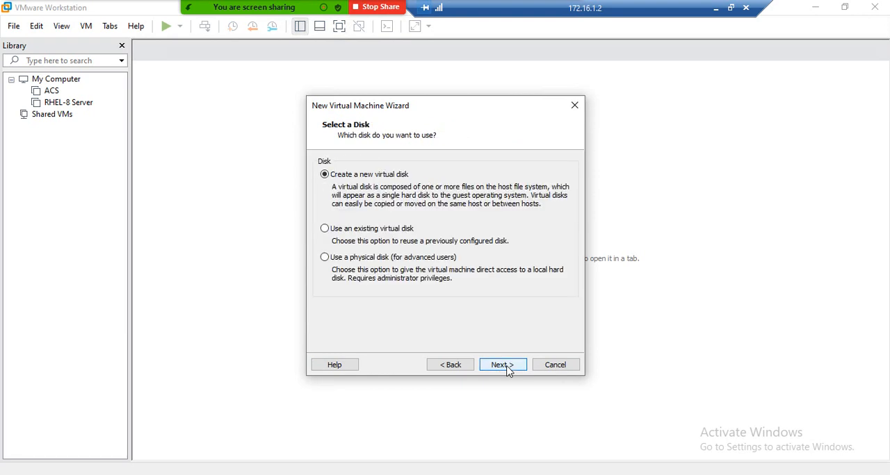
click(503, 366)
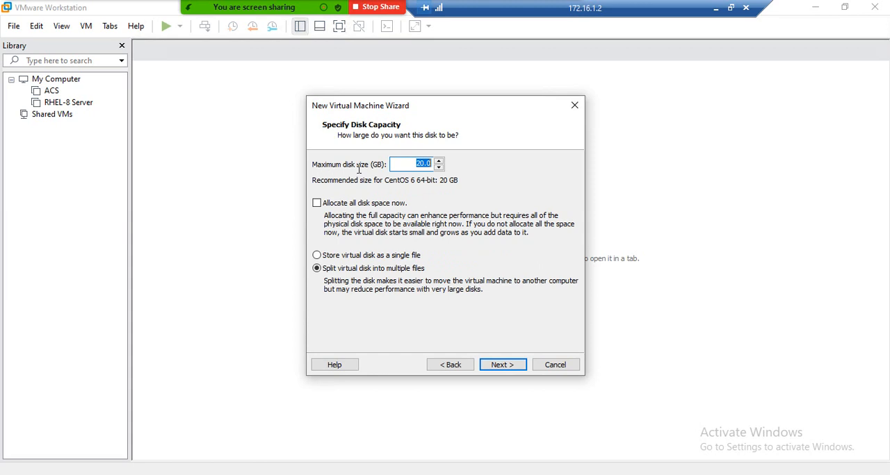
Step: Set the maximum disk size to 120 GB, stored as a single file named ACS-Server.vmdk
key(BackSpace)
click(317, 255)
click(503, 366)
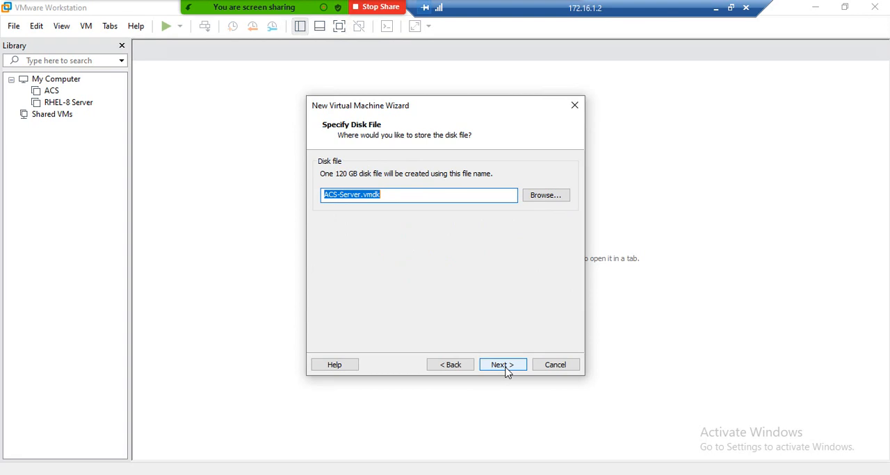
click(505, 366)
Step: Attach the image D:\ACS\ACS_v5.8.1.4.iso to the virtual machine's CD/DVD drive and finish creating the machine
click(369, 297)
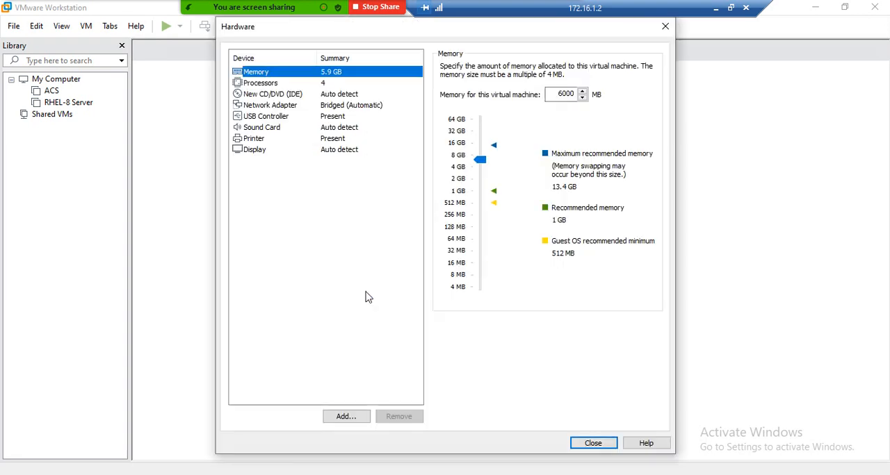
click(271, 105)
click(272, 98)
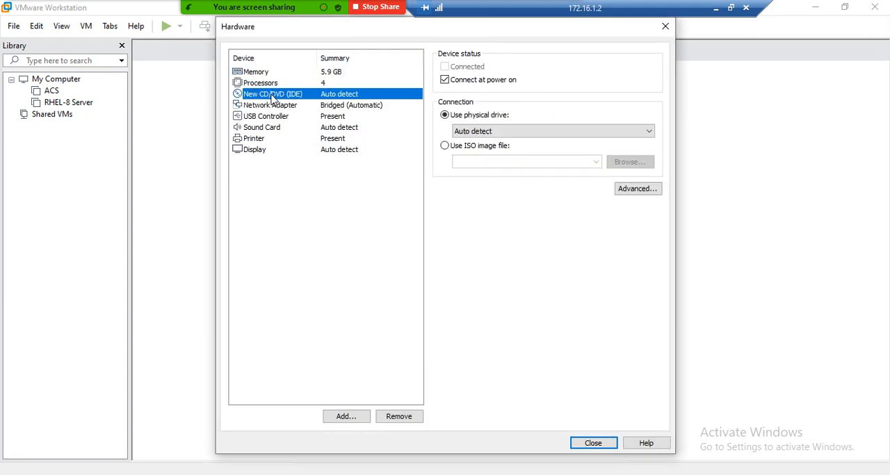
click(444, 146)
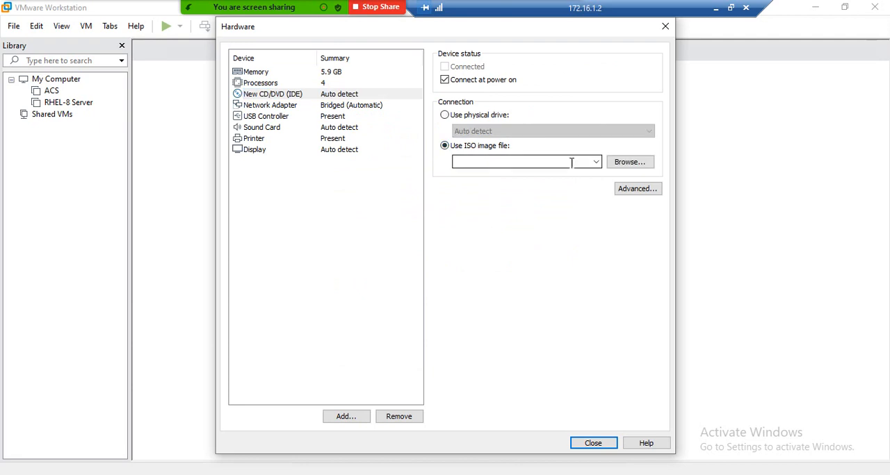
click(634, 167)
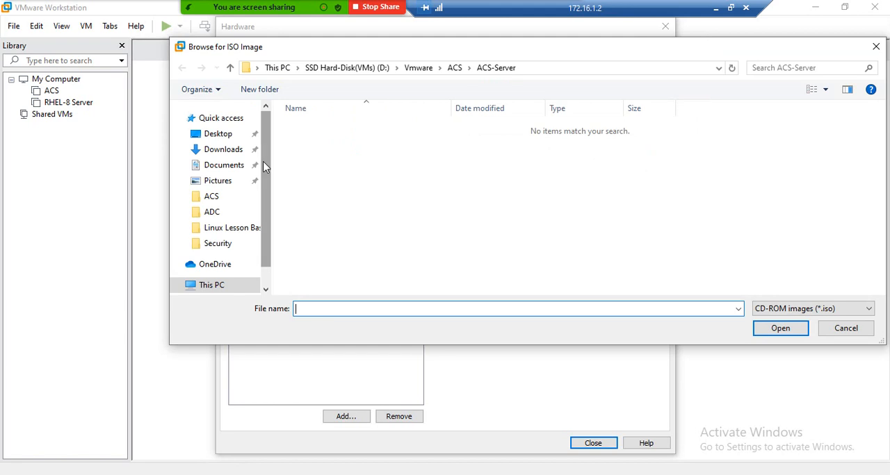
click(225, 198)
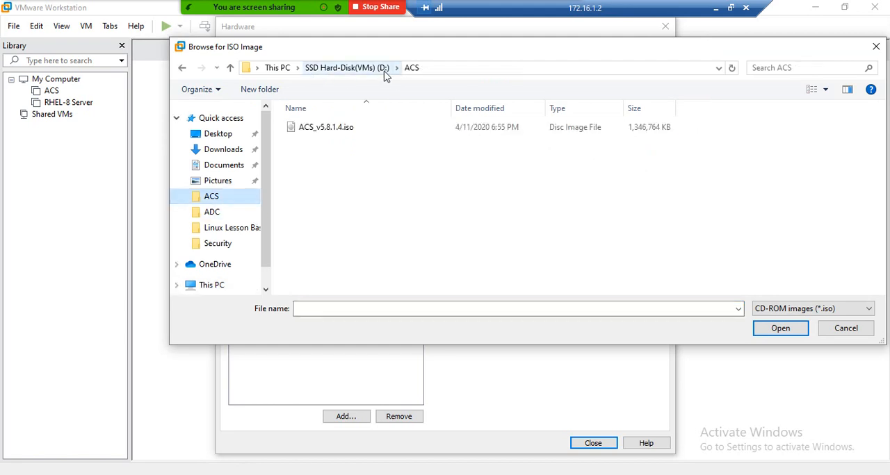
double_click(336, 130)
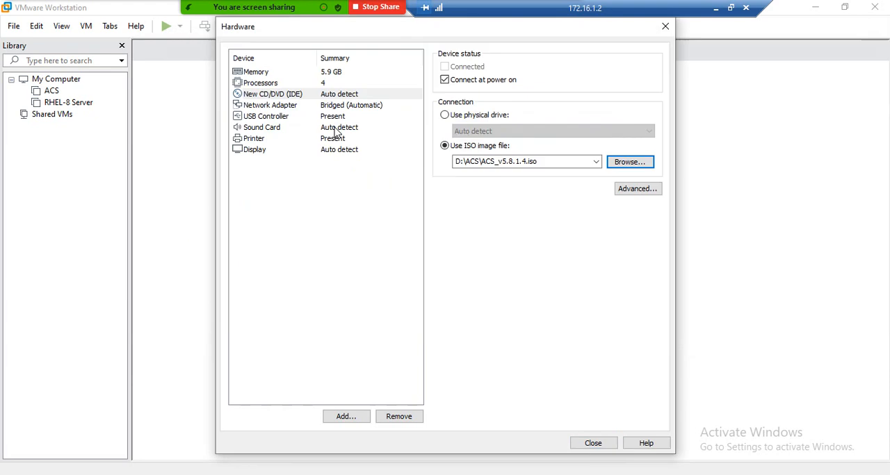
click(588, 445)
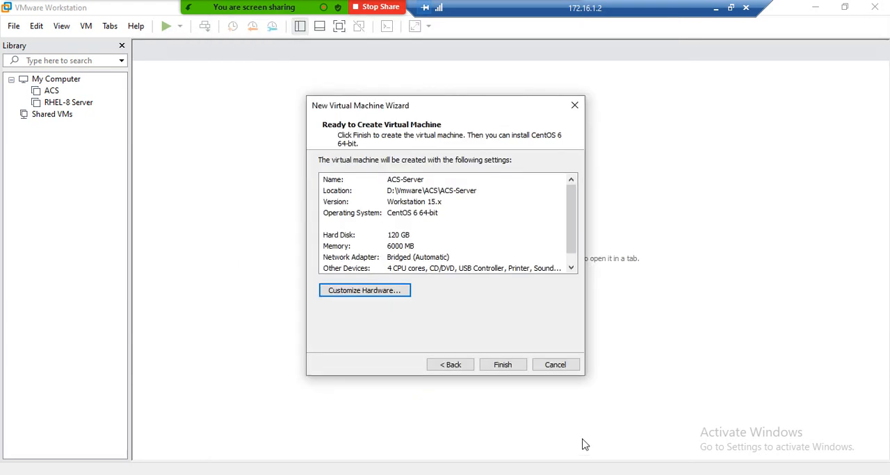
click(502, 367)
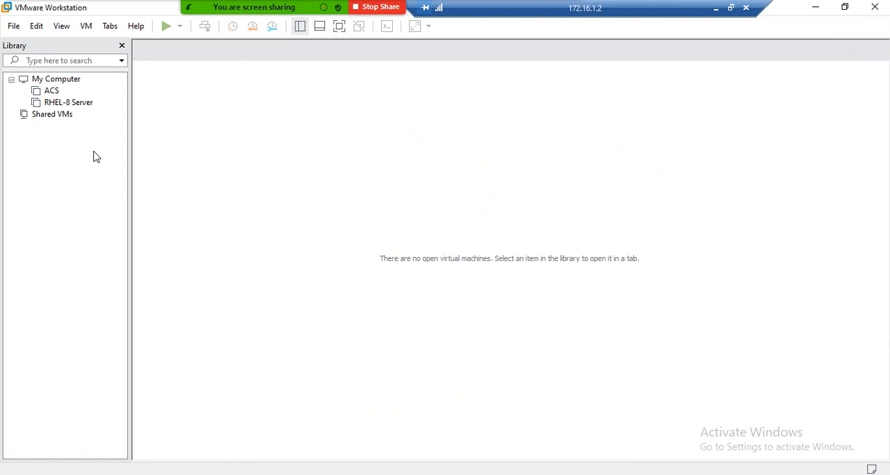
Step: Power on the ACS-Server virtual machine, dismiss the installation hint, hide the library and switch to full screen
click(227, 102)
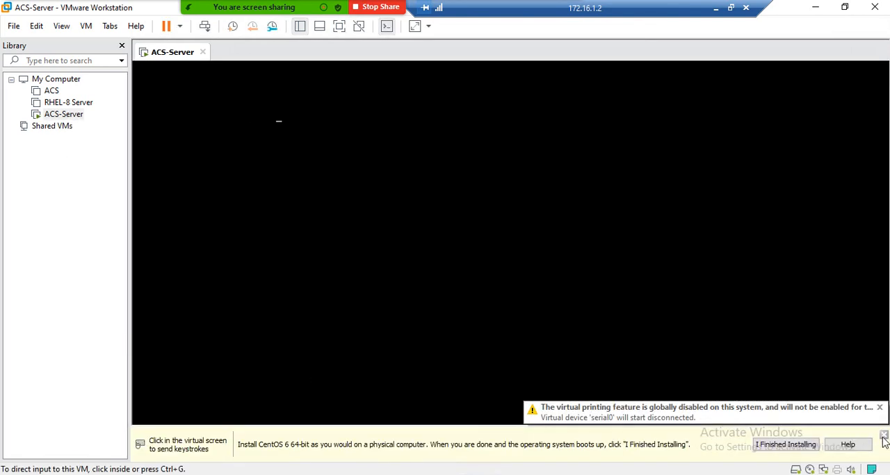
click(883, 438)
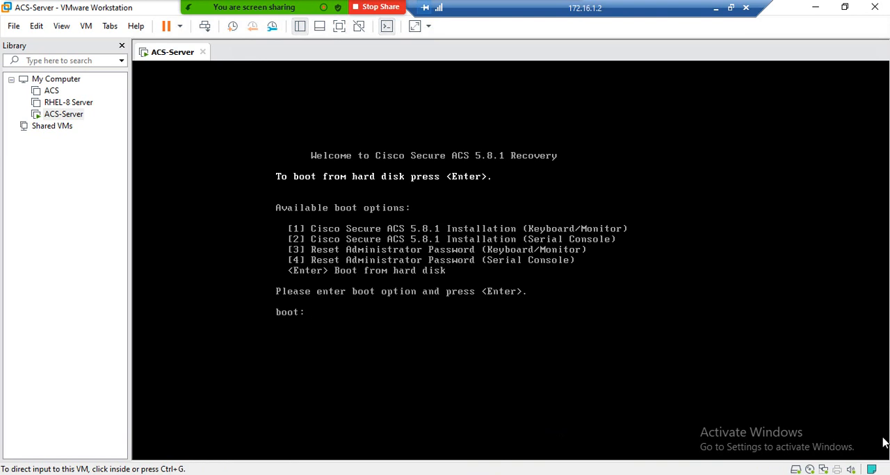
click(122, 46)
click(339, 26)
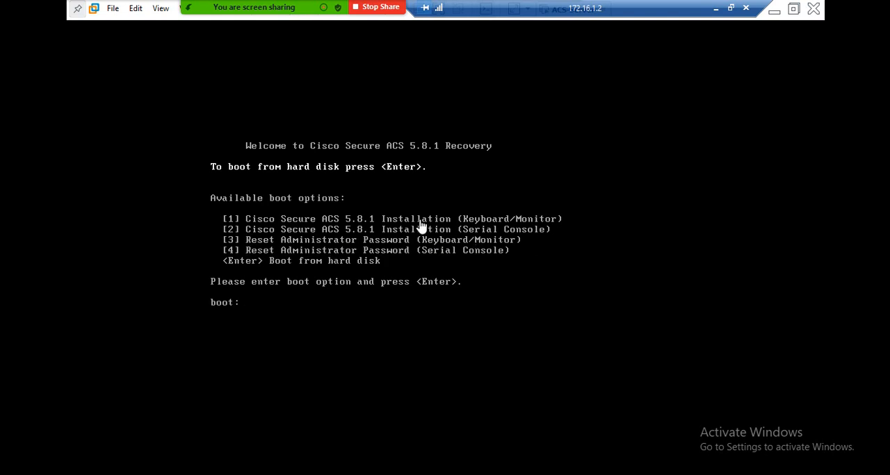
Step: Boot the Cisco Secure ACS 5.8.1 Installation (Keyboard/Monitor) option and acknowledge the unsupported hardware notice to start installing
click(266, 317)
key(Return)
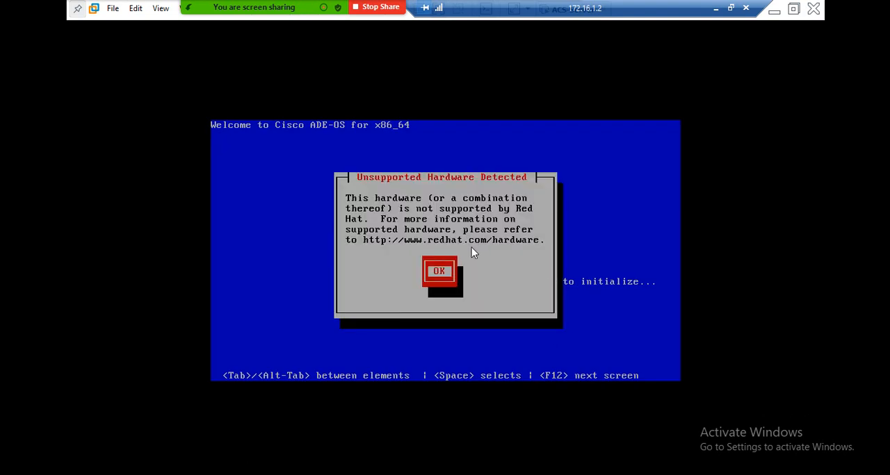
click(471, 253)
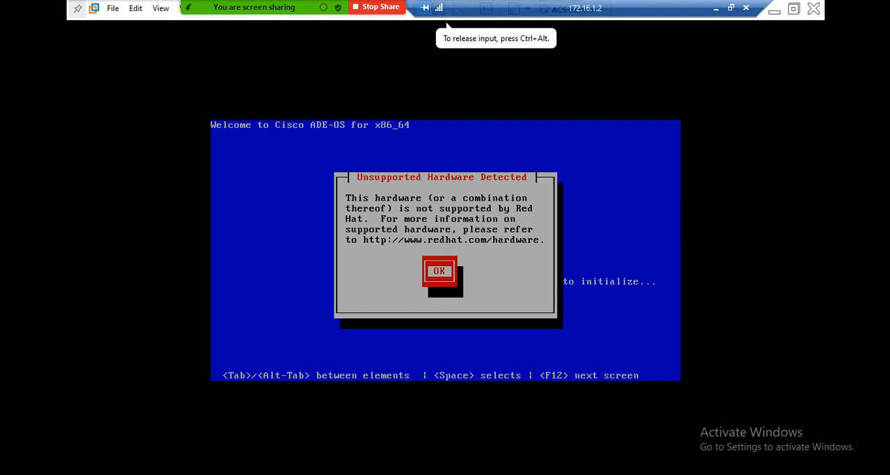
key(ctrl+alt)
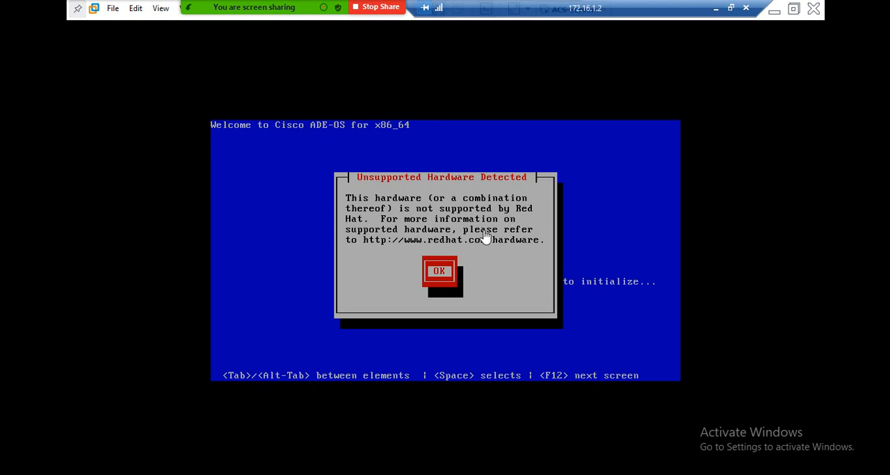
click(615, 221)
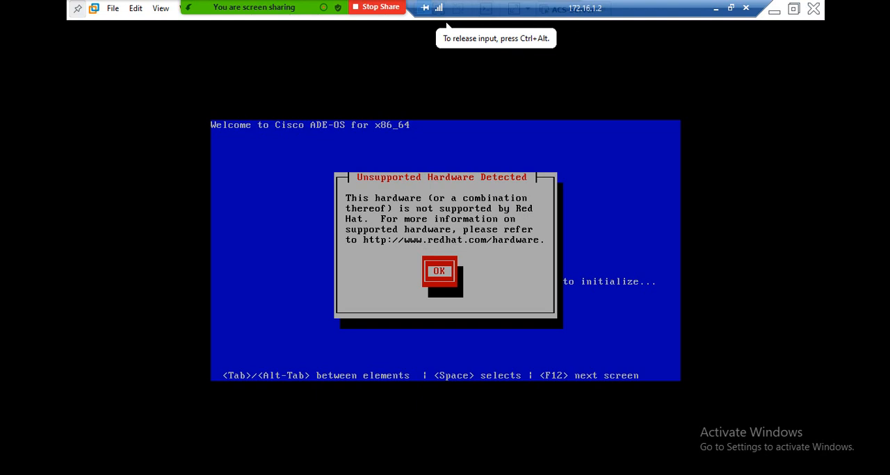
key(Return)
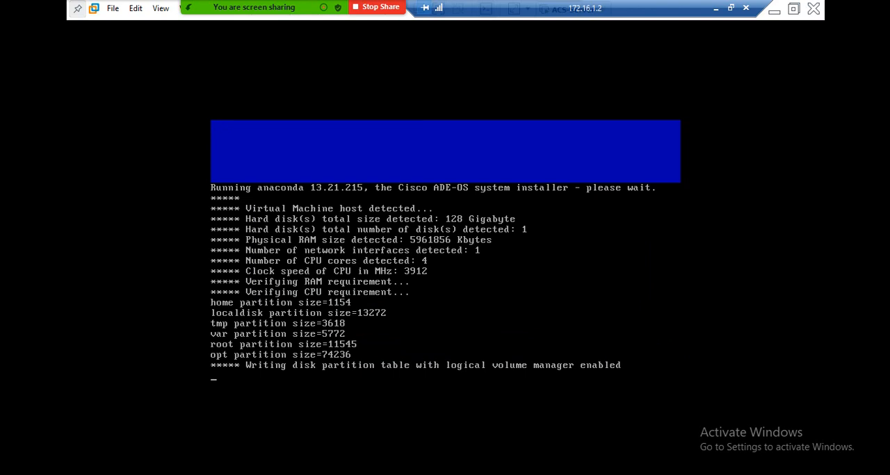
key(ctrl+alt)
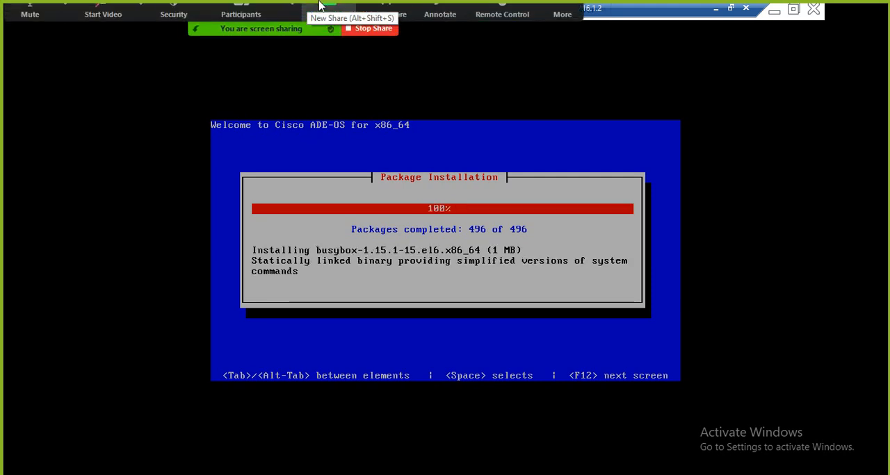
click(562, 17)
click(584, 69)
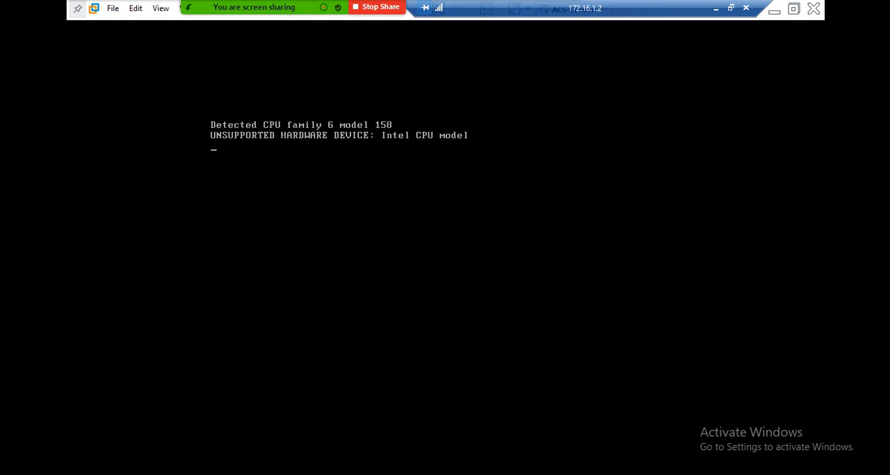
click(562, 14)
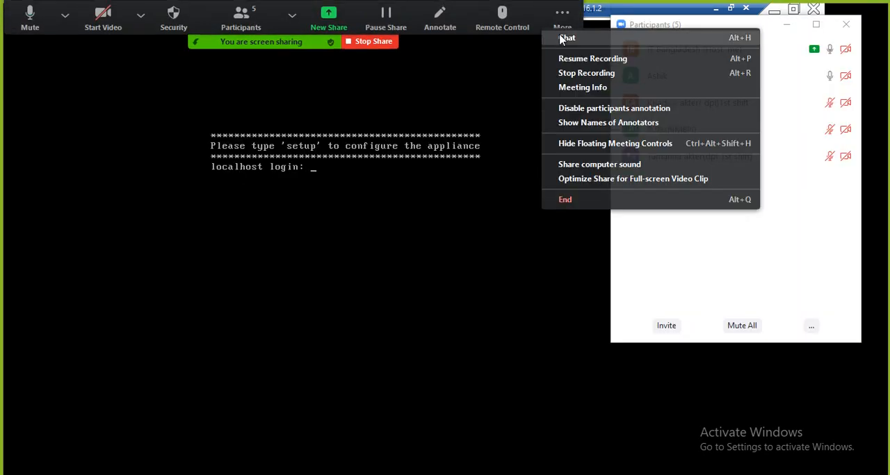
click(566, 59)
click(846, 25)
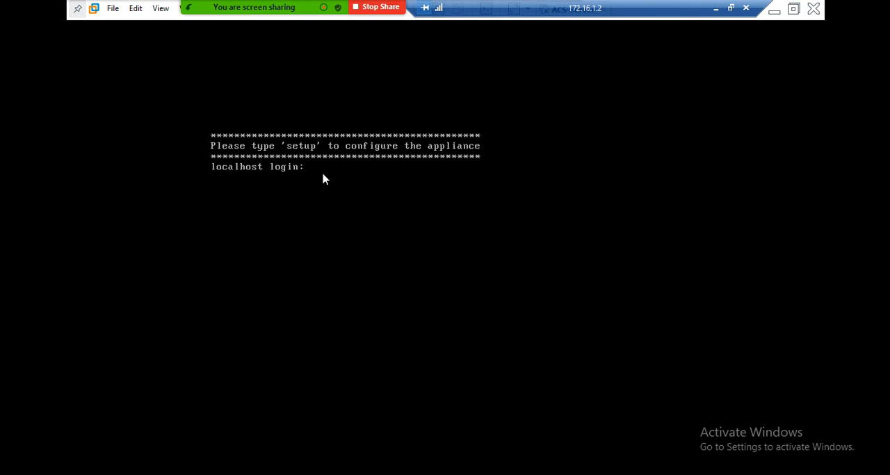
Step: Log in at the appliance console as setup to start the initial configuration
click(446, 24)
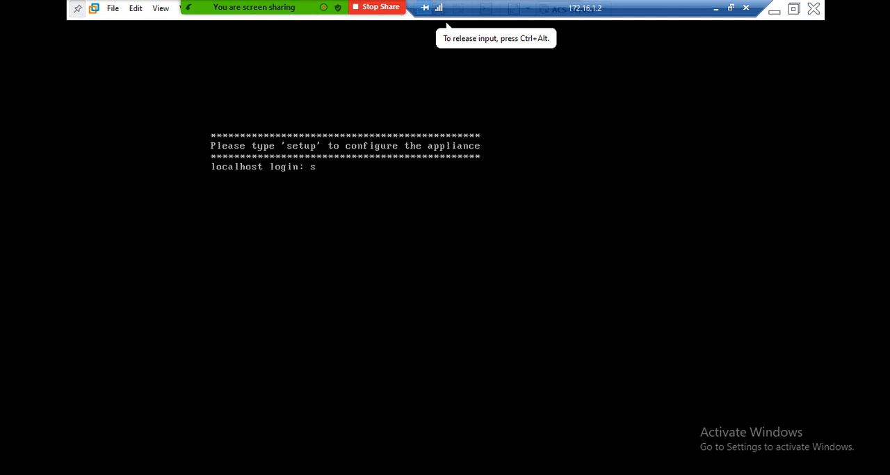
text(setup)
key(Return)
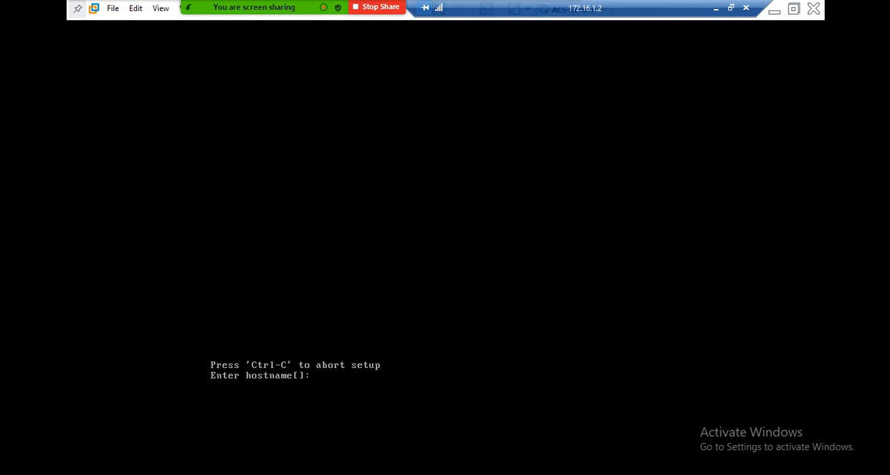
Step: Set the appliance hostname to ACS-Server
text(Acs-Serve)
key(Left)
key(Left)
key(Left)
key(Left)
key(Left)
key(Left)
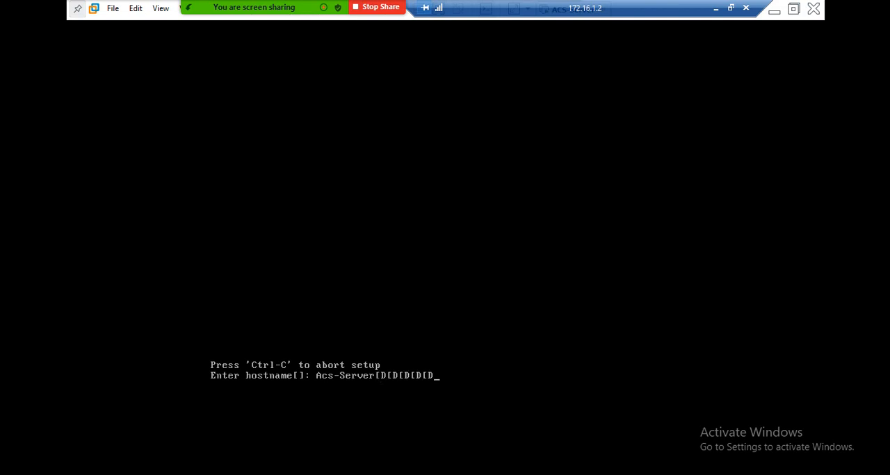
key(BackSpace)
key(BackSpace)
key(BackSpace)
key(BackSpace)
key(BackSpace)
key(BackSpace)
key(BackSpace)
key(BackSpace)
key(BackSpace)
key(BackSpace)
key(BackSpace)
key(BackSpace)
key(BackSpace)
key(BackSpace)
key(BackSpace)
key(BackSpace)
key(BackSpace)
key(BackSpace)
key(BackSpace)
key(BackSpace)
text(AC)
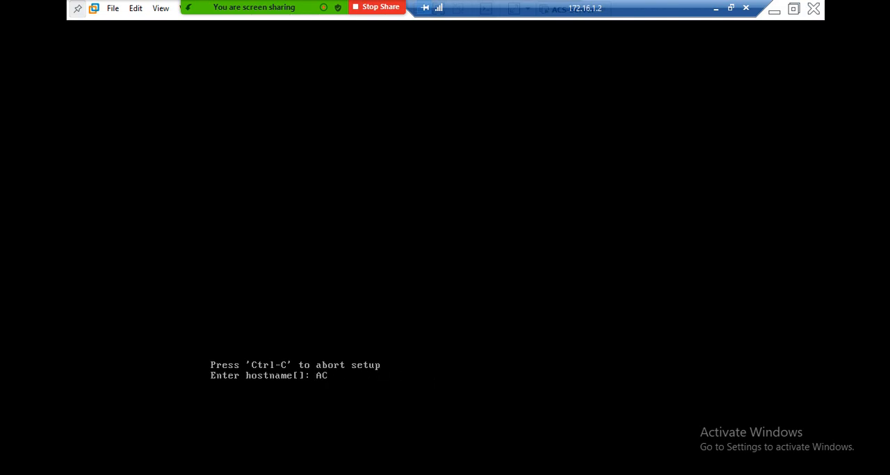
text(S-Server)
key(Return)
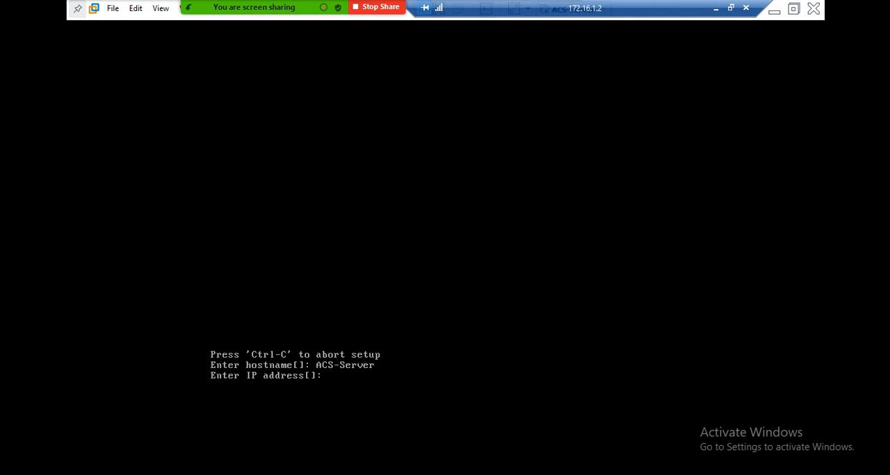
Step: Check the network adapter's connection type in the ACS-Server virtual machine's settings
drag(675, 6, 359, 14)
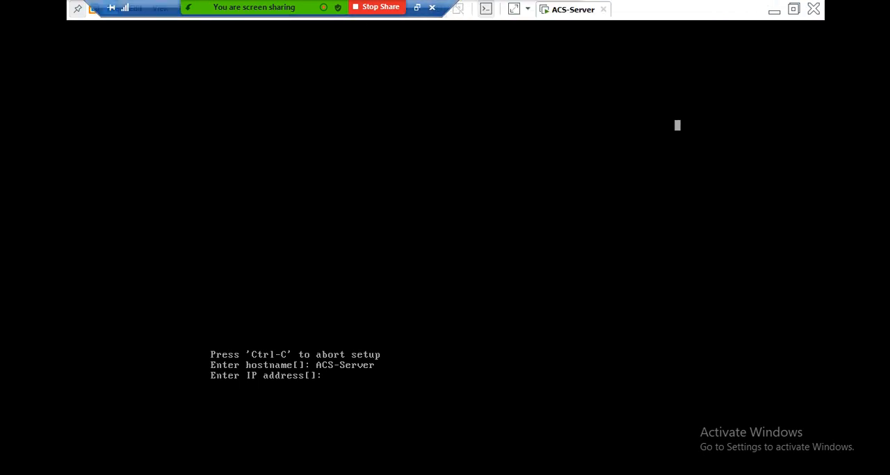
right_click(581, 11)
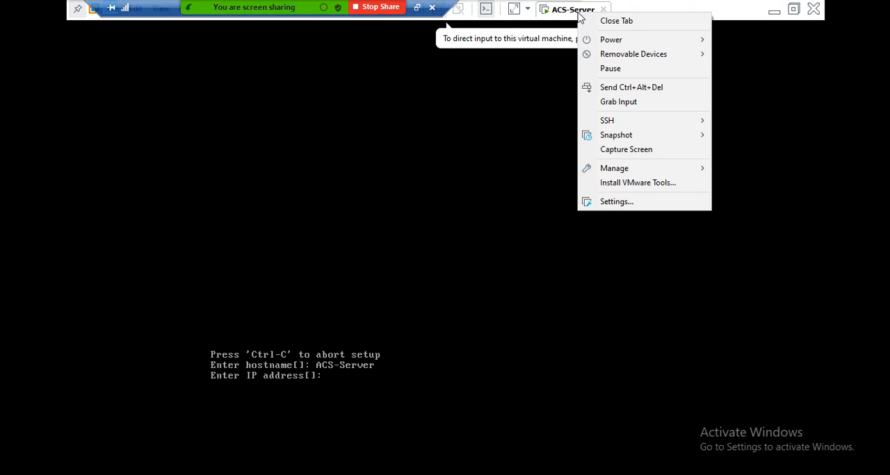
click(615, 202)
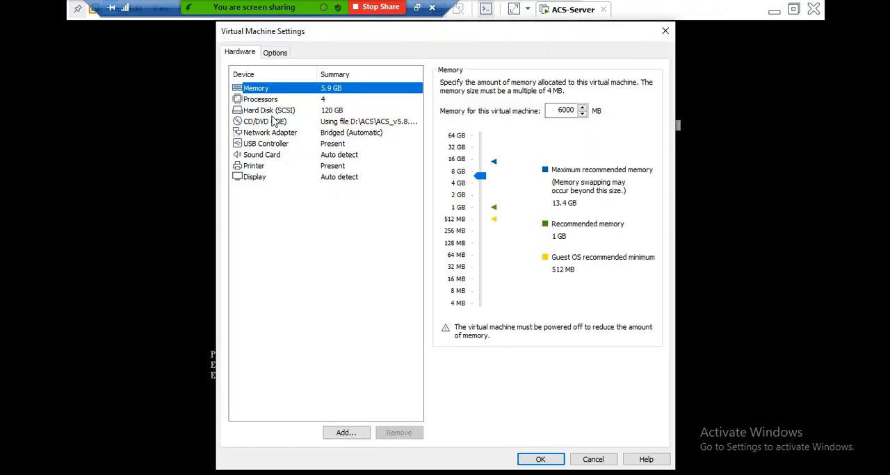
click(273, 121)
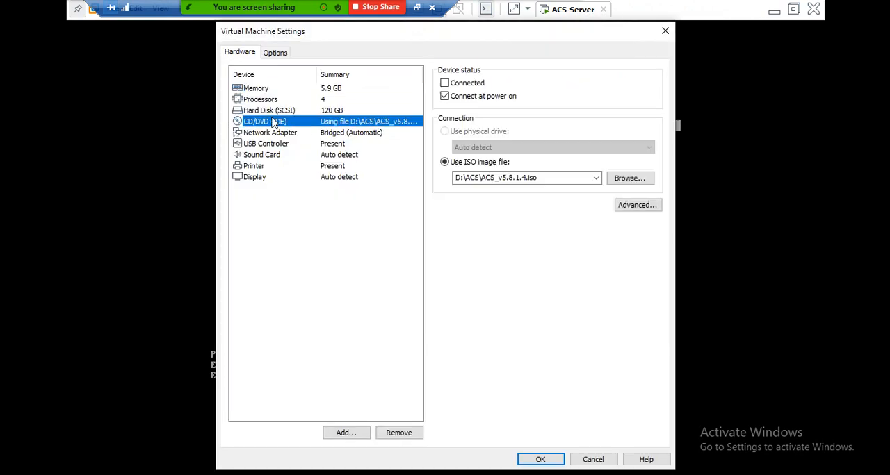
click(276, 133)
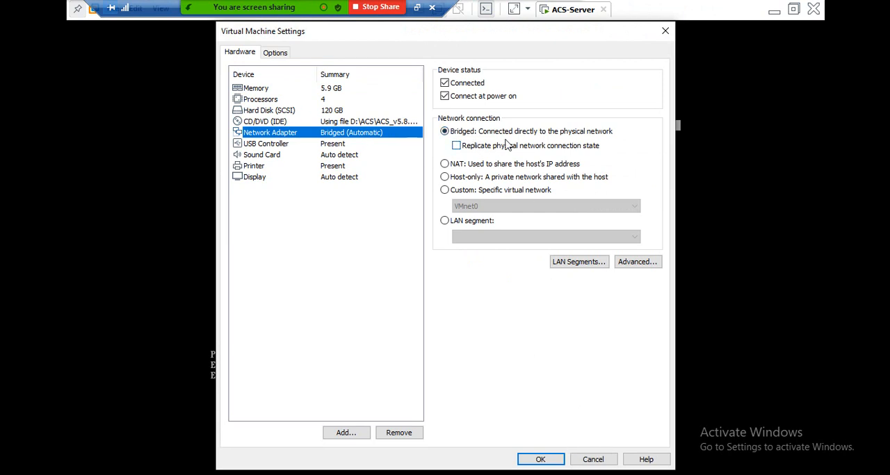
click(543, 463)
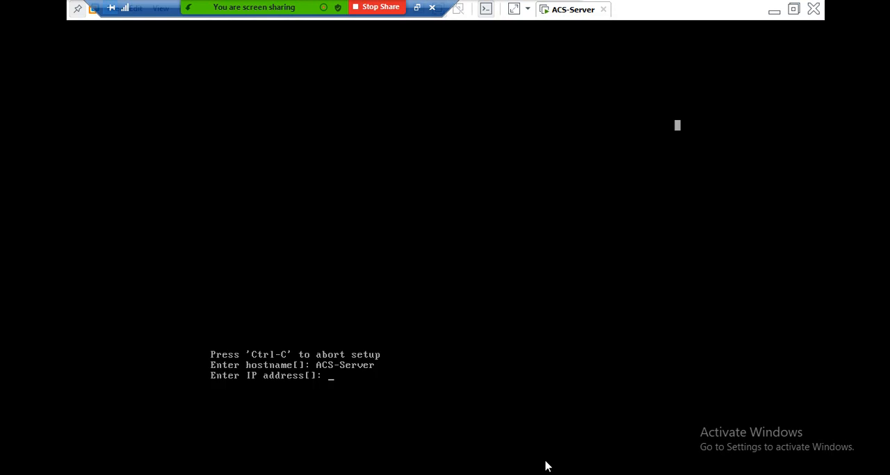
Step: Leave full screen, minimize VMware Workstation and open the host Ethernet adapter's status using the Network.cmd desktop script
click(790, 10)
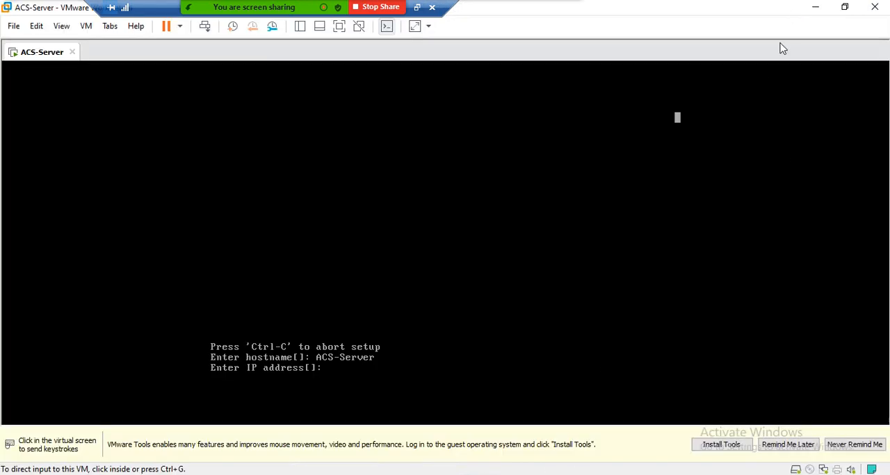
click(814, 7)
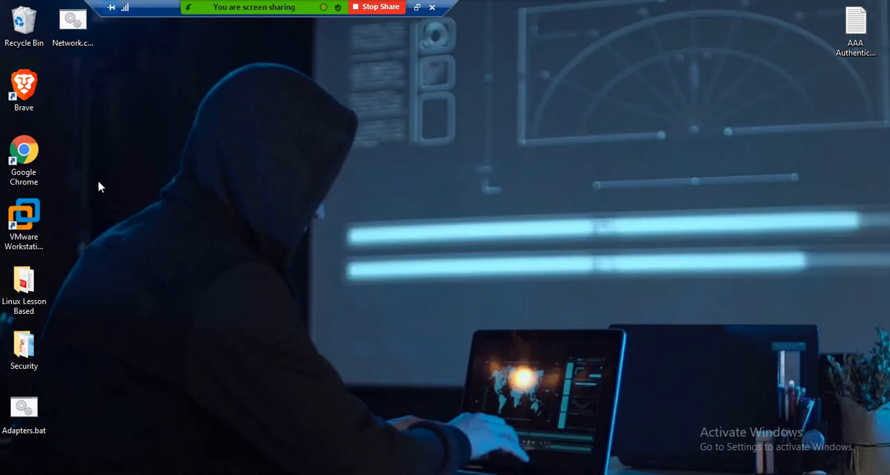
click(69, 30)
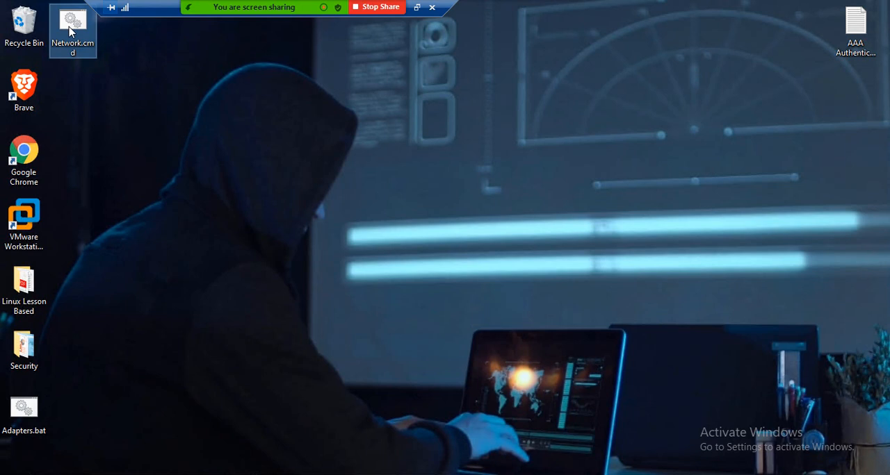
double_click(69, 32)
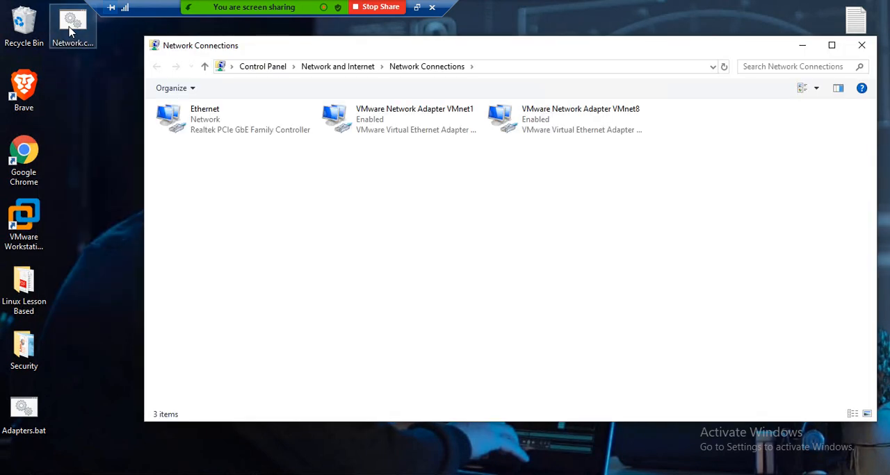
double_click(206, 127)
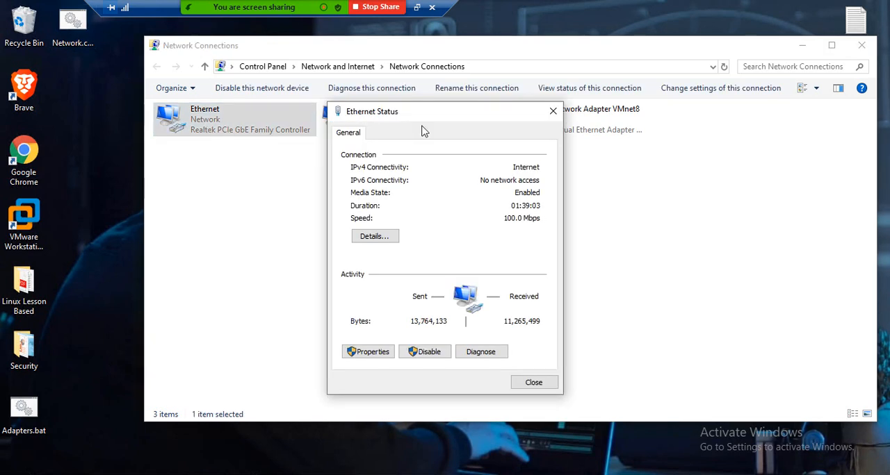
mouse_move(278, 16)
Step: Switch back to VMware Workstation and open the Virtual Network Editor with administrator privileges
key(alt+Tab)
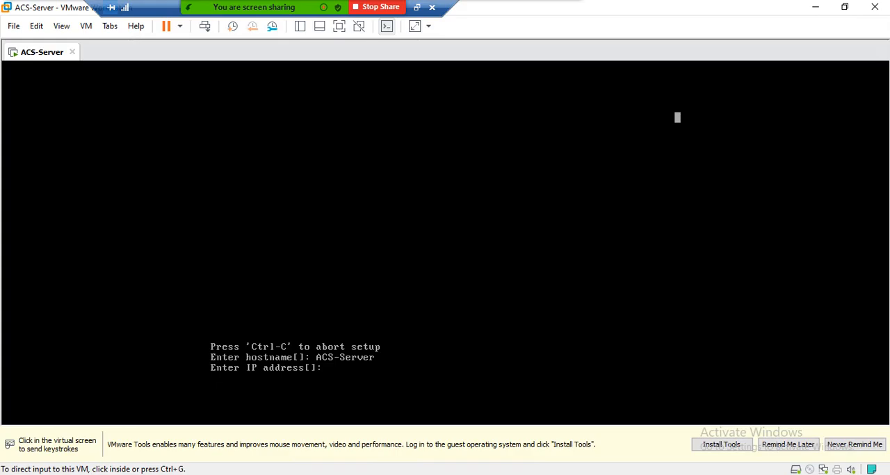
click(38, 26)
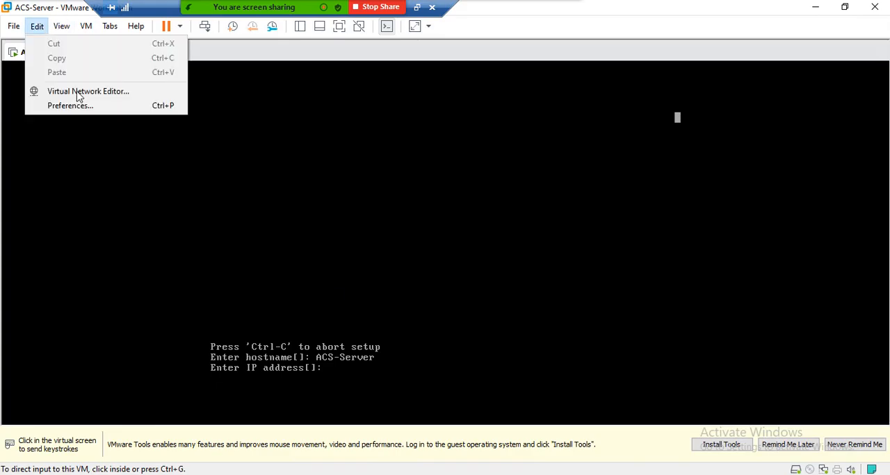
click(79, 94)
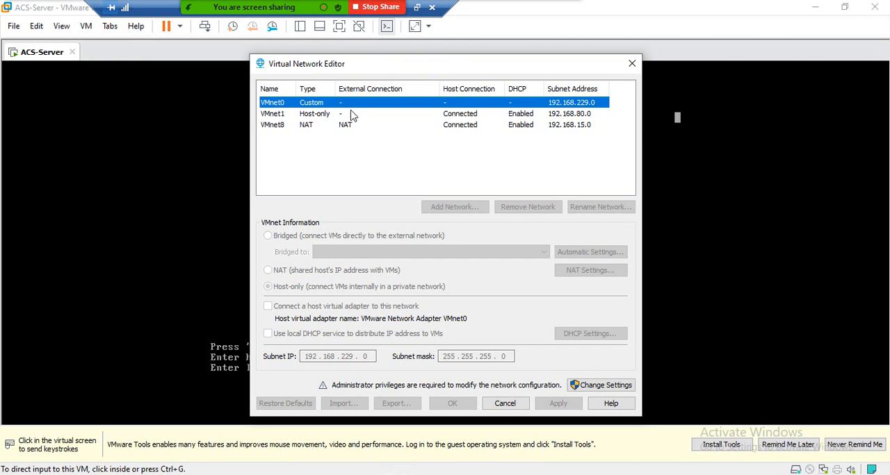
click(310, 128)
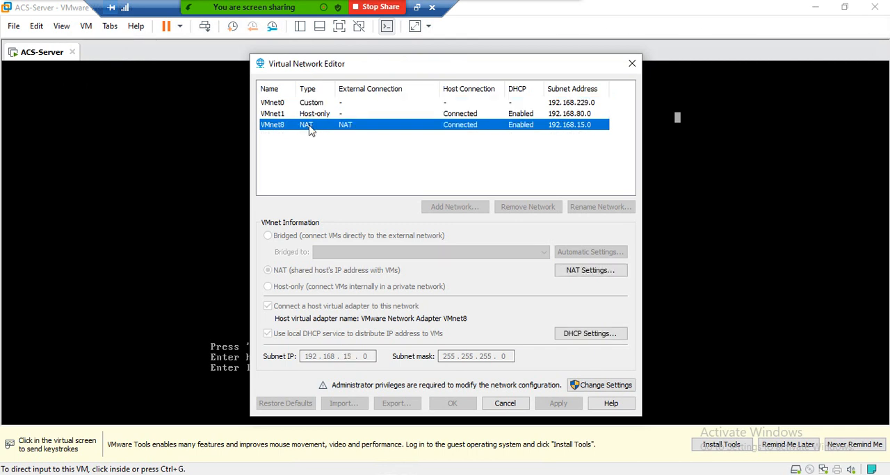
click(597, 386)
click(378, 333)
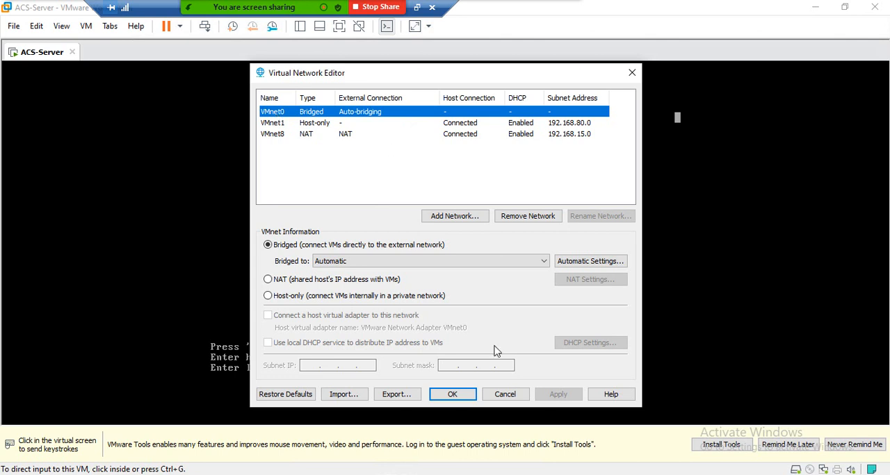
Step: Review the host Ethernet adapter's connection details in Network Connections and close its windows
click(495, 474)
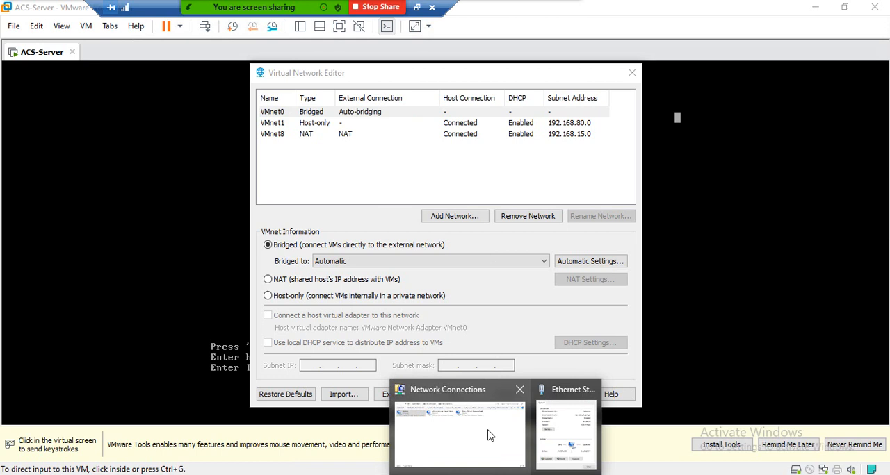
click(565, 432)
click(554, 112)
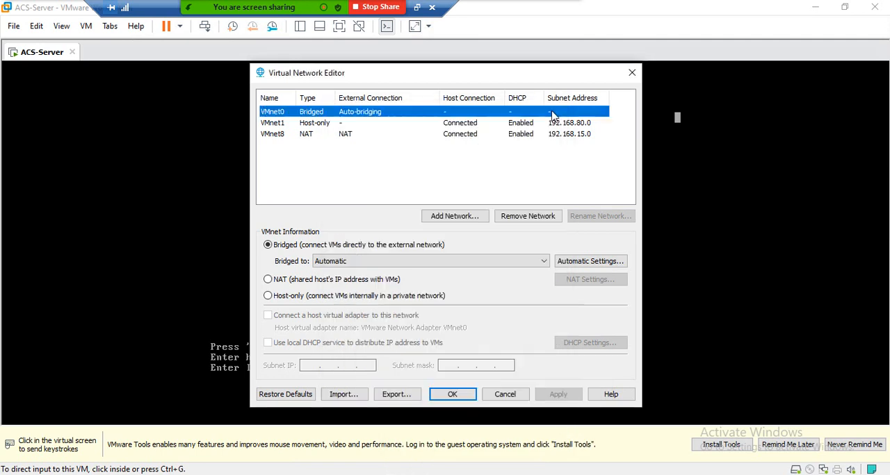
click(494, 471)
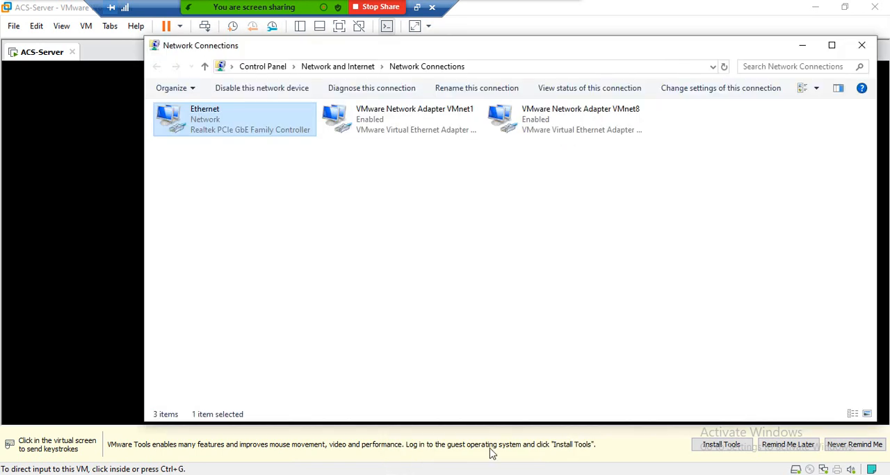
double_click(213, 132)
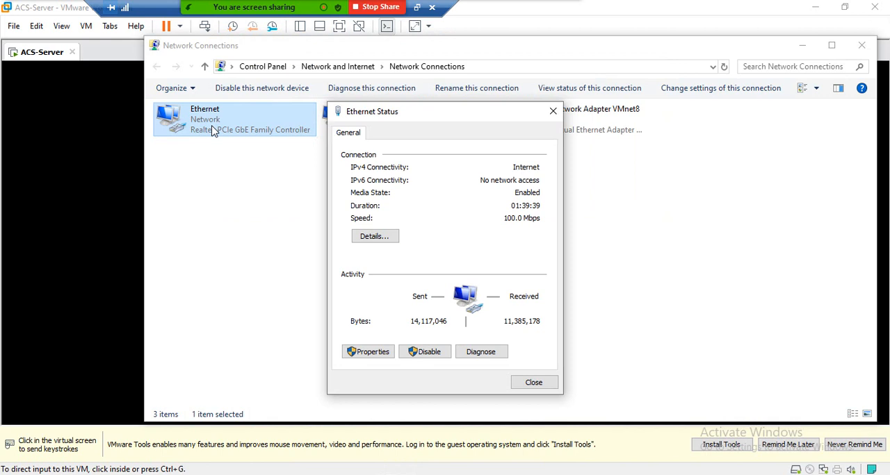
click(380, 238)
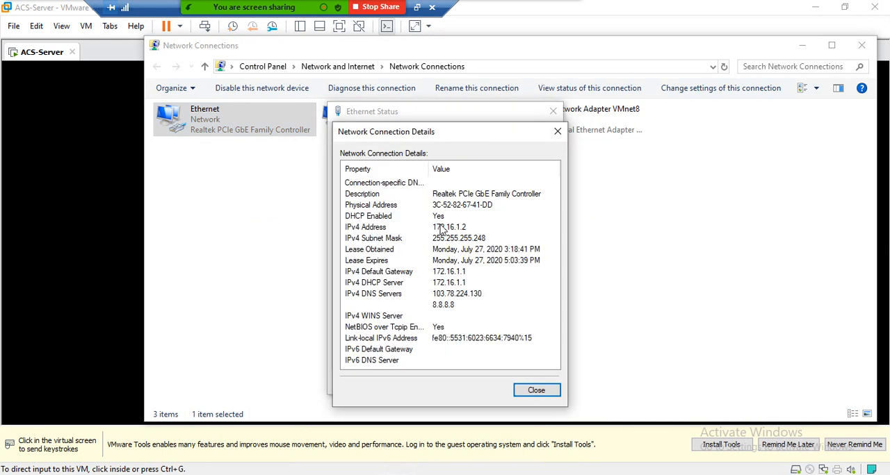
click(556, 132)
click(553, 112)
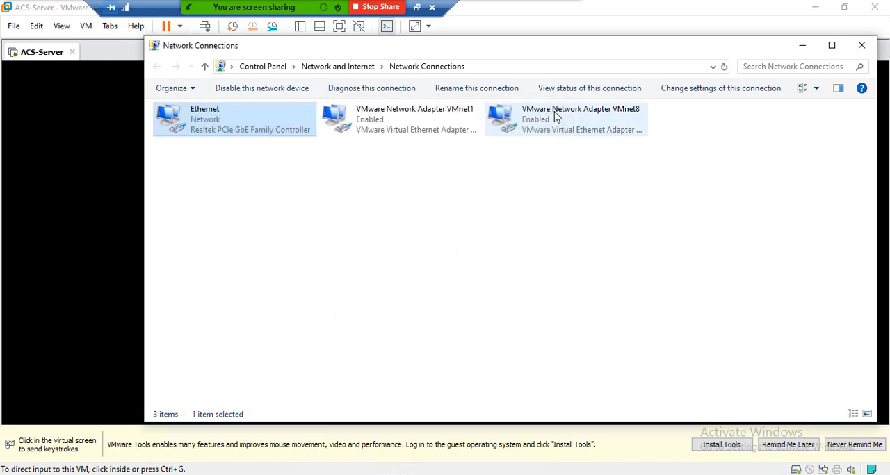
click(862, 47)
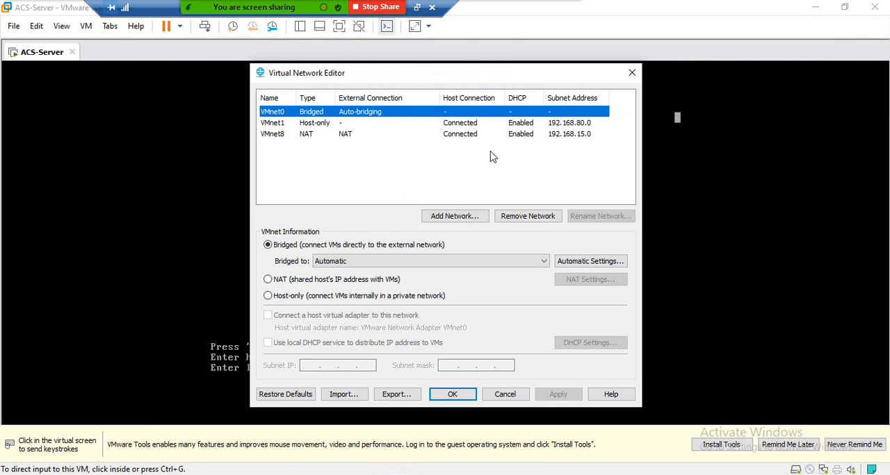
Step: Check which host adapter VMnet0 bridges to automatically and close the Virtual Network Editor
click(587, 264)
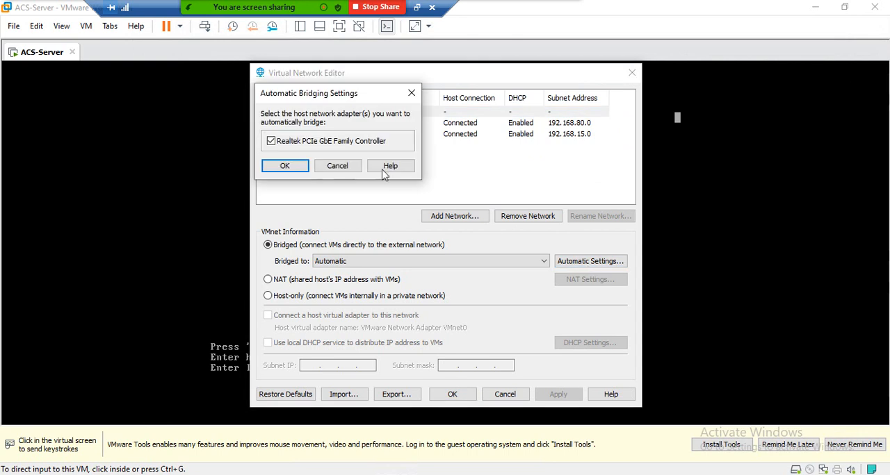
click(411, 93)
click(315, 115)
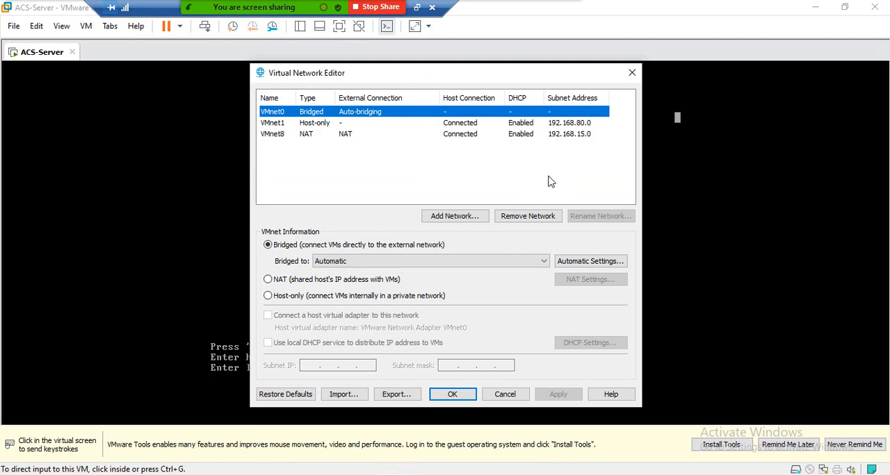
click(631, 73)
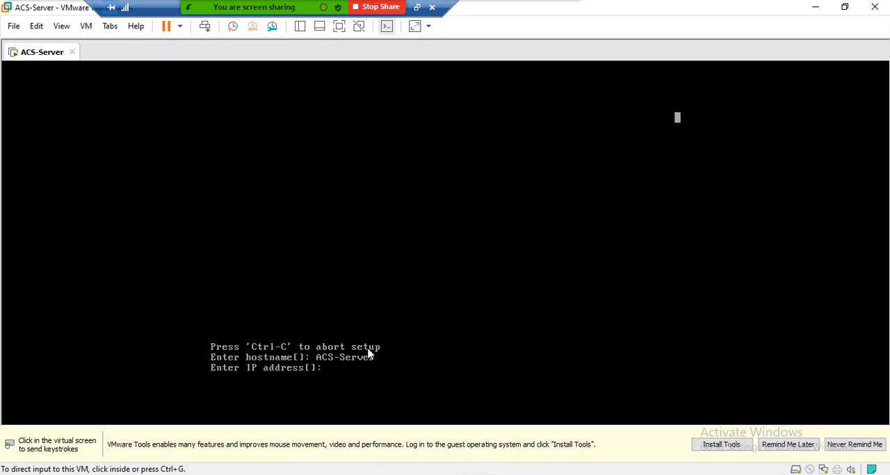
Step: Set the appliance's IP address to 172.16.1.100 in the console setup
click(361, 387)
key(End)
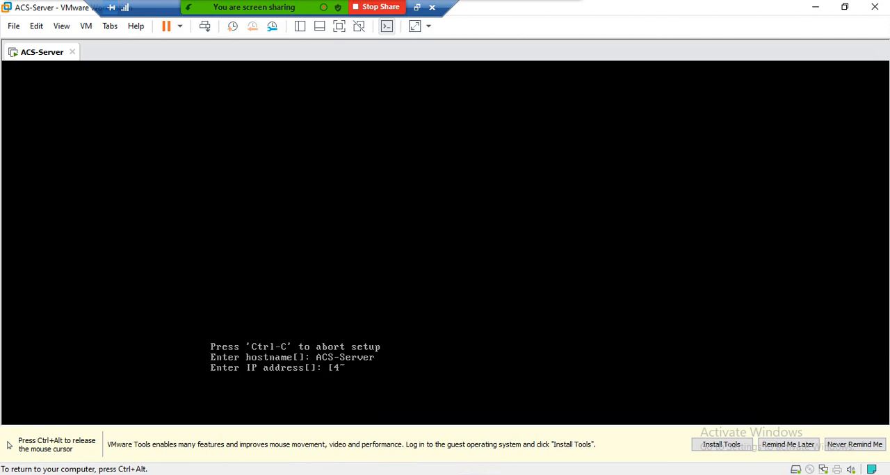
key(BackSpace)
key(BackSpace)
text(172.16.1.100)
key(Return)
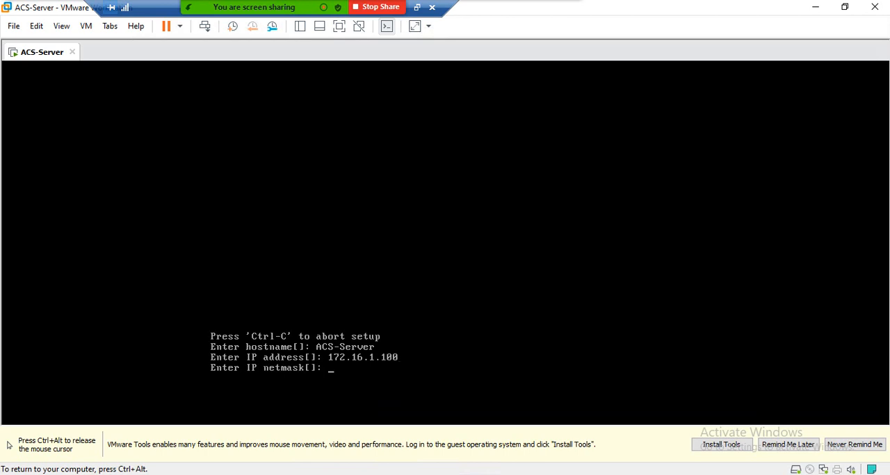
Step: Set the IP netmask to 255.255.255.0 and release input from the virtual machine
text(255.255.255.0)
key(Return)
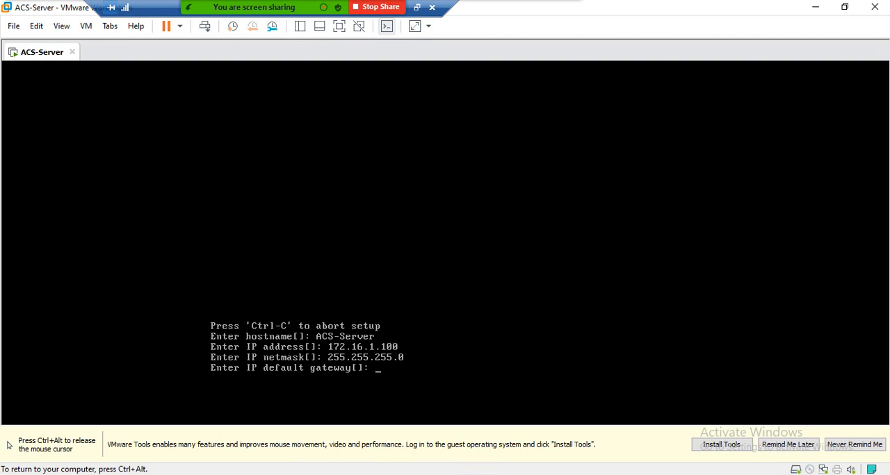
key(ctrl+alt)
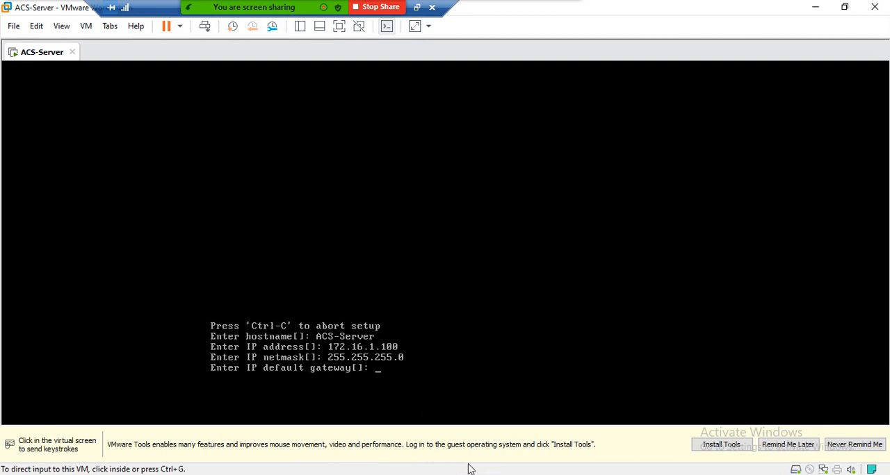
Step: Check the host Ethernet adapter's connection details in Network Connections for its default gateway and close its windows
click(815, 7)
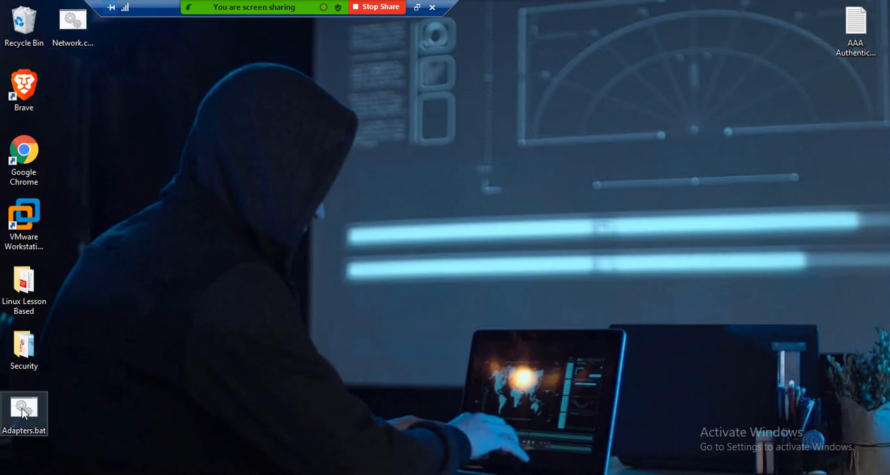
click(75, 22)
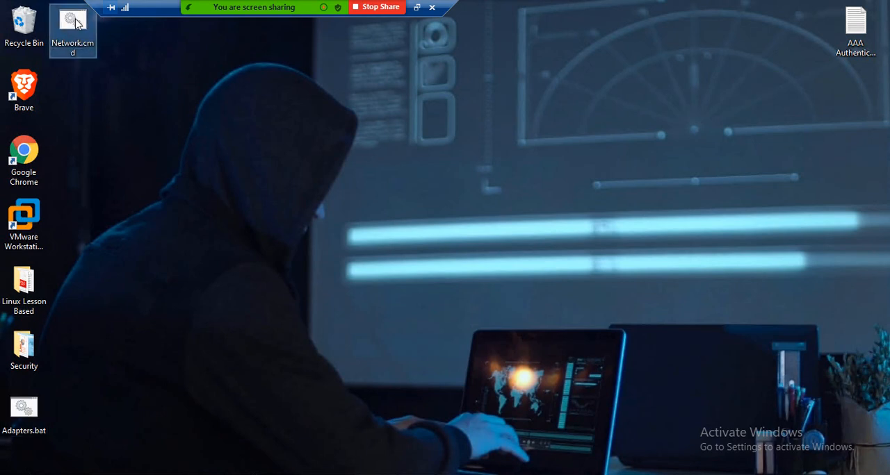
double_click(75, 31)
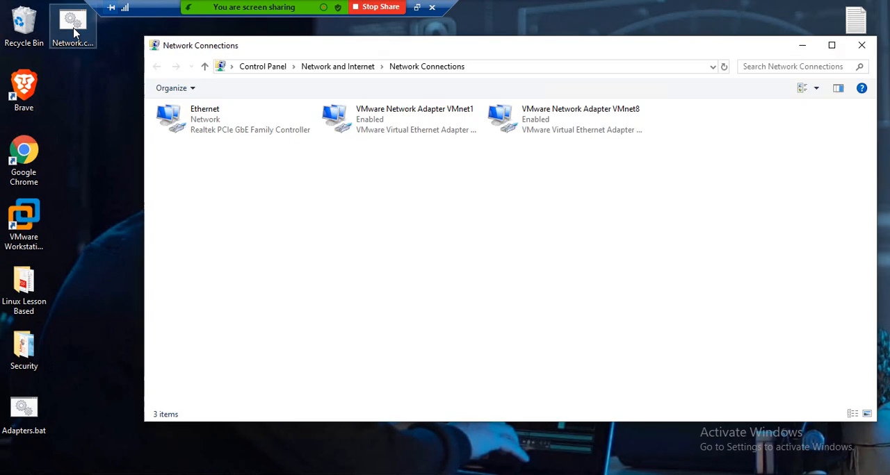
double_click(219, 119)
click(376, 237)
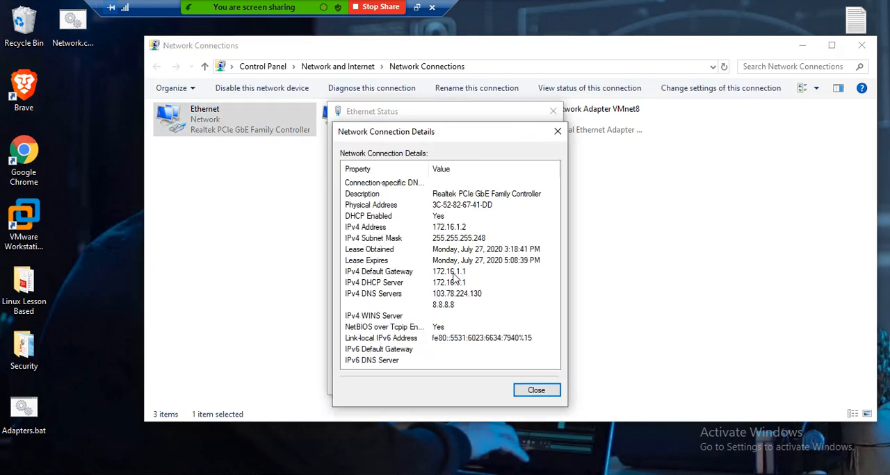
click(558, 131)
click(552, 111)
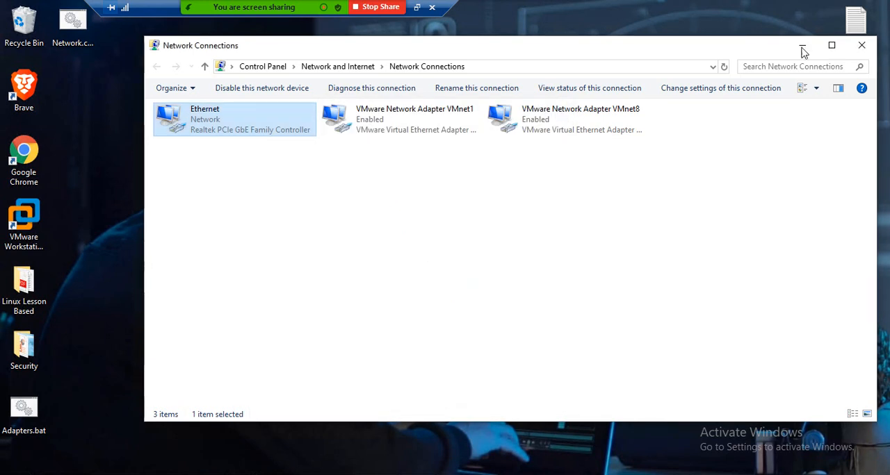
click(861, 46)
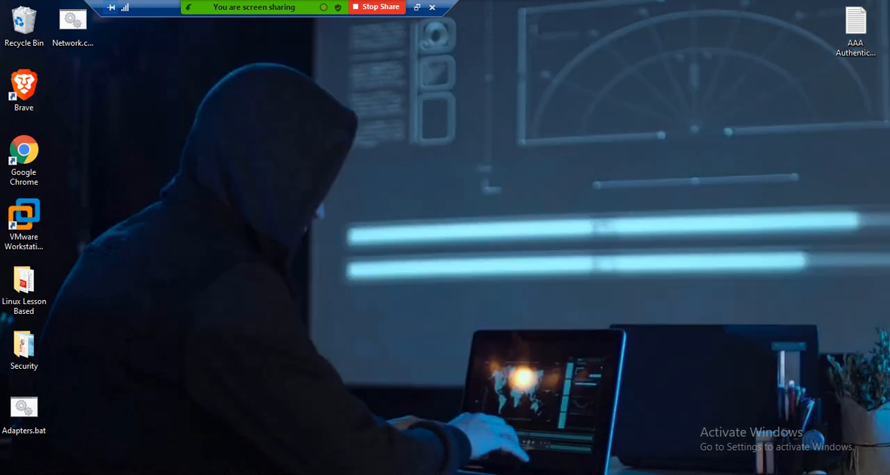
Step: Return to the ACS-Server console setup and set the IP default gateway to 172.16.1.1
key(alt+Tab)
click(398, 380)
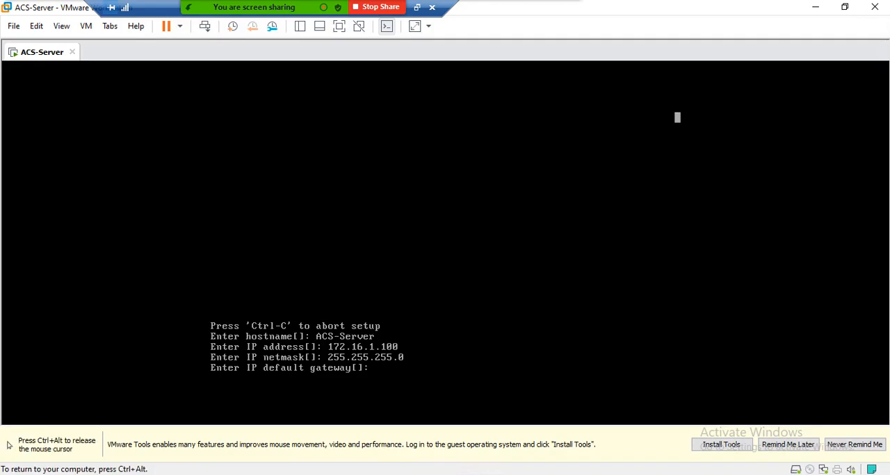
text(172.16.1.1)
key(Return)
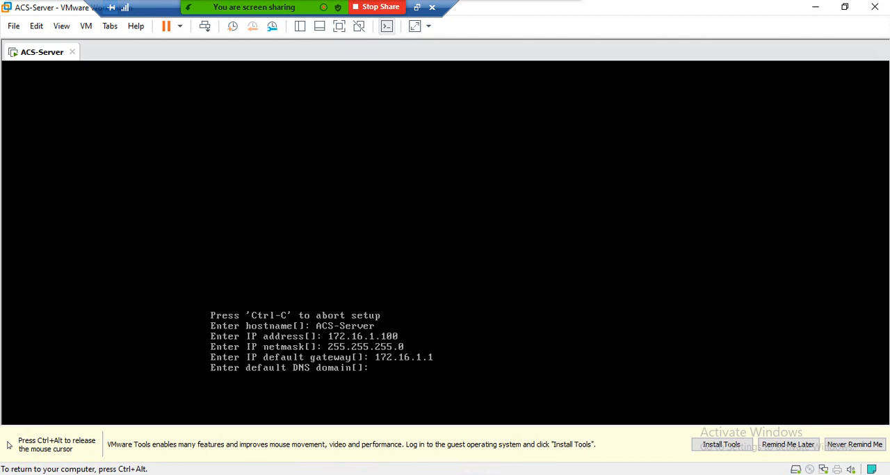
Step: Set the appliance's default DNS domain to acs.local
text(acs)
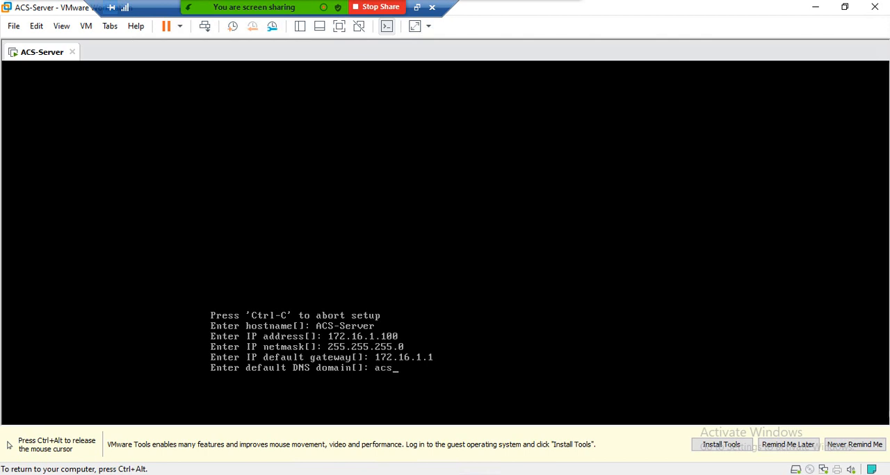
text(.lo)
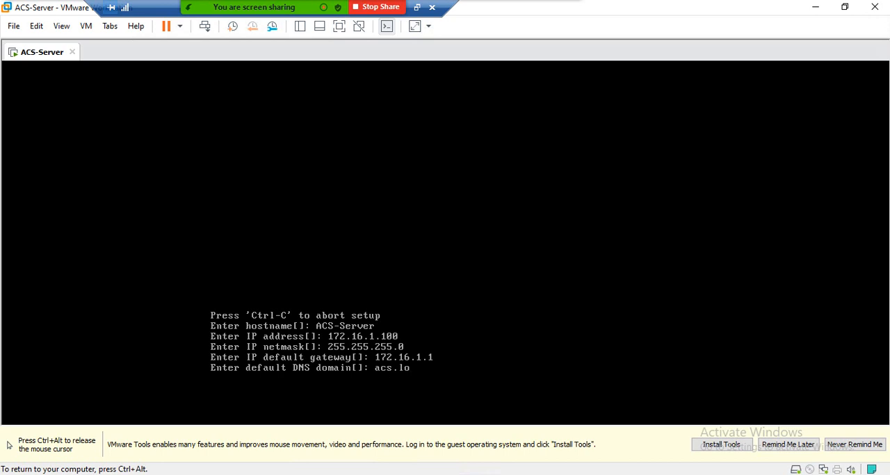
text(cal)
key(Return)
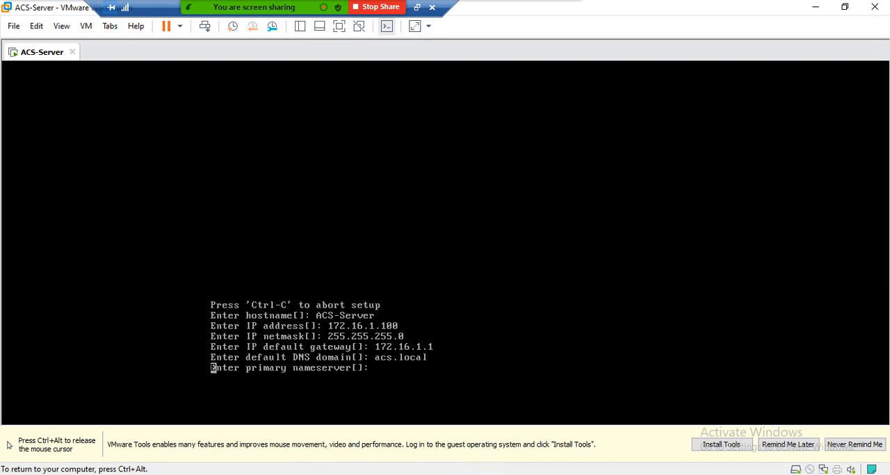
Step: Set the primary nameserver to 172.16.1.1 and decline adding a secondary nameserver
text(172.16.1.1)
key(Return)
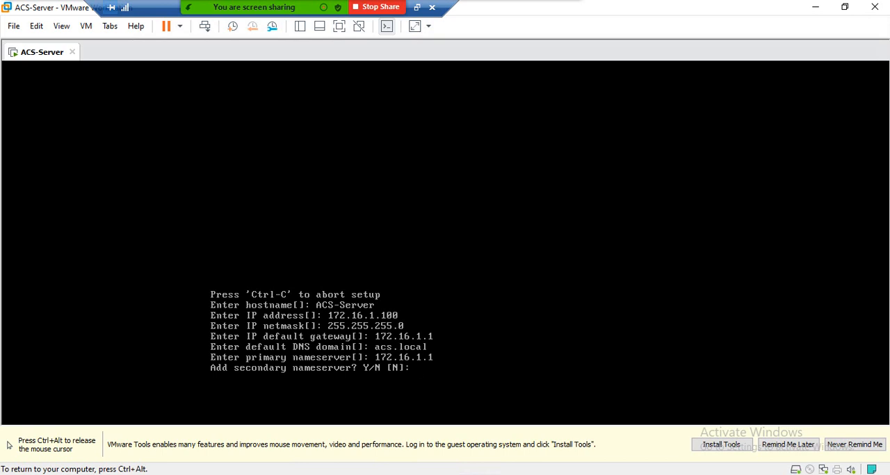
key(Return)
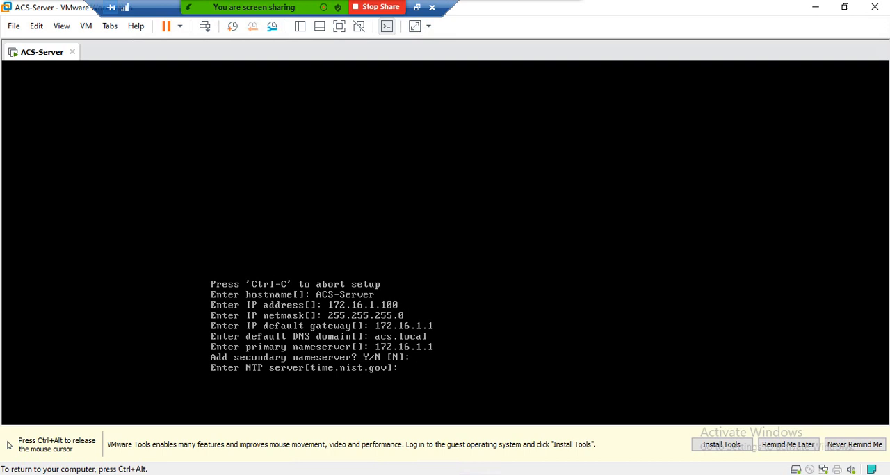
Step: Accept time.nist.gov as the only NTP server and keep UTC as the system timezone
key(Return)
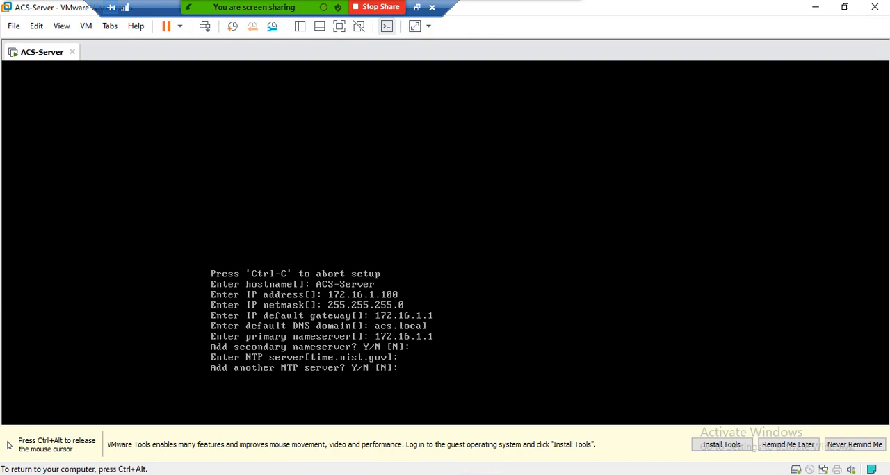
key(Return)
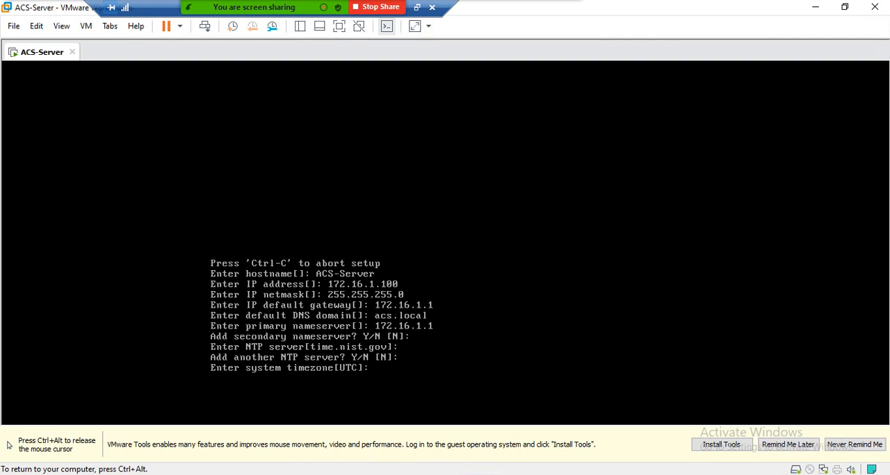
key(Return)
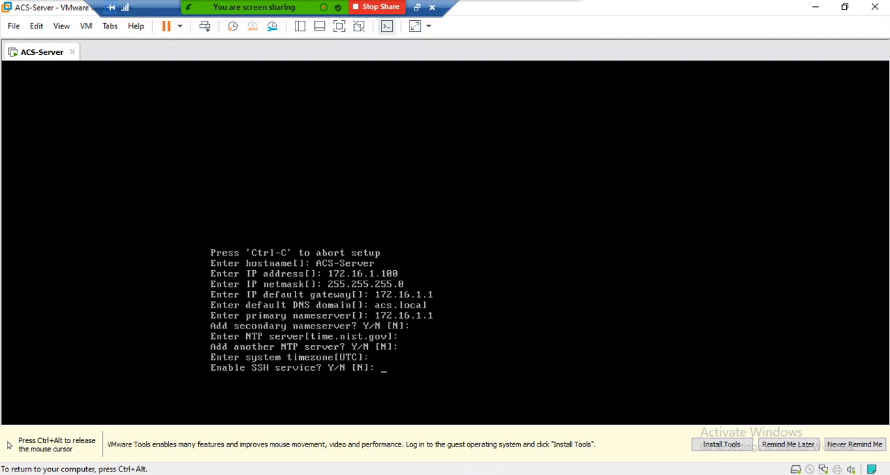
Step: Enable the SSH service and set up the admin account, entering and confirming its password
text(y)
key(Return)
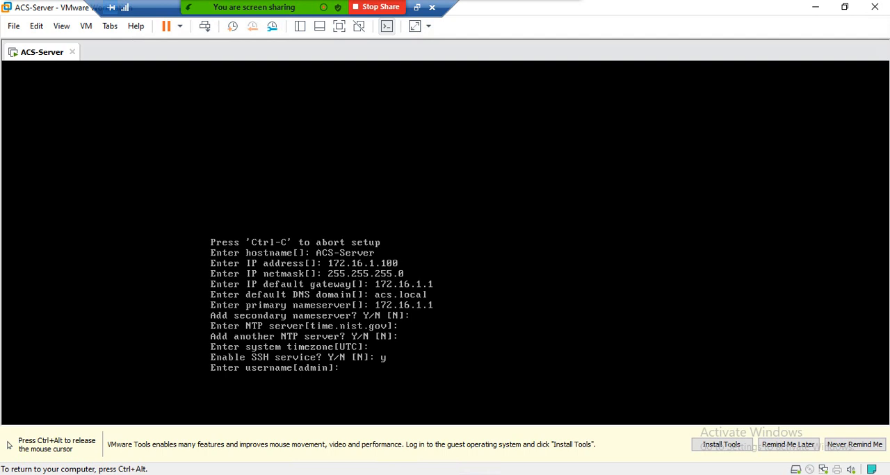
text(admin)
key(Return)
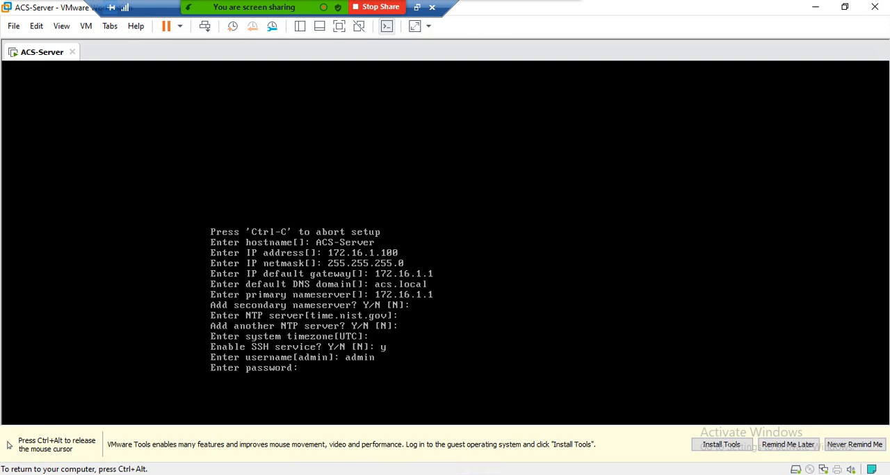
key(Return)
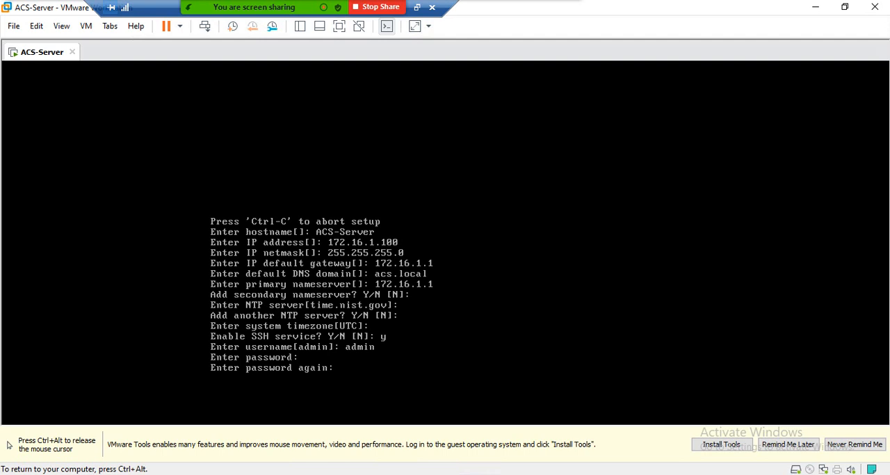
key(Return)
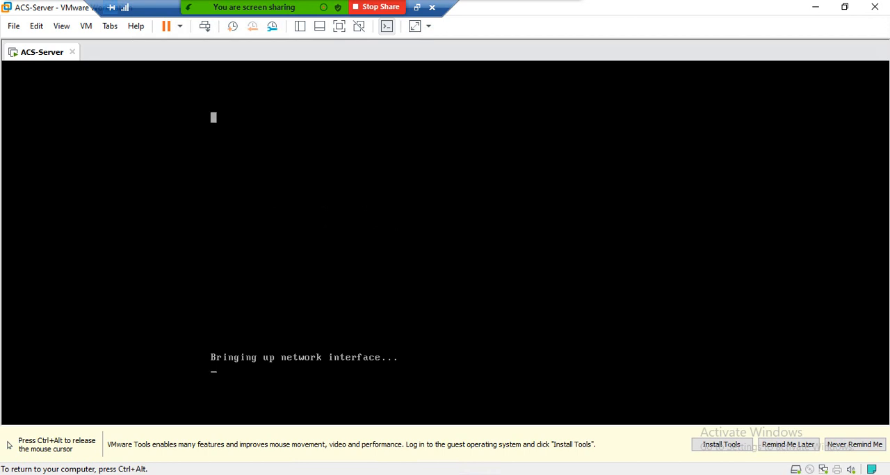
key(ctrl+alt)
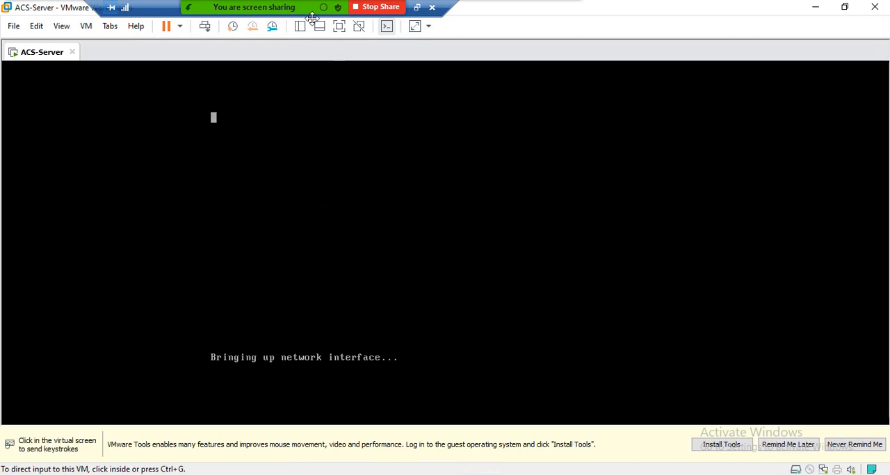
click(139, 9)
click(272, 186)
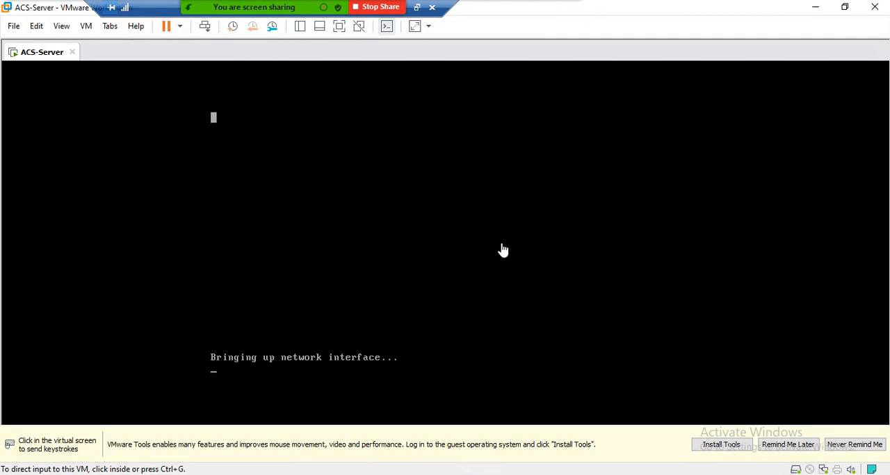
right_click(35, 55)
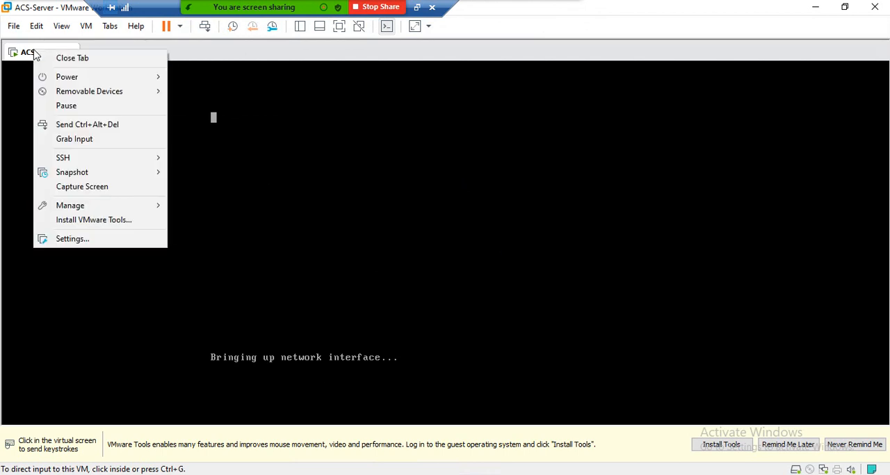
click(89, 238)
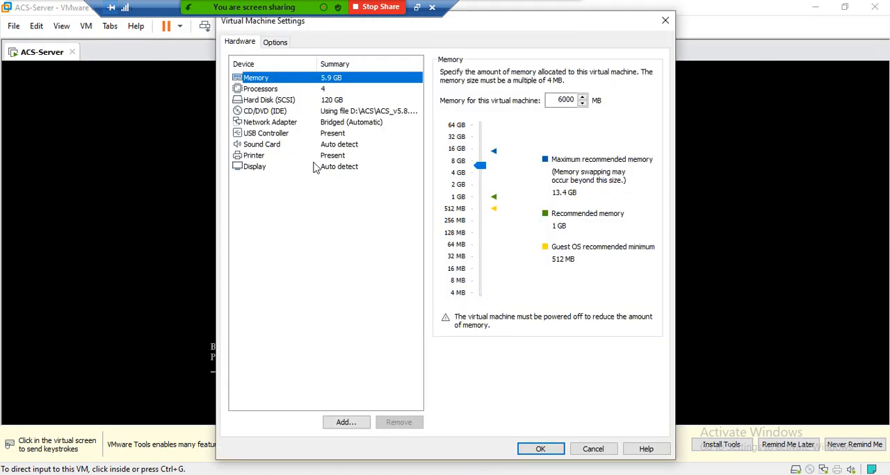
click(277, 123)
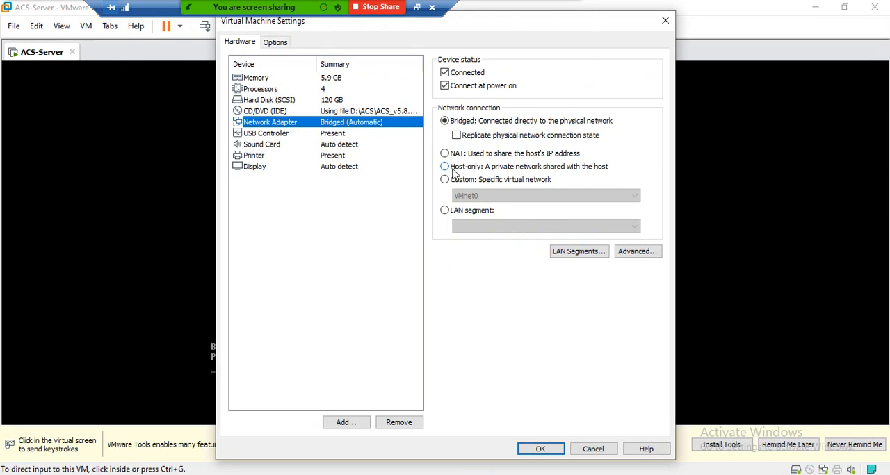
click(450, 169)
click(447, 181)
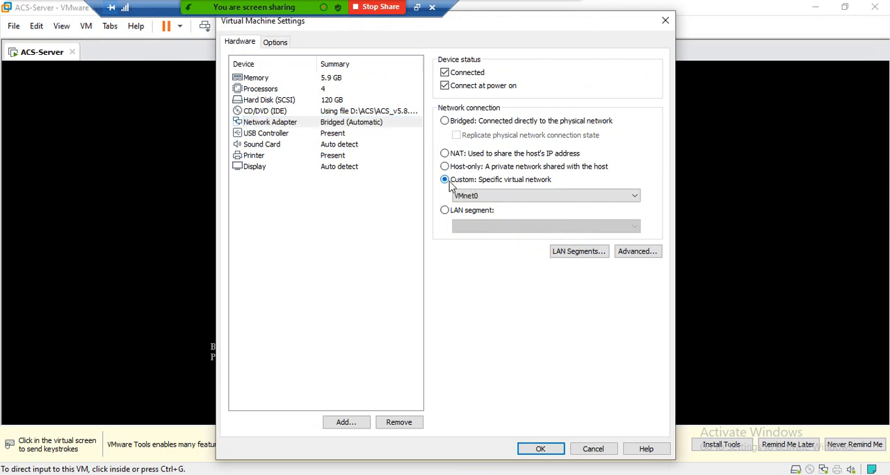
click(463, 197)
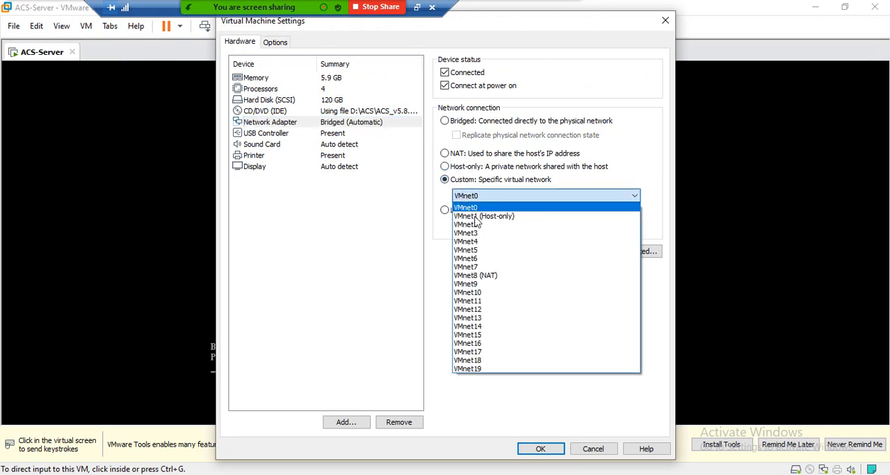
click(472, 226)
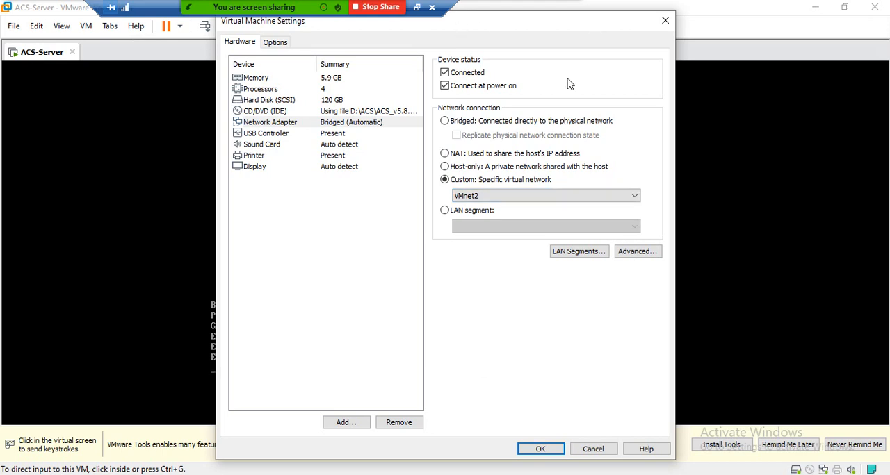
drag(532, 19, 668, 19)
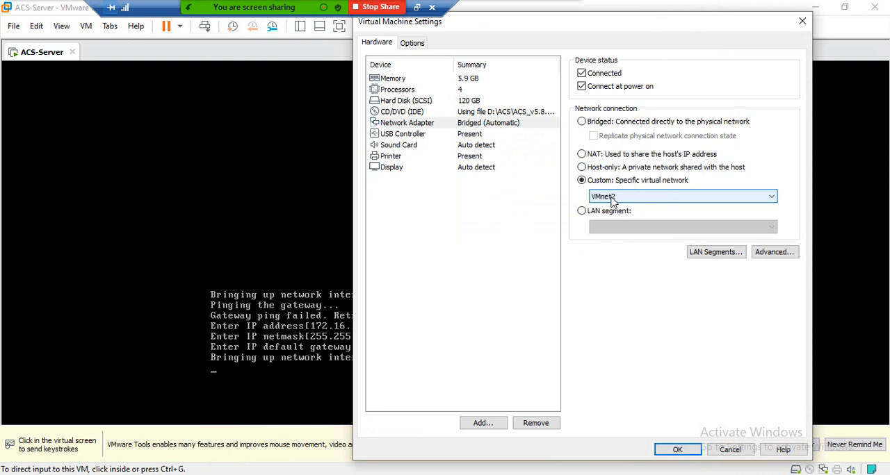
click(803, 22)
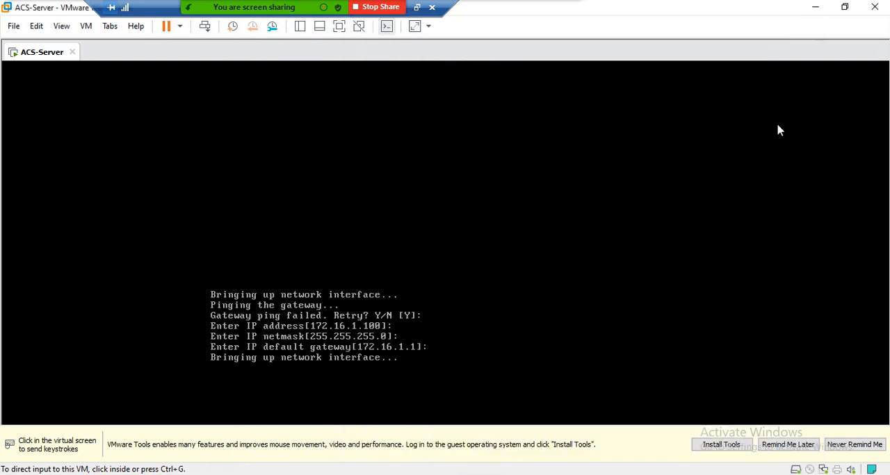
Step: Look over the host's VMware VMnet1 and VMnet8 adapters in Network Connections and return to the ACS-Server console
click(817, 8)
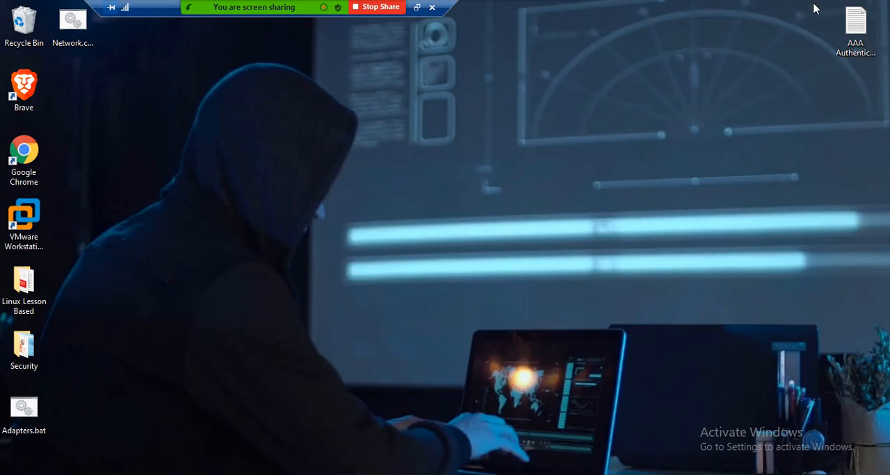
double_click(75, 31)
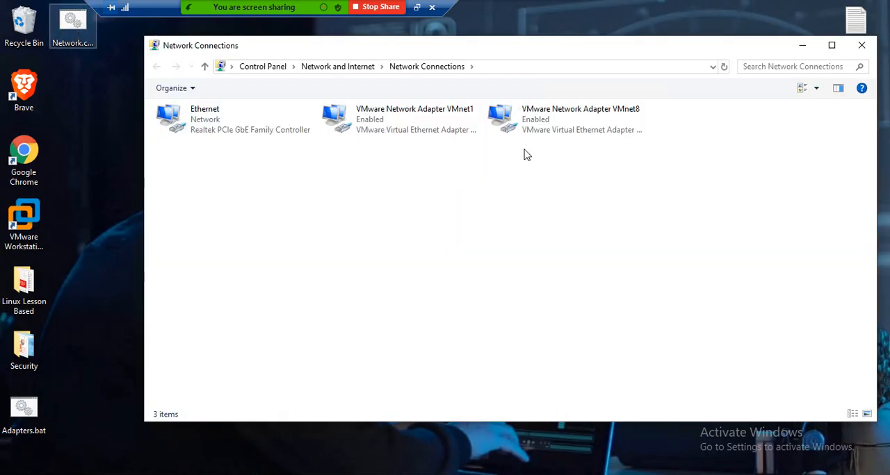
click(577, 127)
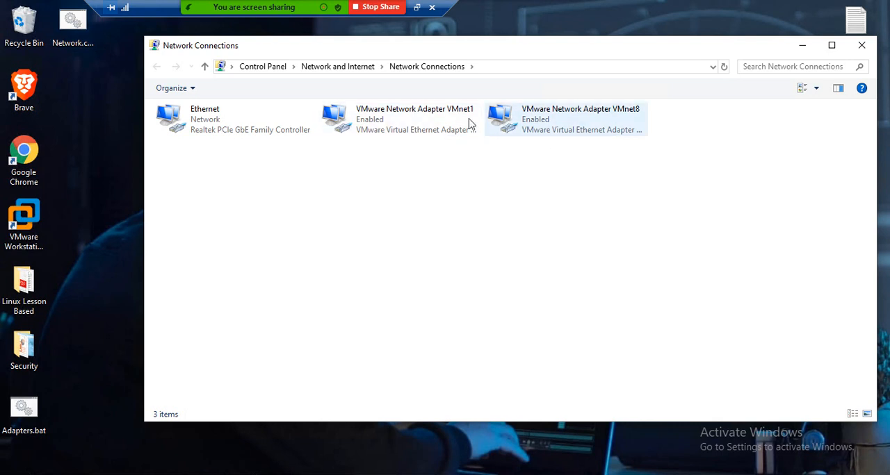
click(433, 137)
click(505, 133)
click(419, 139)
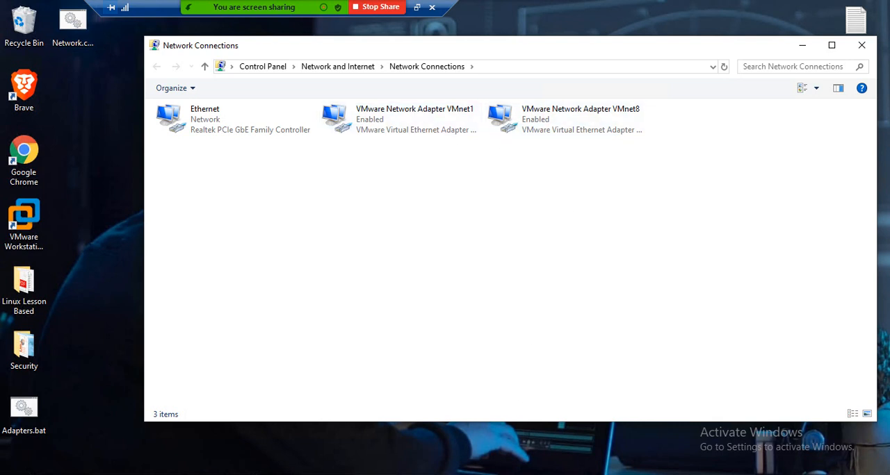
mouse_move(432, 474)
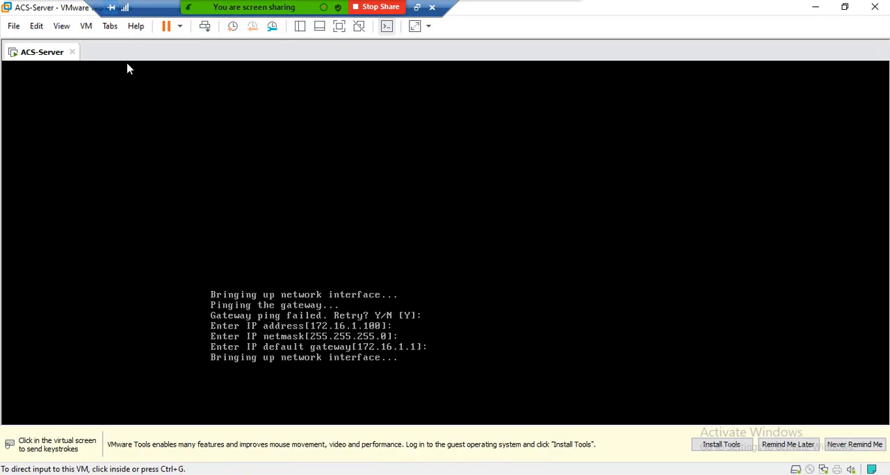
right_click(47, 57)
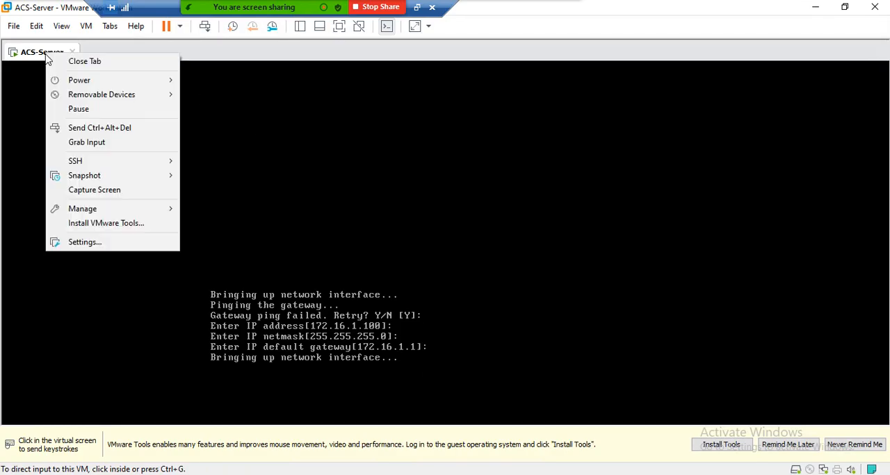
click(88, 242)
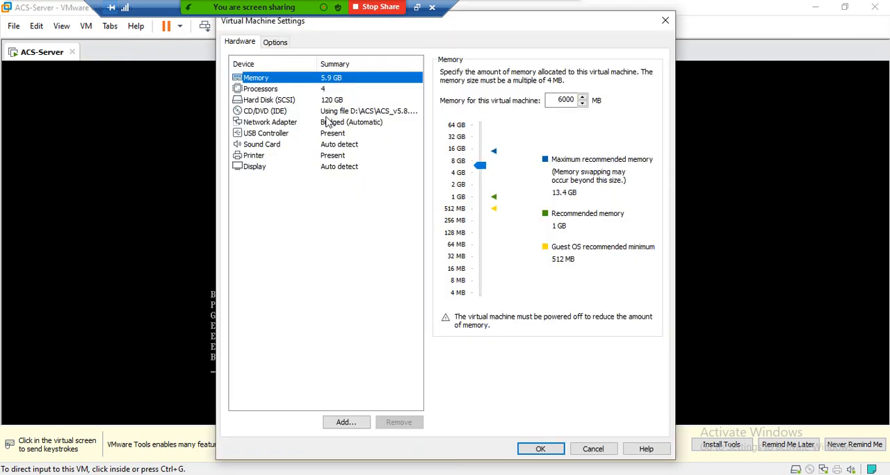
click(328, 123)
click(447, 180)
click(473, 197)
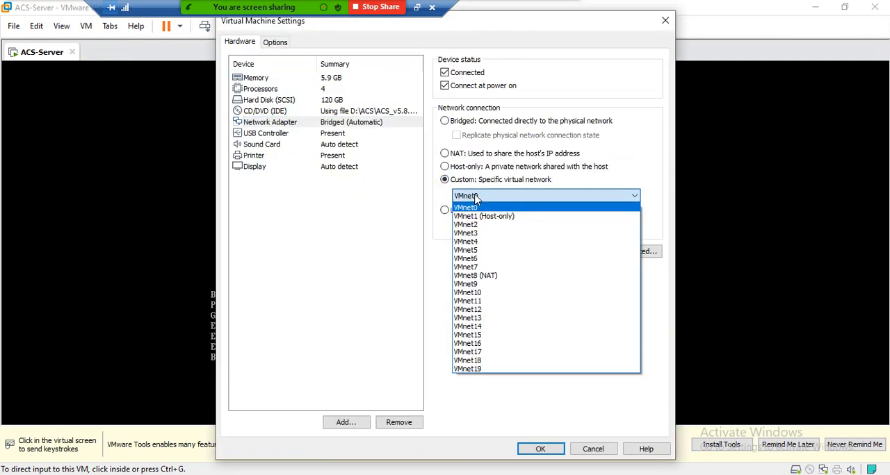
click(478, 218)
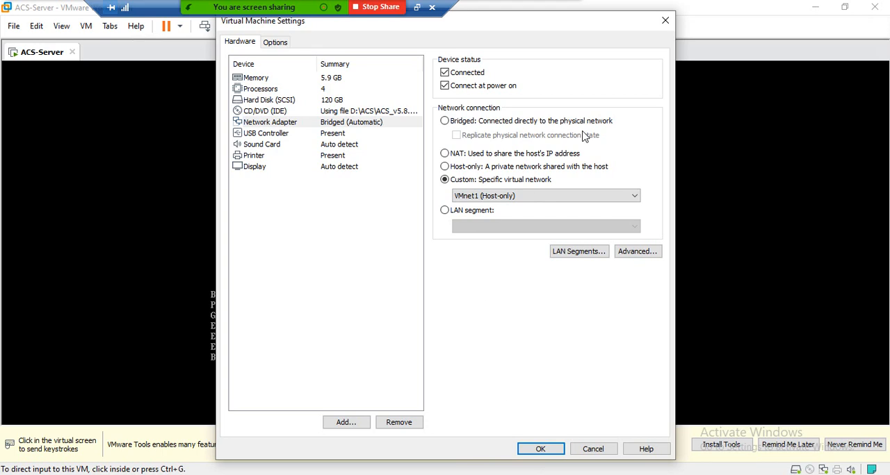
click(665, 21)
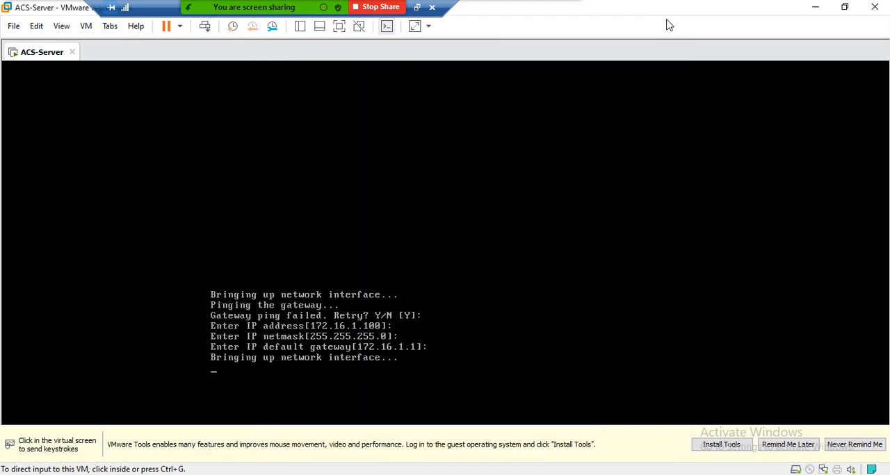
Step: Check the IPv4 address in the connection details of the host's VMware VMnet1 adapter
click(815, 6)
click(392, 120)
double_click(393, 120)
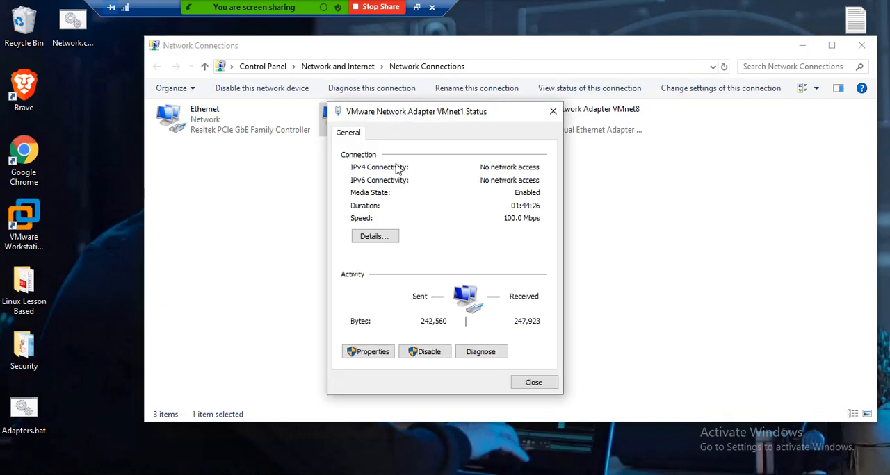
click(375, 236)
click(442, 232)
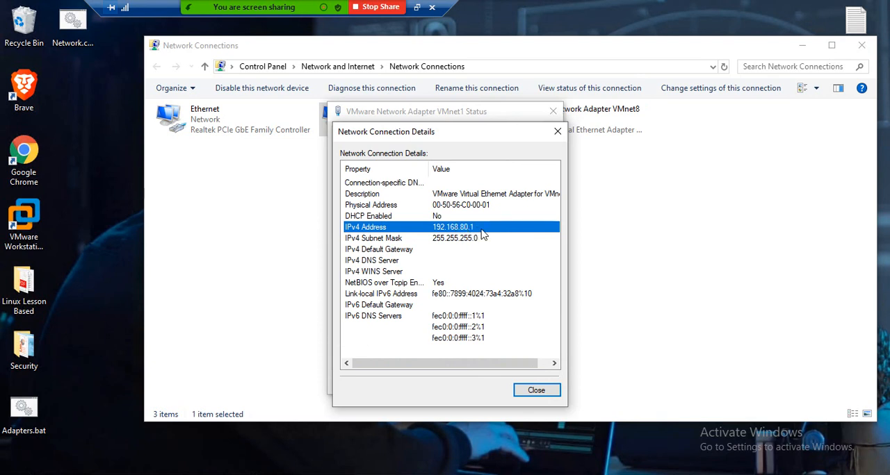
click(557, 132)
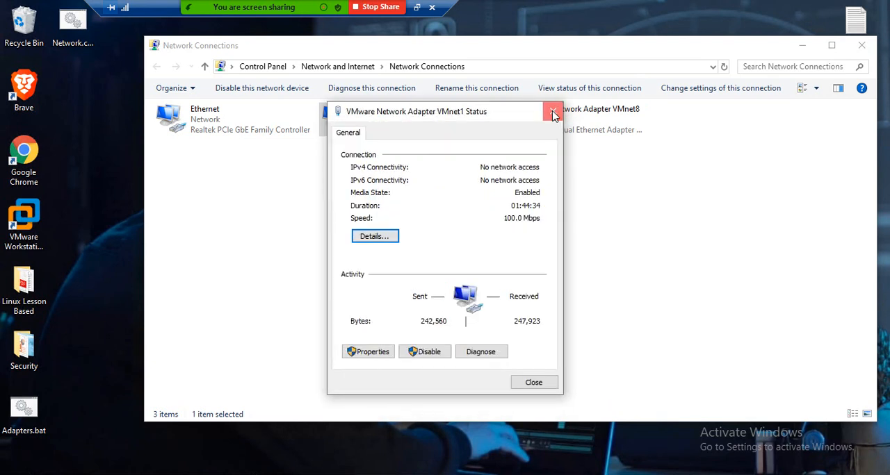
click(553, 111)
Step: Check the IPv4 address in the VMware VMnet8 adapter's connection details, close Network Connections and return to the ACS-Server console
click(579, 120)
double_click(551, 125)
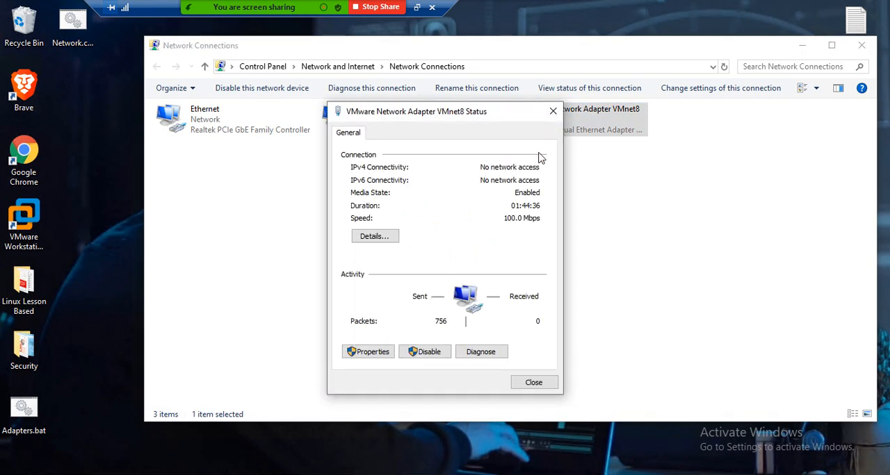
click(363, 238)
click(447, 228)
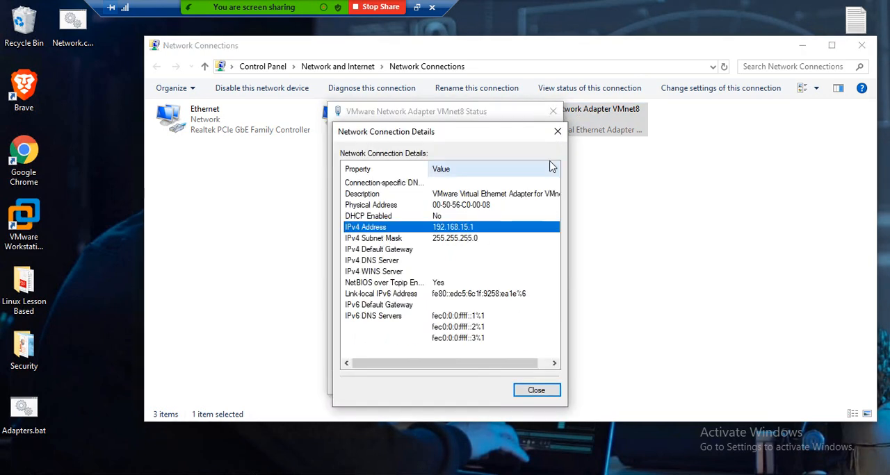
click(557, 132)
click(553, 112)
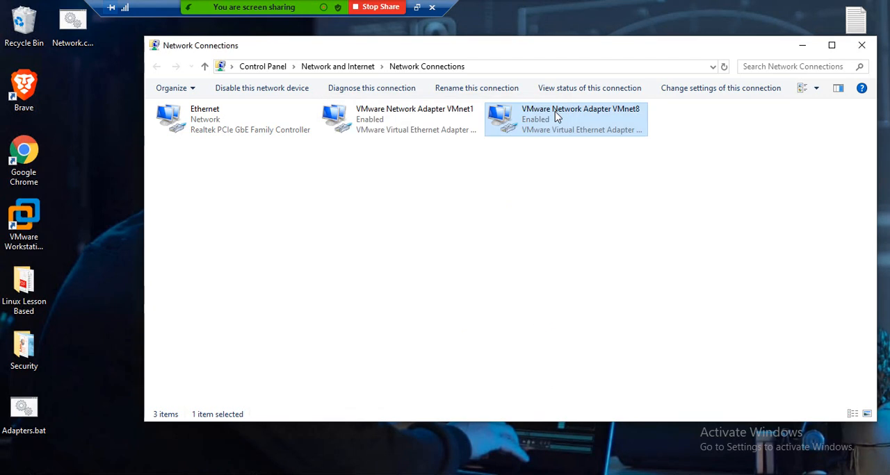
click(401, 119)
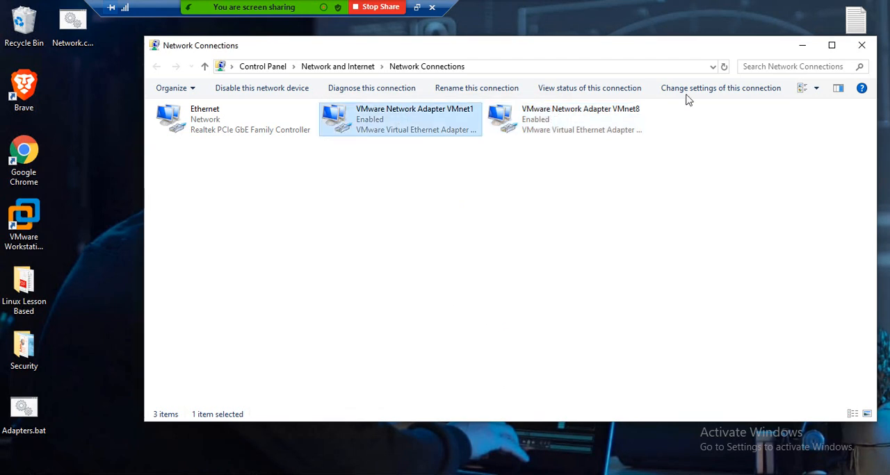
click(860, 45)
click(602, 152)
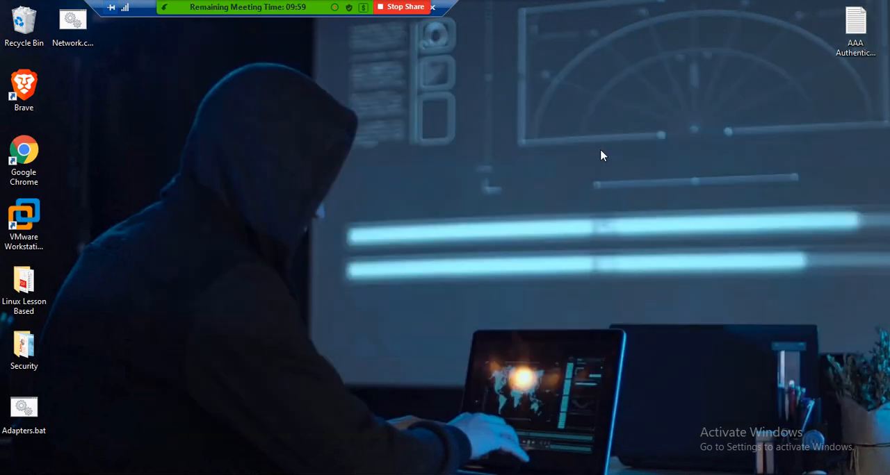
key(alt+Tab)
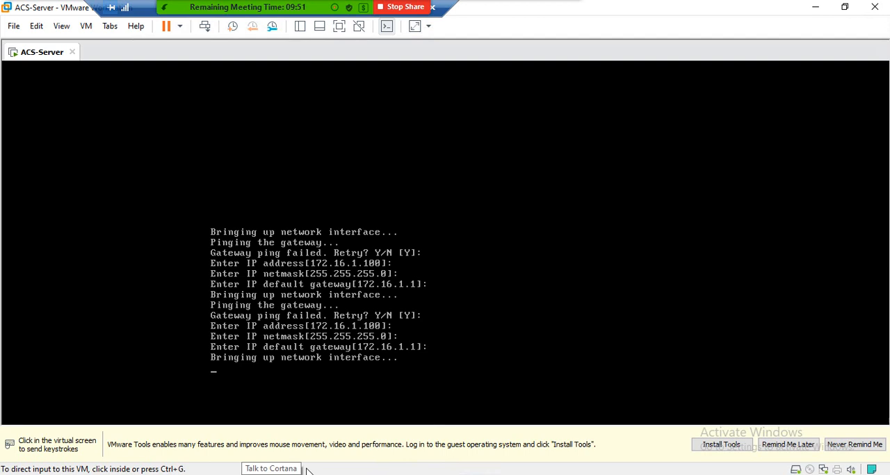
Step: Start a continuous ping to 172.16.1.100 from a Command Prompt and place its window clear of the ACS-Server console text
click(167, 474)
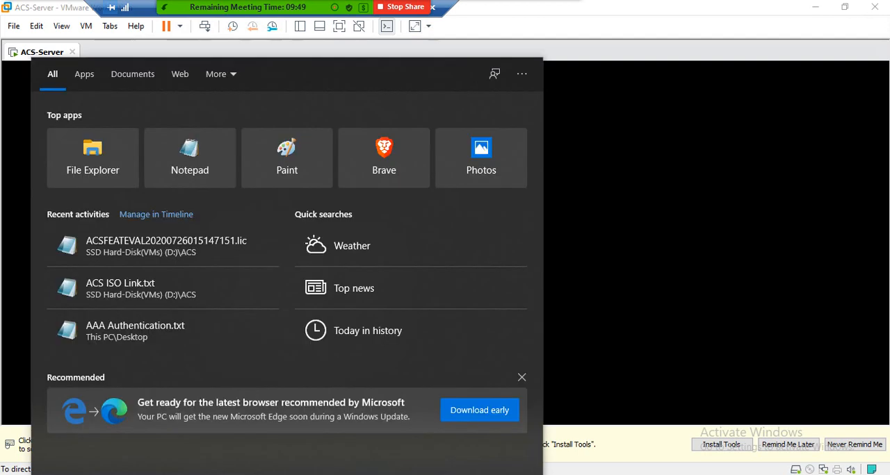
text(cmd)
key(Return)
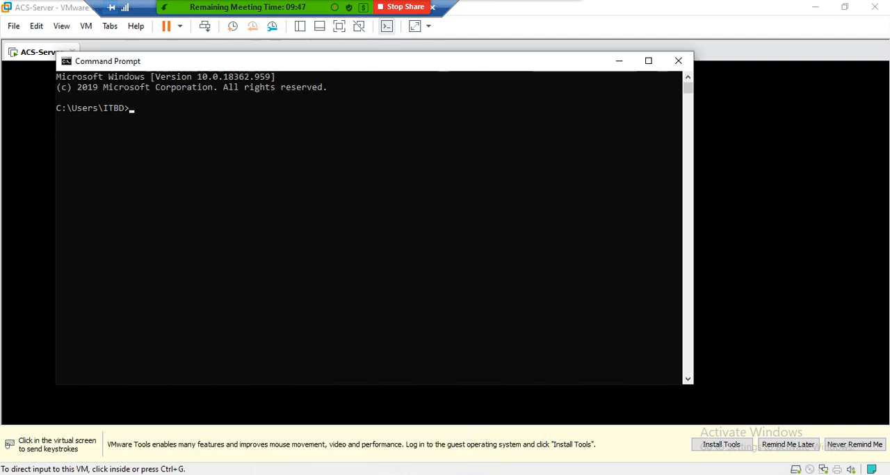
text(ping -t 172.16.1.100)
key(Return)
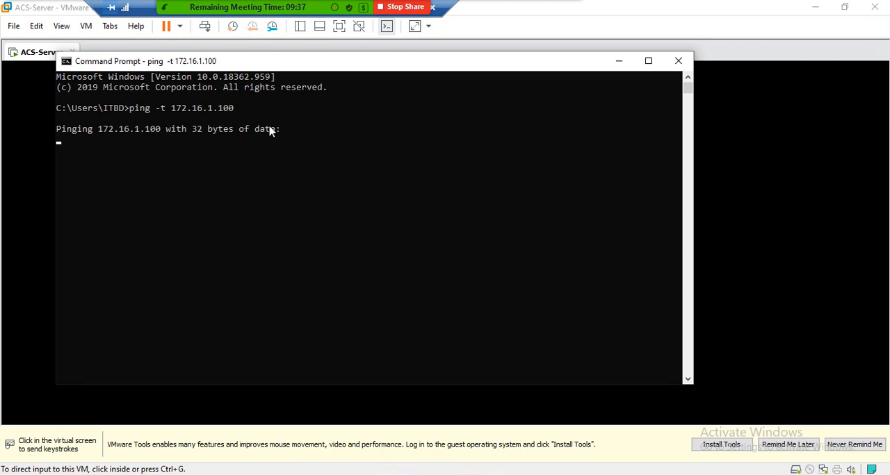
drag(264, 65, 590, 45)
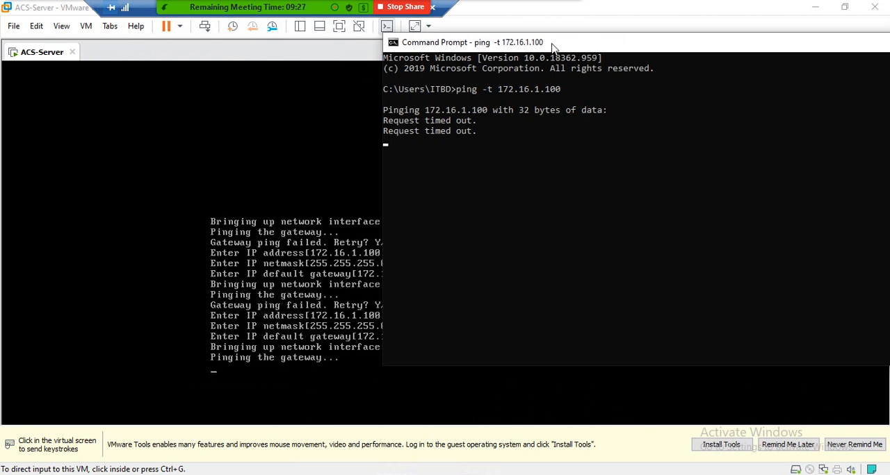
drag(554, 47, 660, 39)
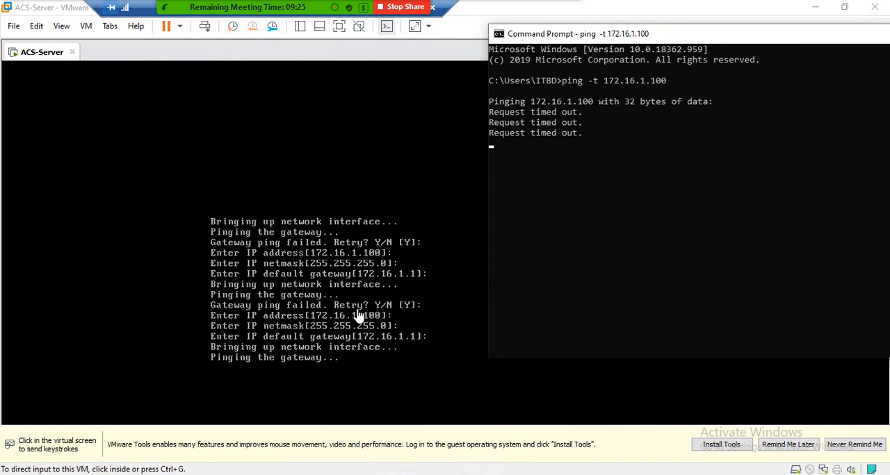
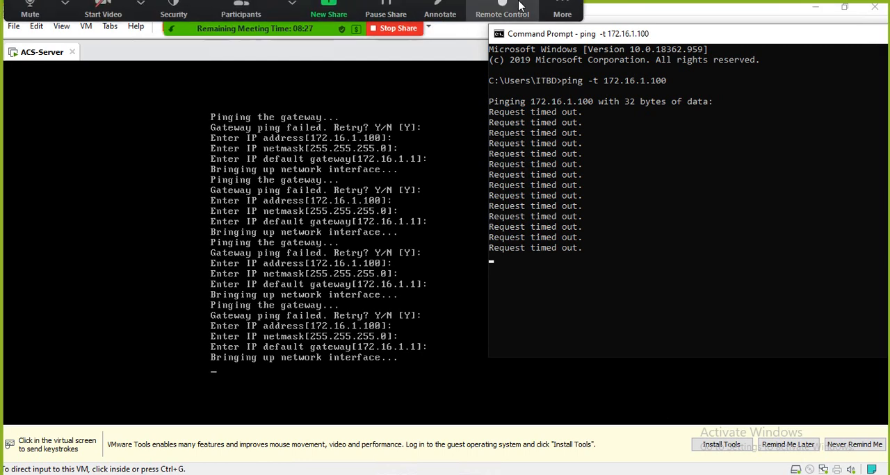
Step: Retry the gateway check in the ACS setup, keeping IP address 172.16.1.100, netmask 255.255.255.0 and default gateway 172.16.1.1
click(562, 18)
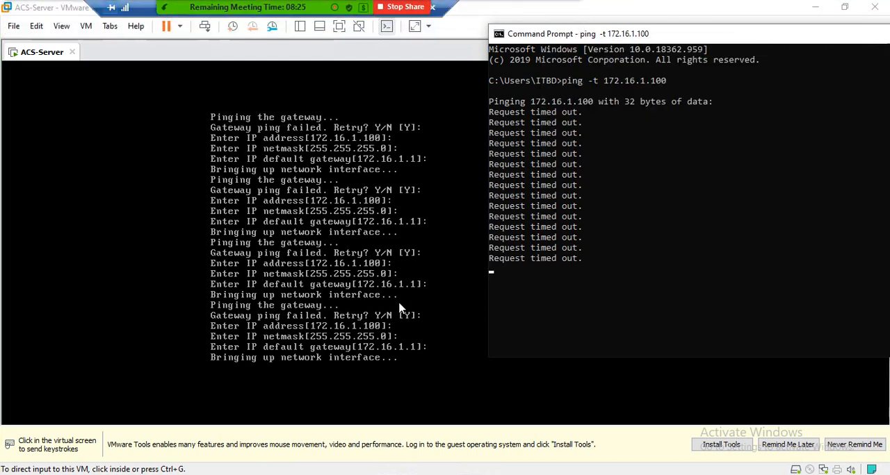
click(397, 308)
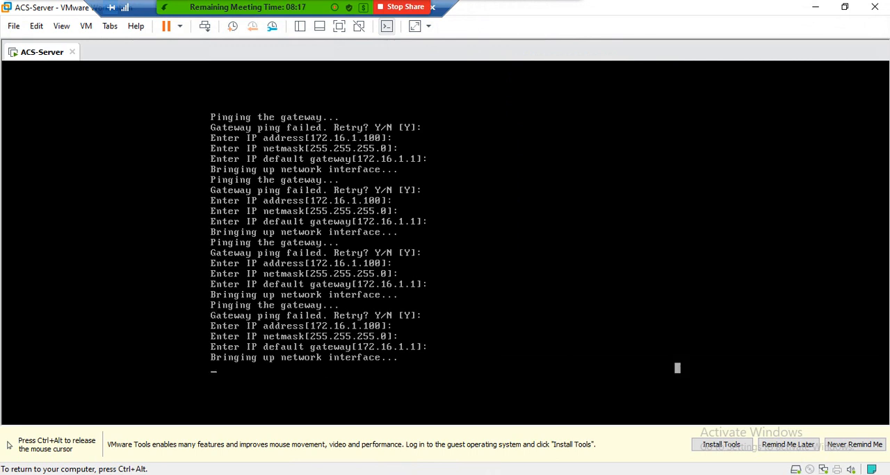
key(ctrl+alt)
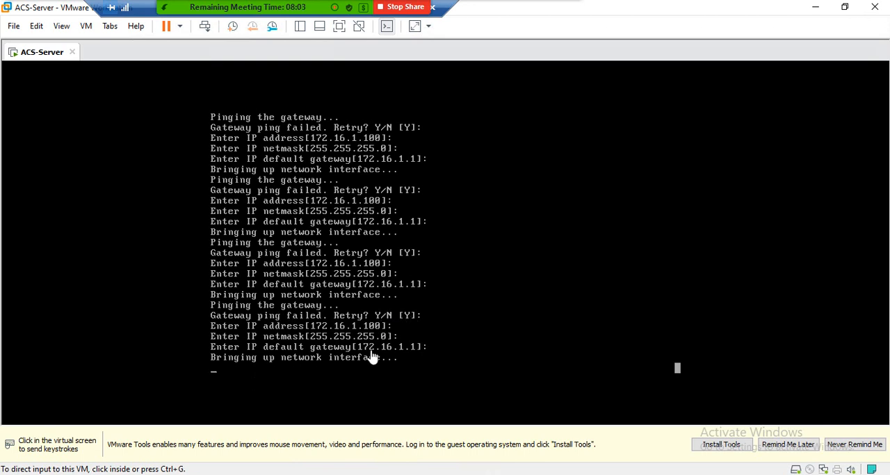
click(316, 377)
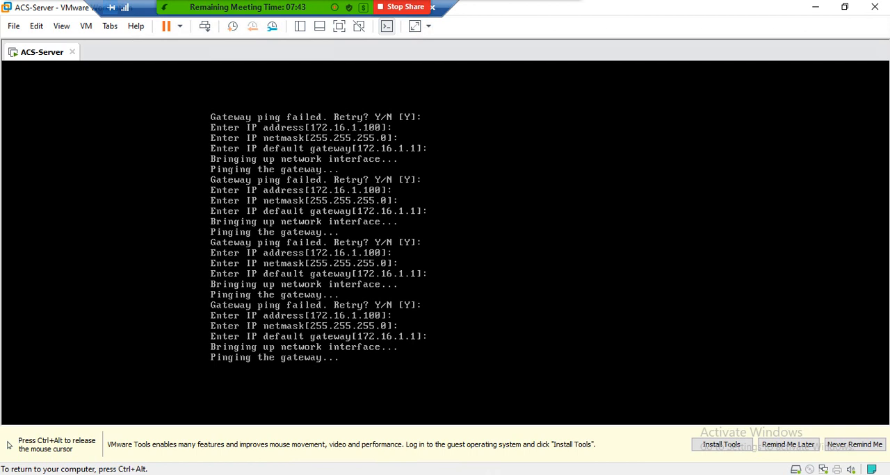
key(Return)
key(Return)
key(Return)
key(Return)
key(Return)
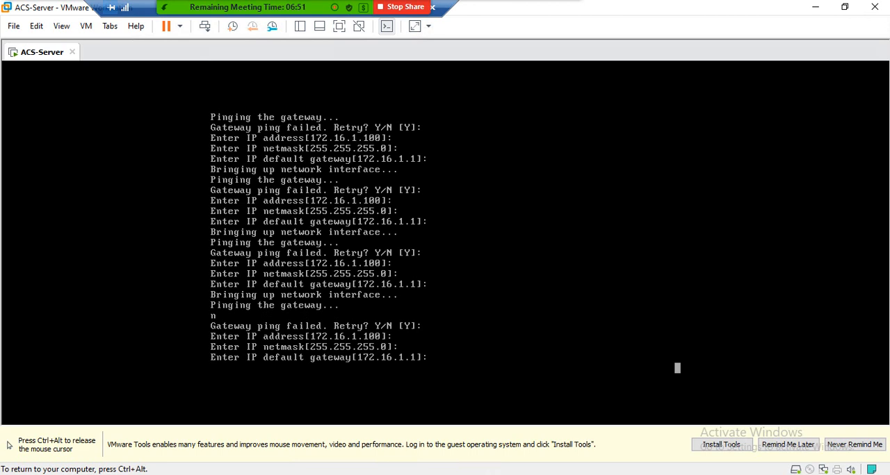
key(Return)
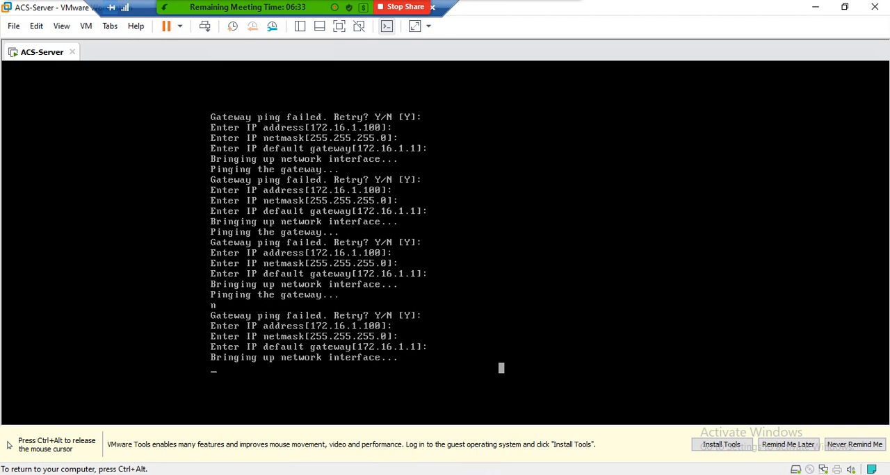
Step: Try to answer N to the gateway ping retry and accept the same IP address, netmask and default gateway again
key(ctrl+alt)
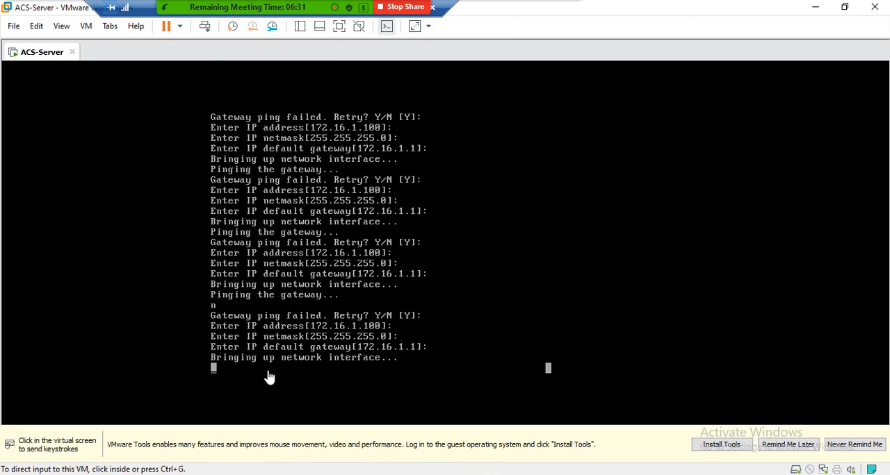
click(487, 474)
click(486, 474)
click(442, 366)
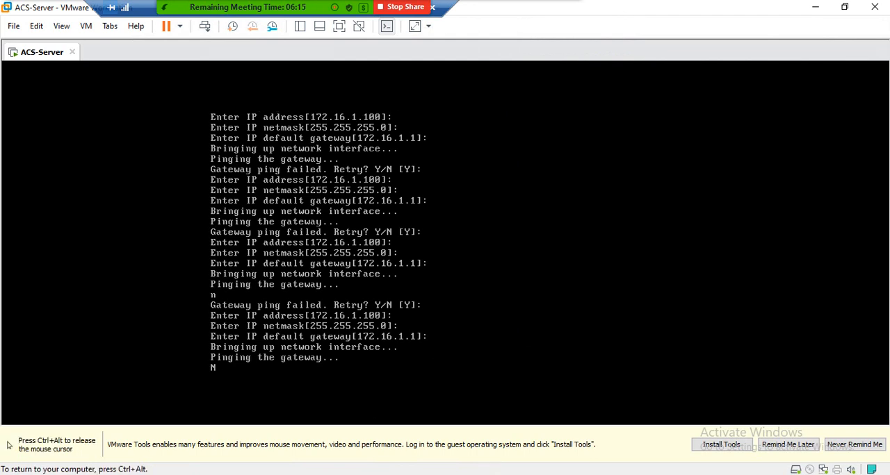
key(Return)
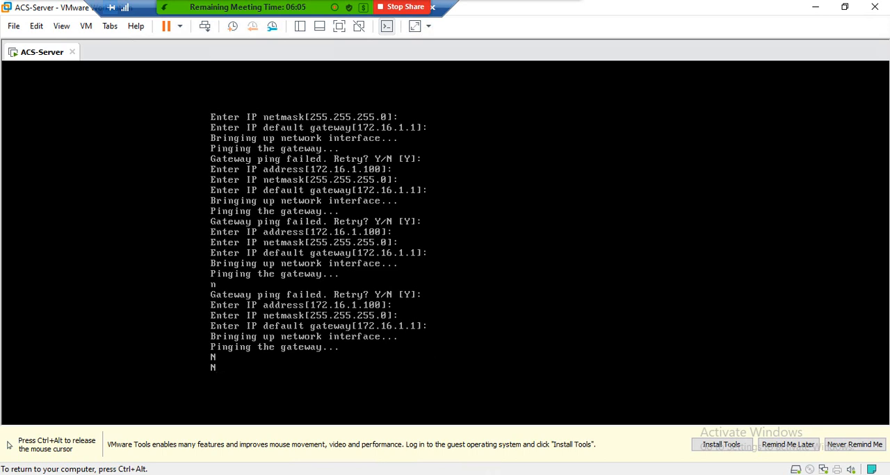
key(Return)
key(Return)
key(Return)
key(Return)
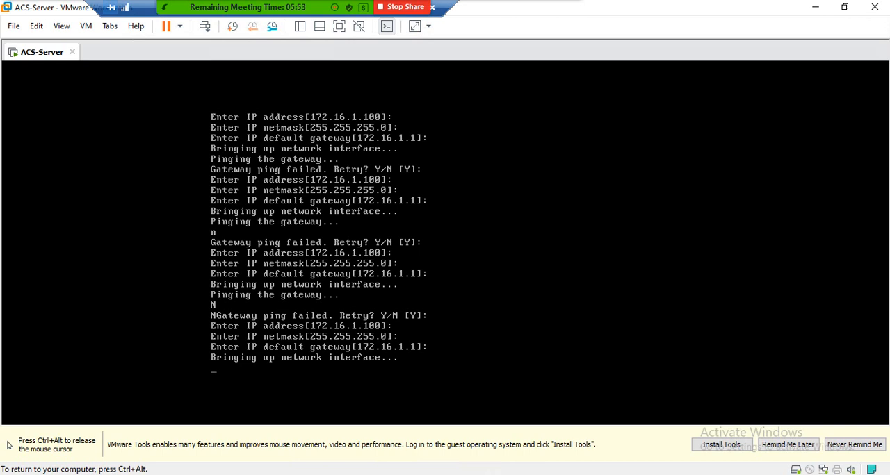
Step: Set the ACS-Server virtual machine's network adapter to the custom virtual network VMnet1 (Host-only)
key(ctrl+alt)
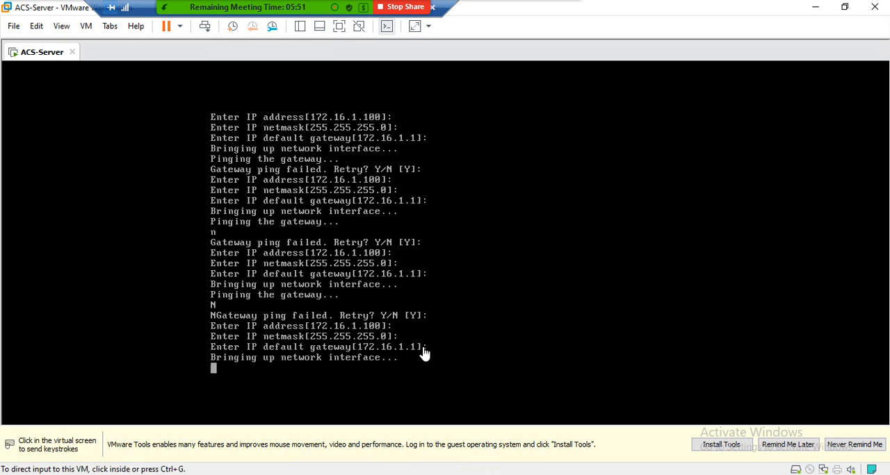
right_click(49, 50)
click(84, 238)
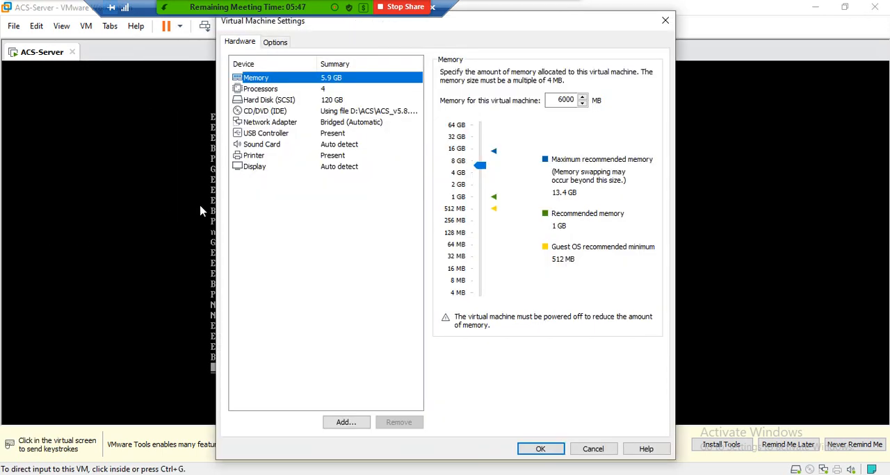
click(271, 123)
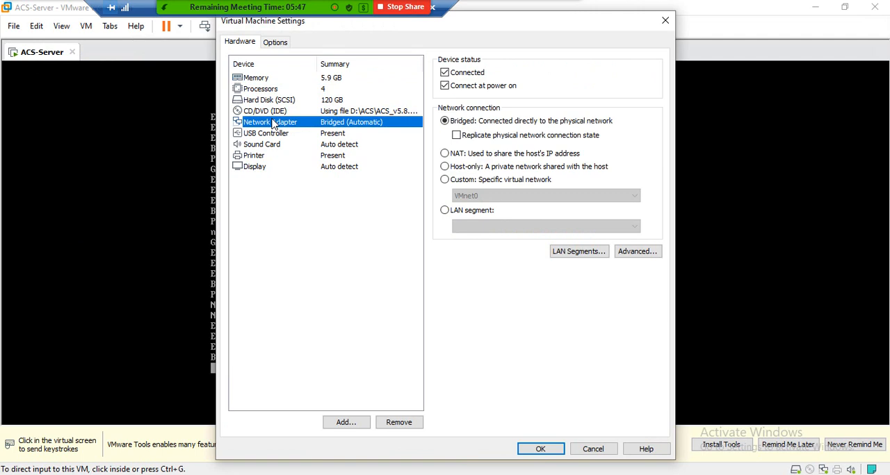
click(447, 180)
click(461, 196)
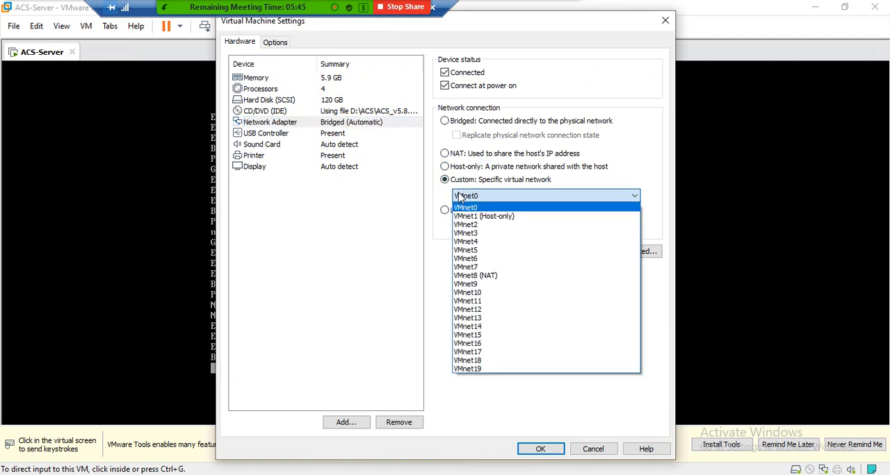
click(482, 218)
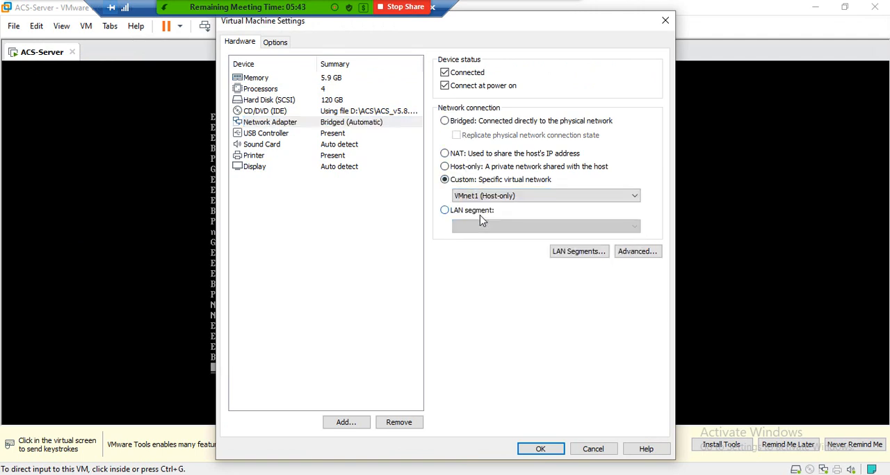
click(549, 452)
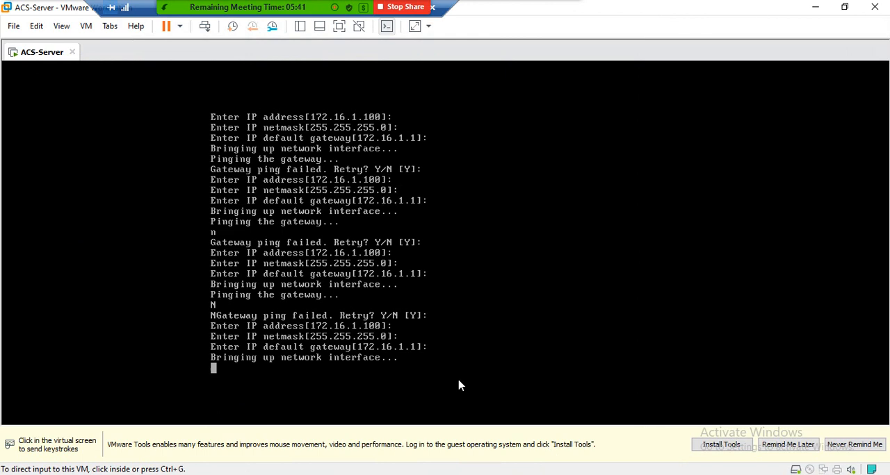
Step: Power off the ACS-Server virtual machine, reopen it from the library and power it on again
click(71, 52)
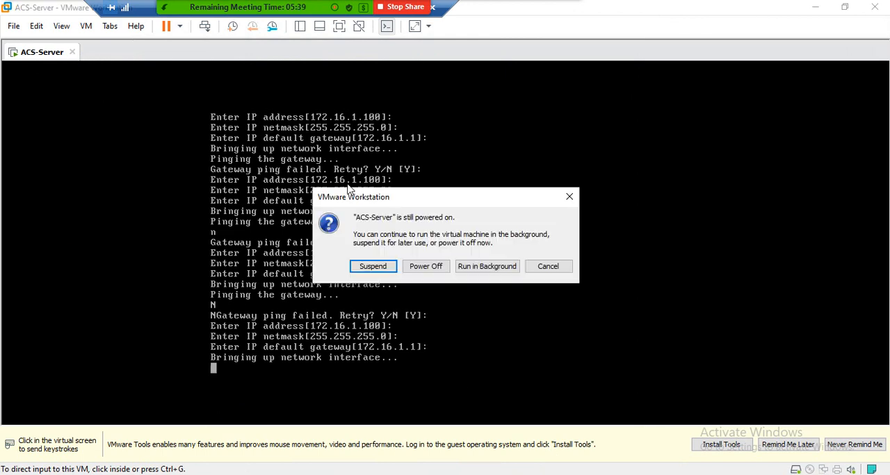
click(427, 270)
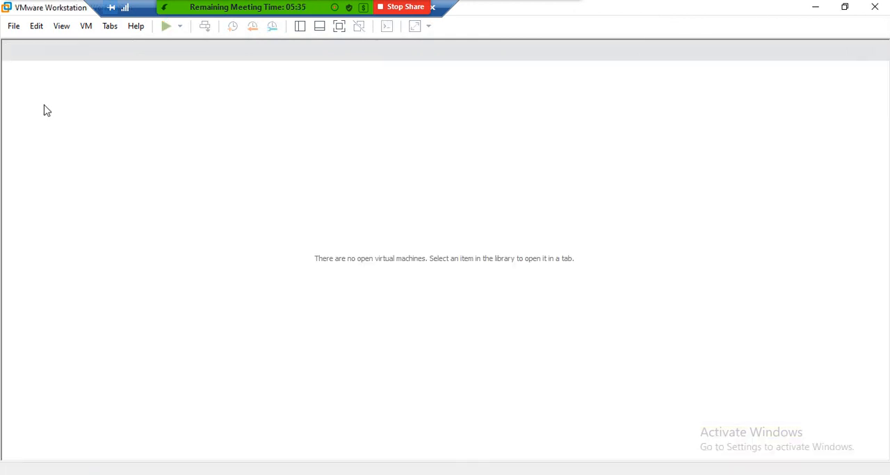
click(300, 25)
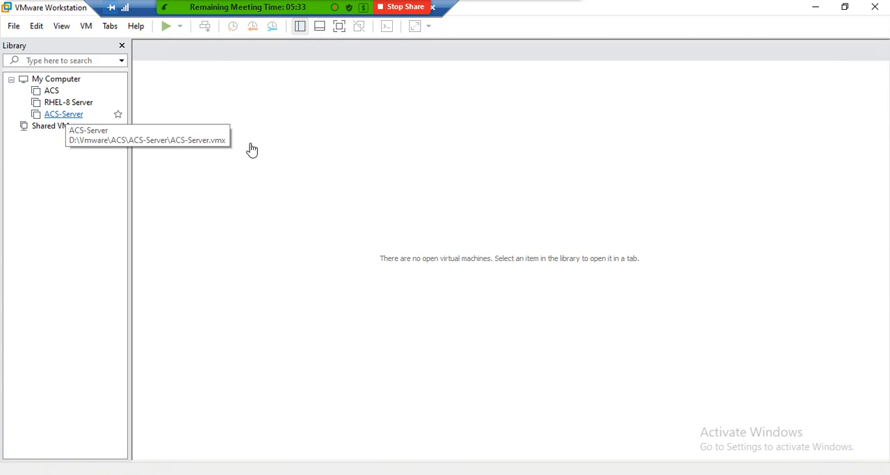
click(64, 114)
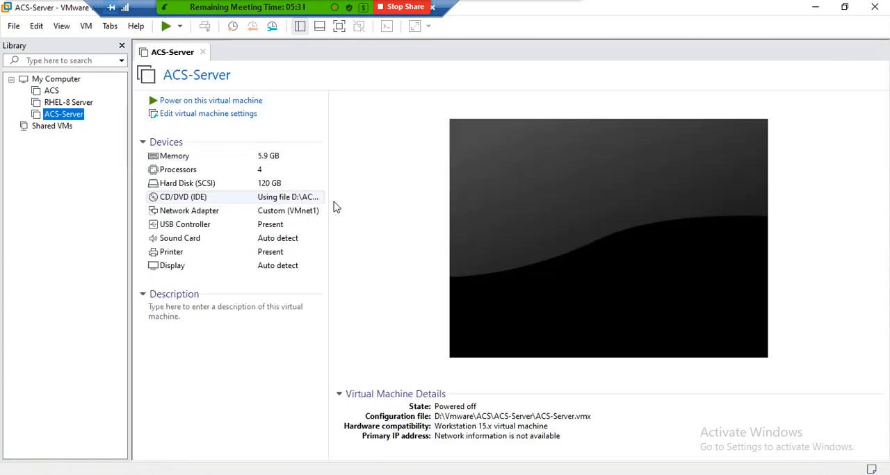
click(243, 102)
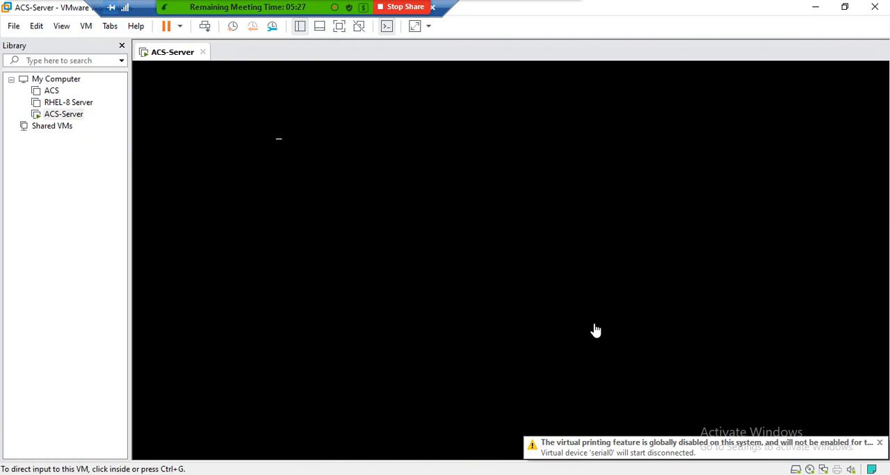
click(504, 298)
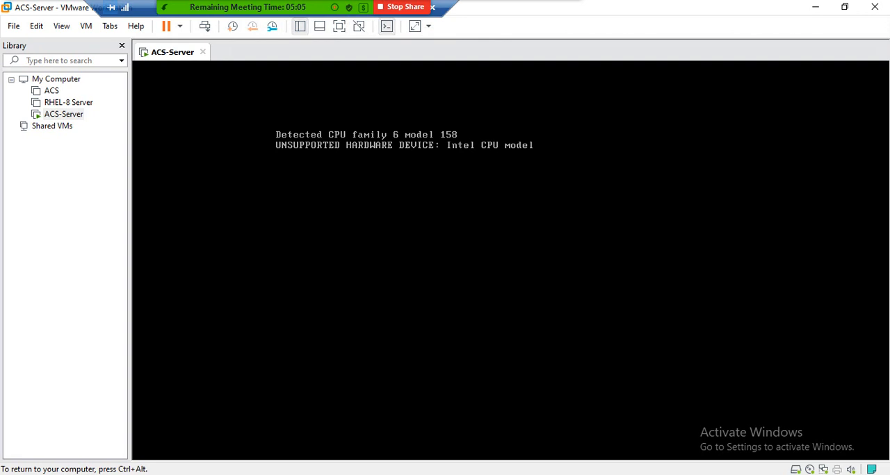
mouse_move(260, 6)
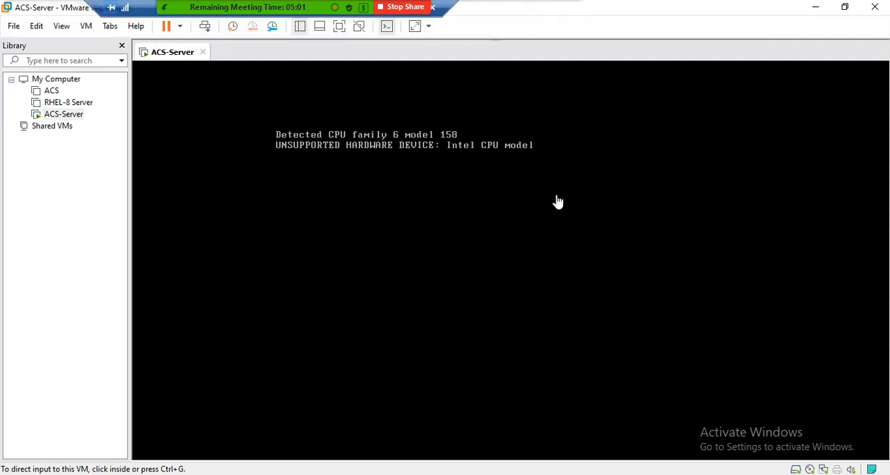
key(ctrl+g)
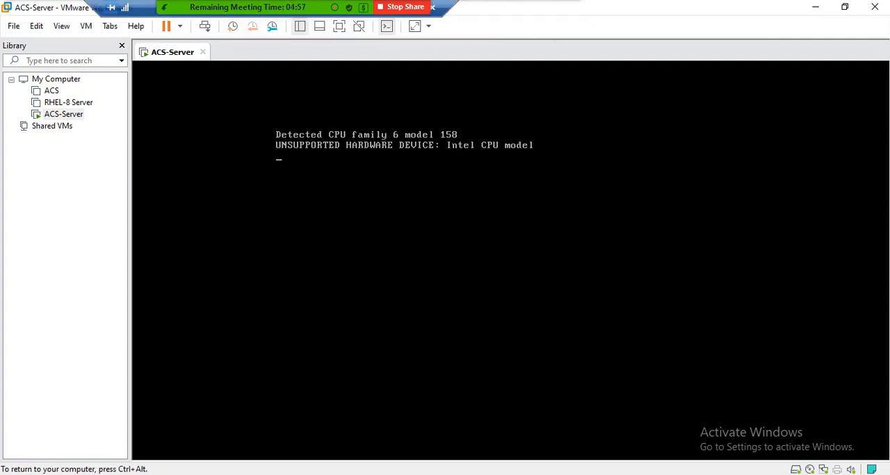
key(ctrl+alt)
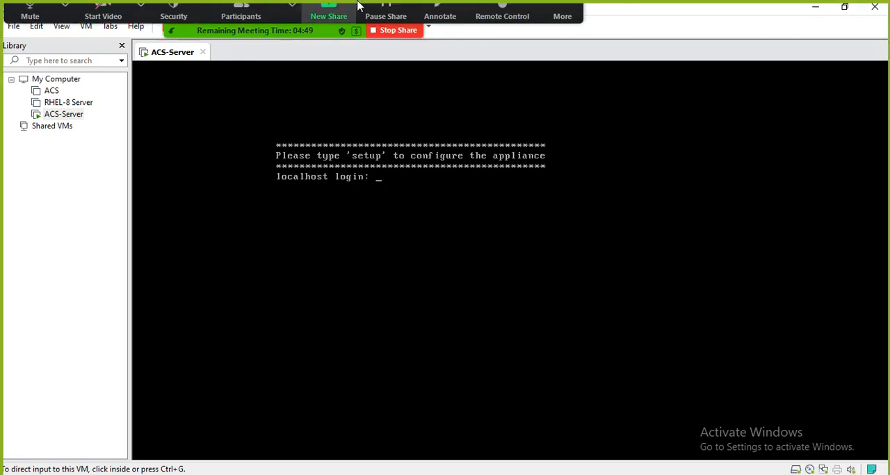
click(562, 17)
click(576, 61)
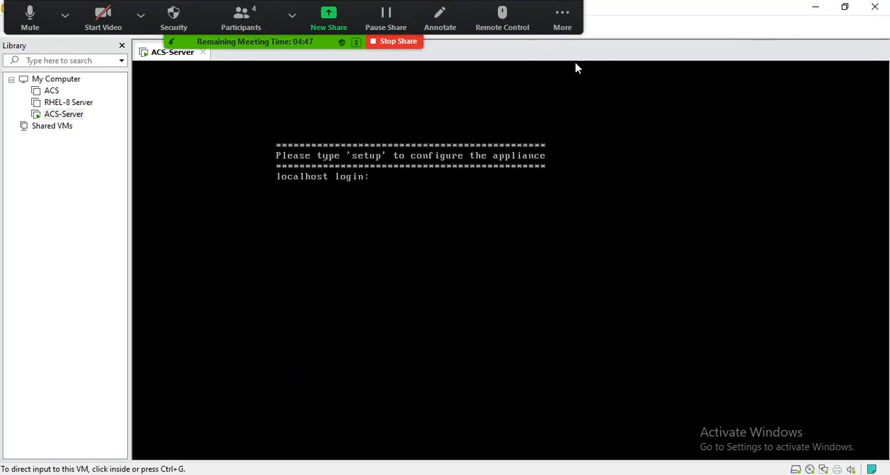
Step: Start the appliance setup from the localhost login prompt and set the hostname to ACS-Server
click(499, 186)
key(BackSpace)
key(BackSpace)
key(BackSpace)
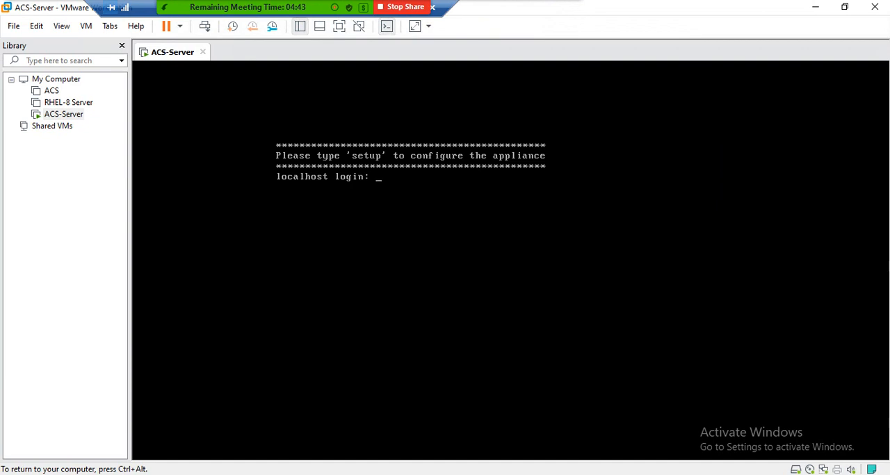
text(setup)
key(Return)
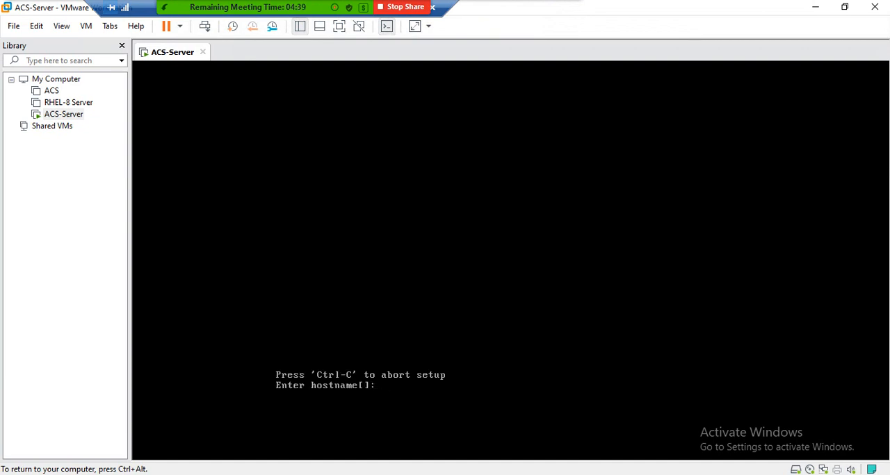
text(ACS-Server)
key(Return)
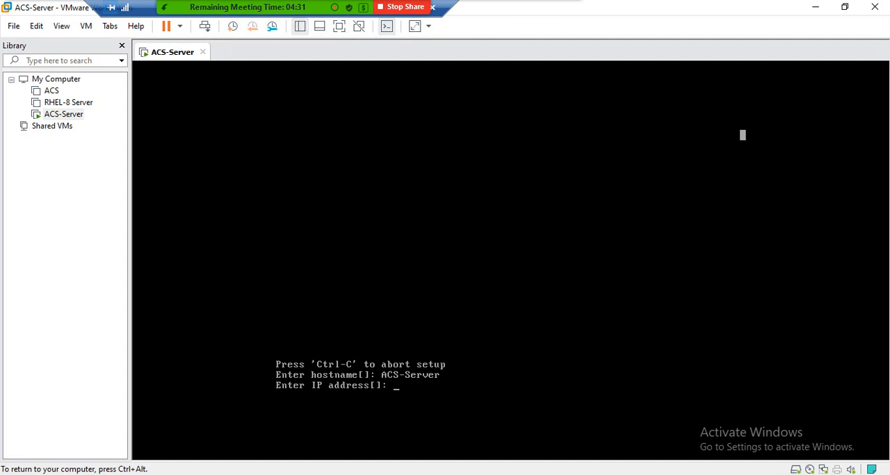
Step: Leave the console and check the IPv4 address in the host's VMware VMnet1 adapter connection details
key(ctrl+alt)
click(815, 6)
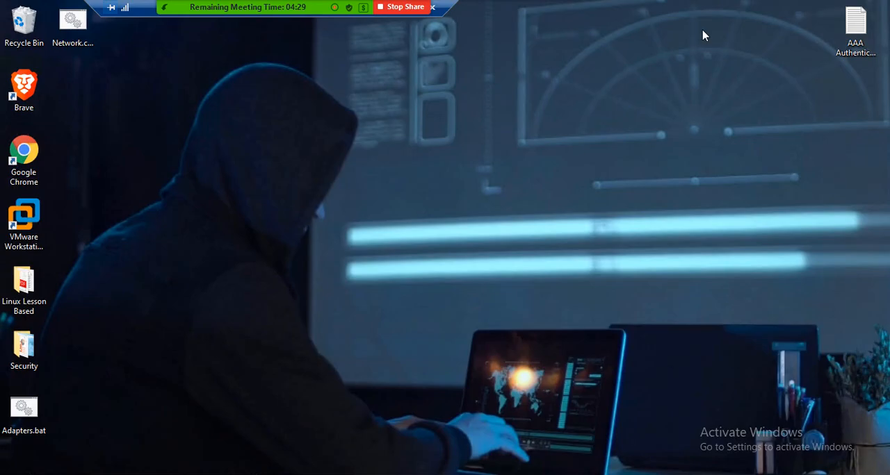
double_click(72, 21)
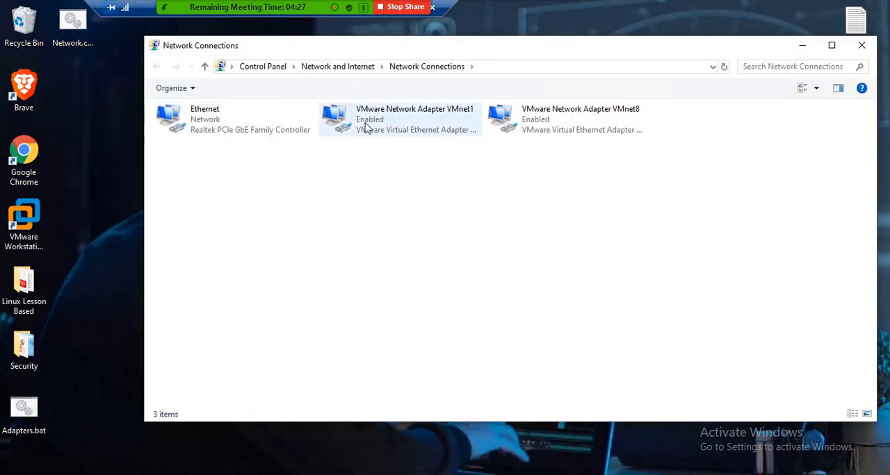
double_click(366, 127)
click(375, 237)
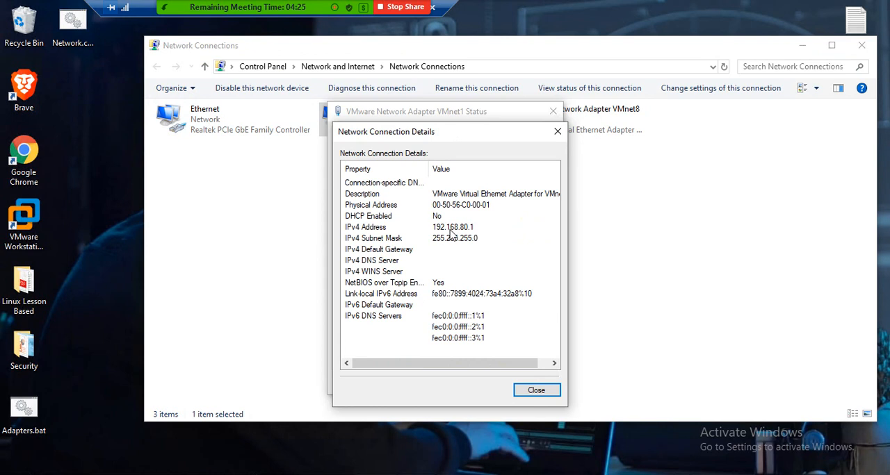
click(537, 390)
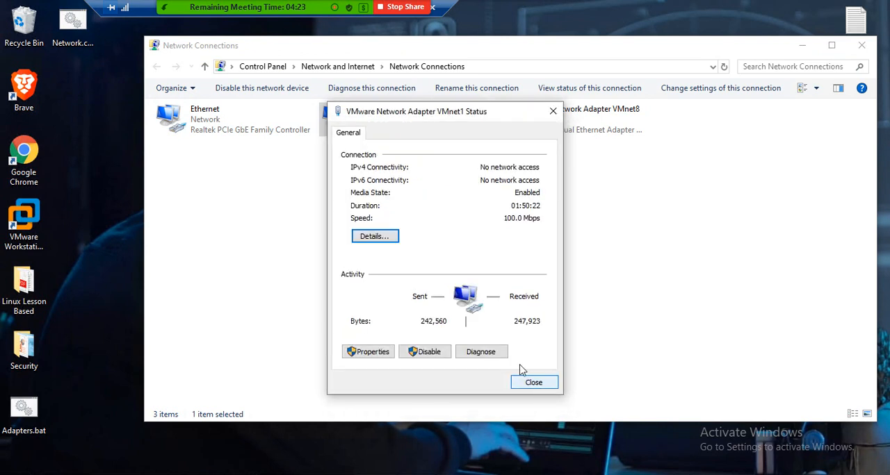
Step: Set the VMware VMnet1 adapter's IPv4 properties to obtain the IP address and DNS server address automatically
click(379, 354)
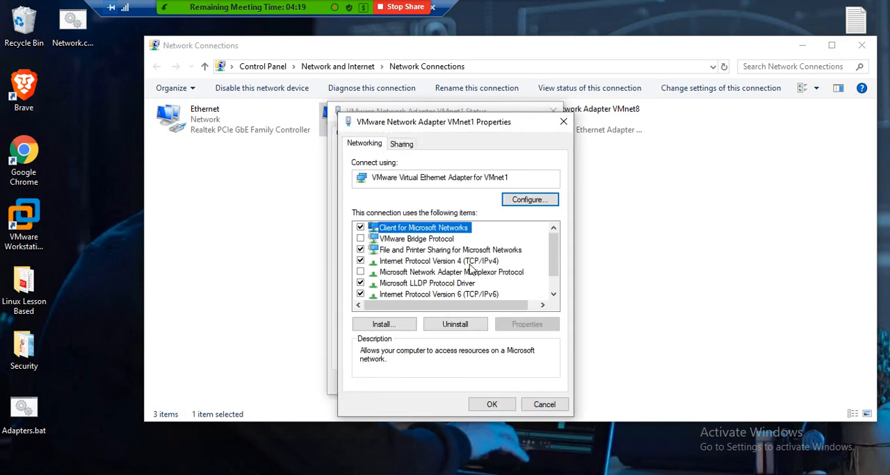
double_click(468, 263)
click(383, 252)
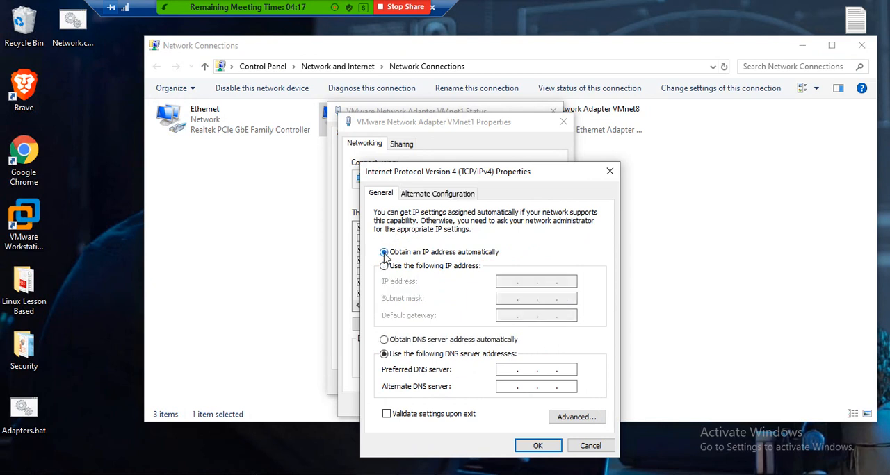
click(384, 339)
click(537, 445)
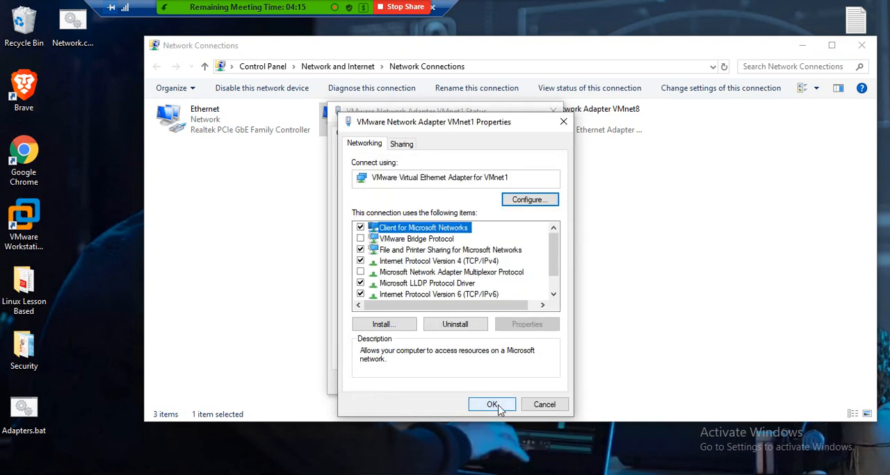
click(492, 405)
click(535, 438)
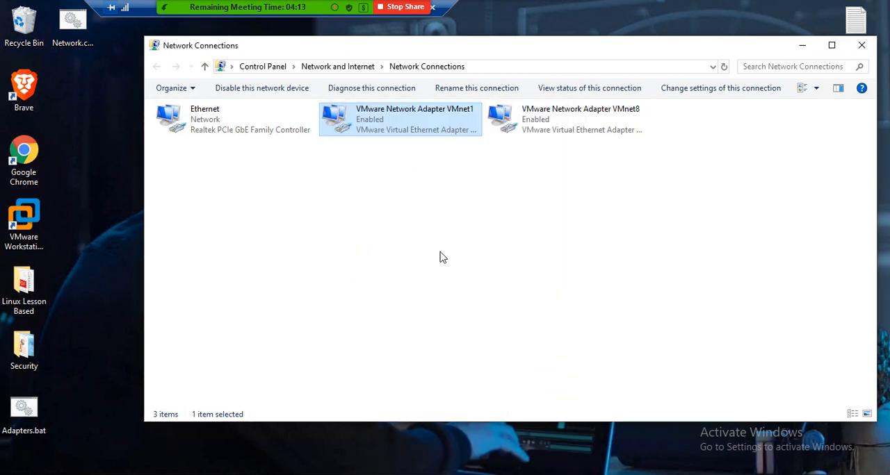
Step: Disable the VMware Network Adapter VMnet1 and enable it again
right_click(366, 121)
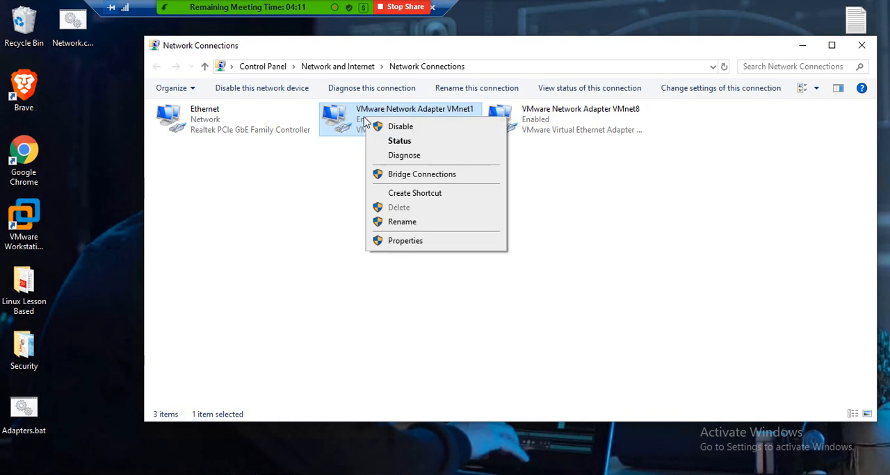
click(389, 127)
right_click(367, 122)
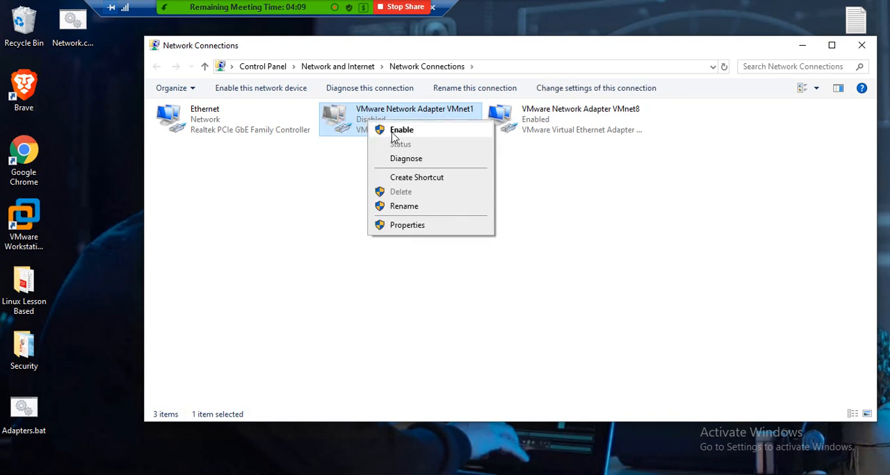
click(394, 131)
Step: Check the IPv4 address in the VMnet1 adapter's connection details, then close the network windows
right_click(366, 121)
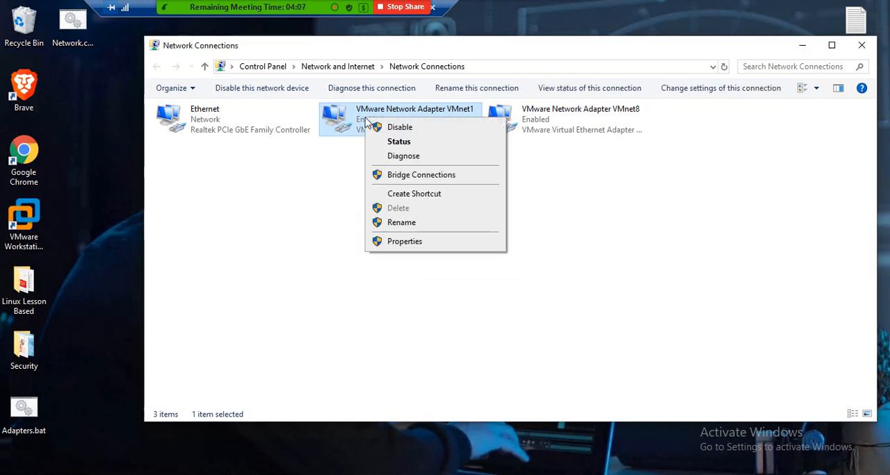
click(385, 142)
click(383, 239)
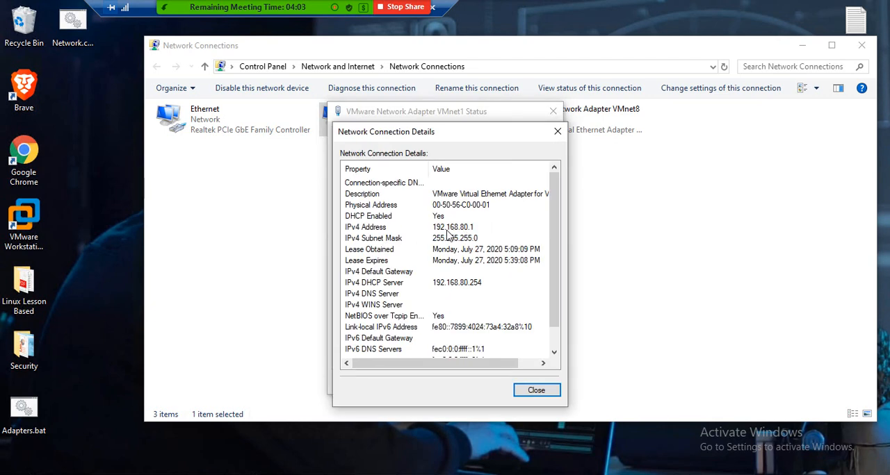
click(518, 228)
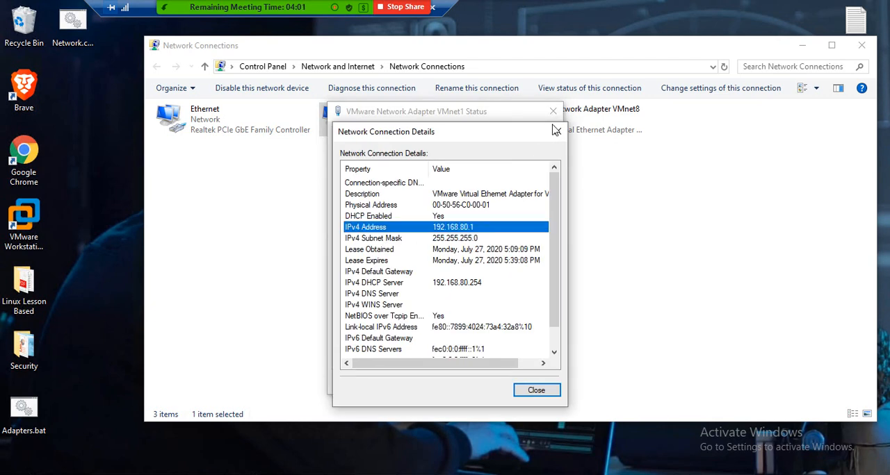
click(556, 131)
click(553, 113)
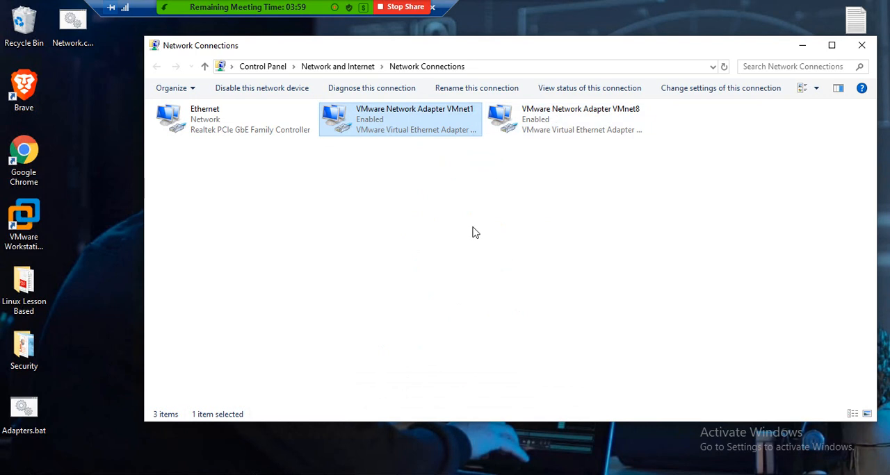
click(862, 44)
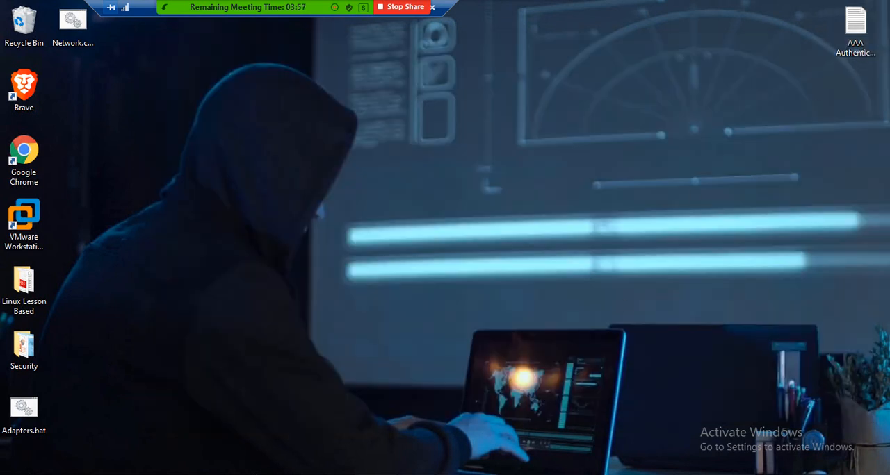
Step: Return to the ACS-Server console in VMware Workstation and enter 192.168.80.200 as the appliance's IP address
key(alt+Tab)
click(443, 304)
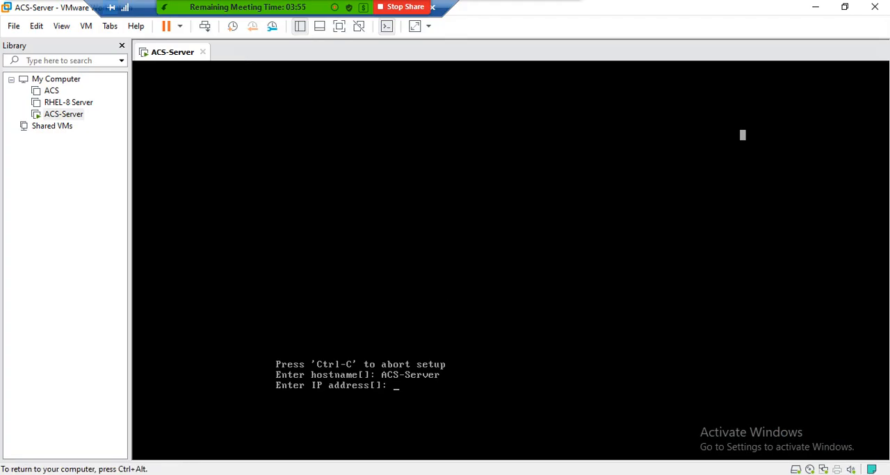
key(End)
key(Page_Up)
key(Down)
key(BackSpace)
key(BackSpace)
key(BackSpace)
key(BackSpace)
key(BackSpace)
key(BackSpace)
key(BackSpace)
key(BackSpace)
text(192.168.80.200)
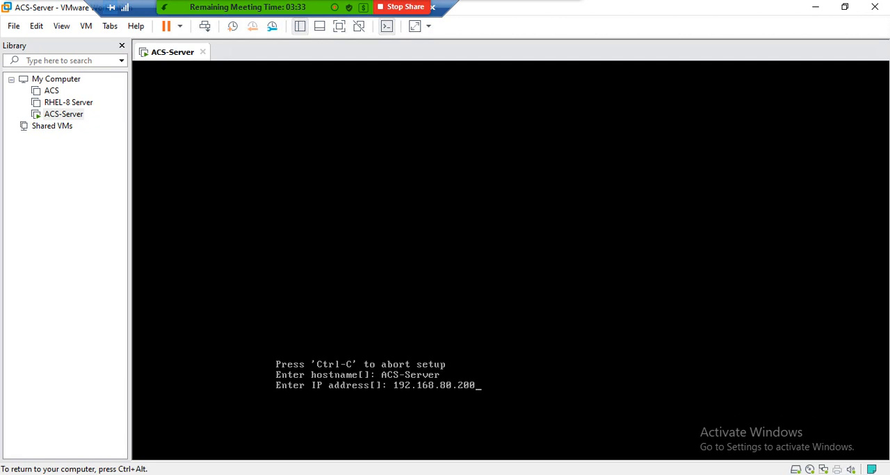
key(Return)
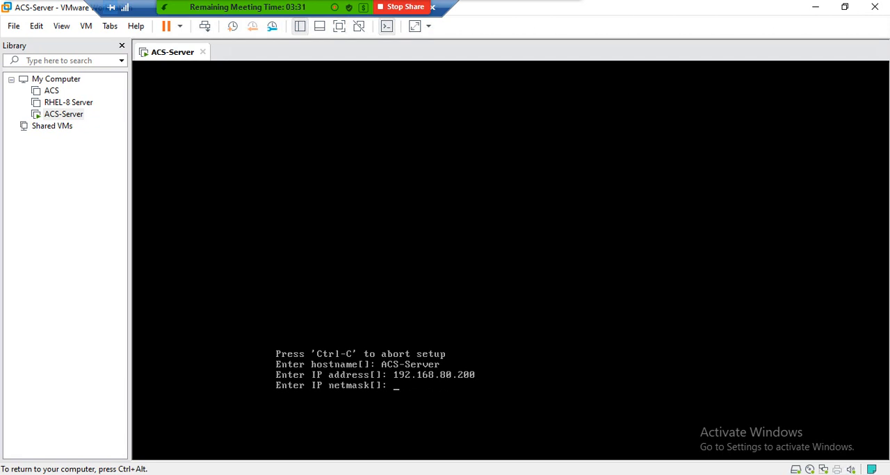
Step: Set the appliance's IP netmask to 255.255.255.0 and its default gateway to 192.168.80.2
text(255.)
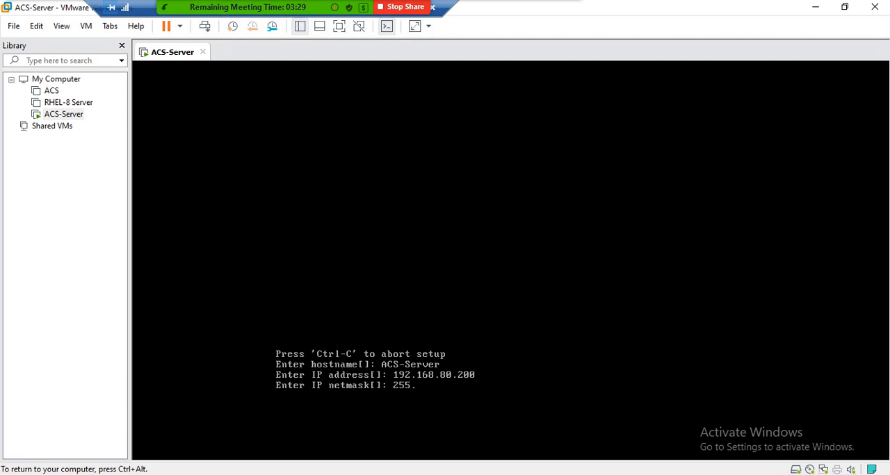
text(255.255.0)
key(Return)
text(19)
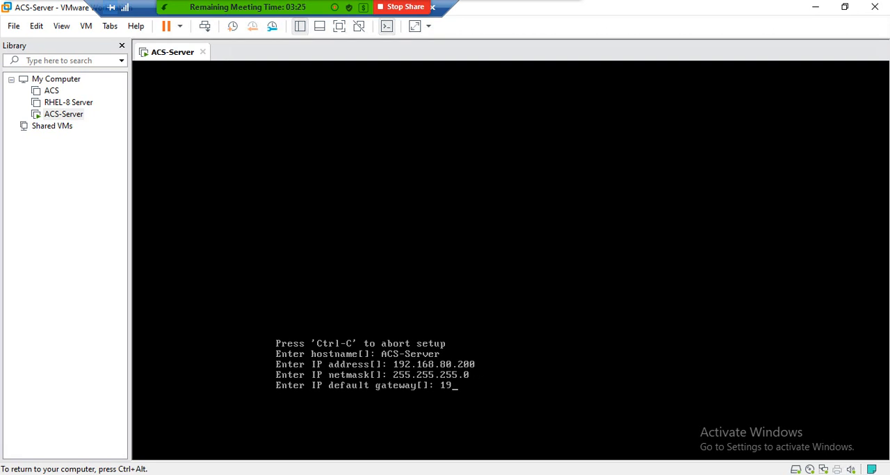
text(2.168.80.2)
key(Return)
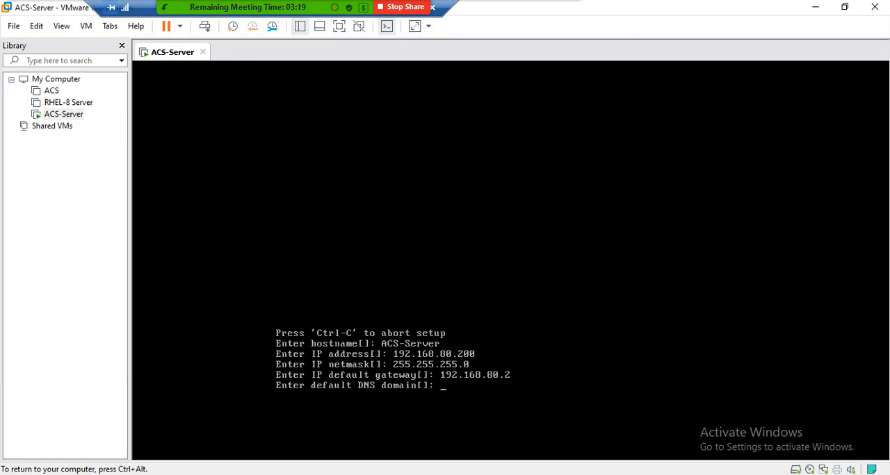
Step: Set the appliance's default DNS domain to acs.com
text(acs.com)
key(Return)
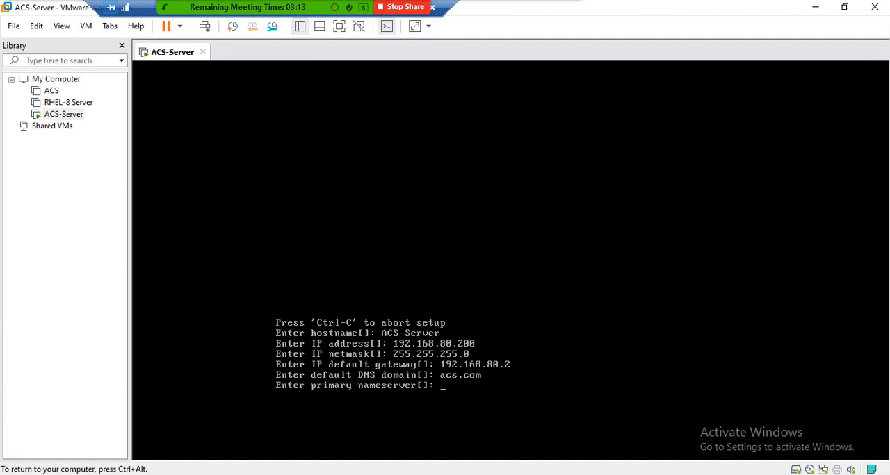
Step: Set the primary nameserver to 192.168.80.2 and decline adding a secondary nameserver
text(192.168.80.2)
key(Return)
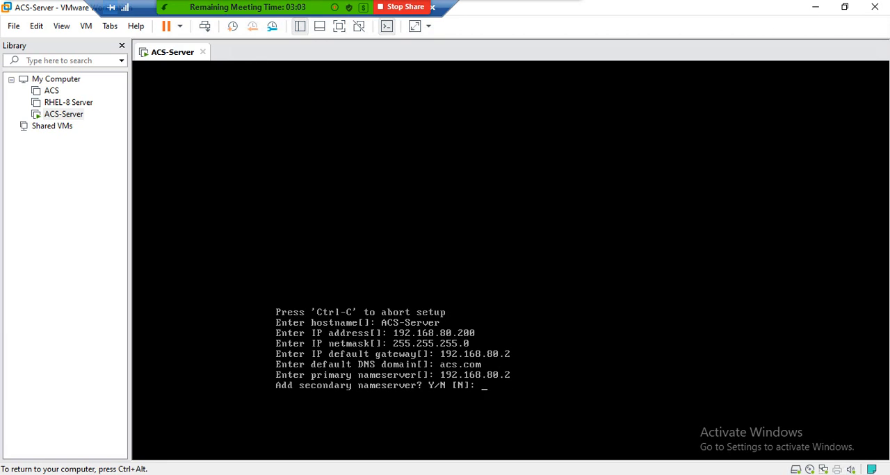
text(n)
key(Return)
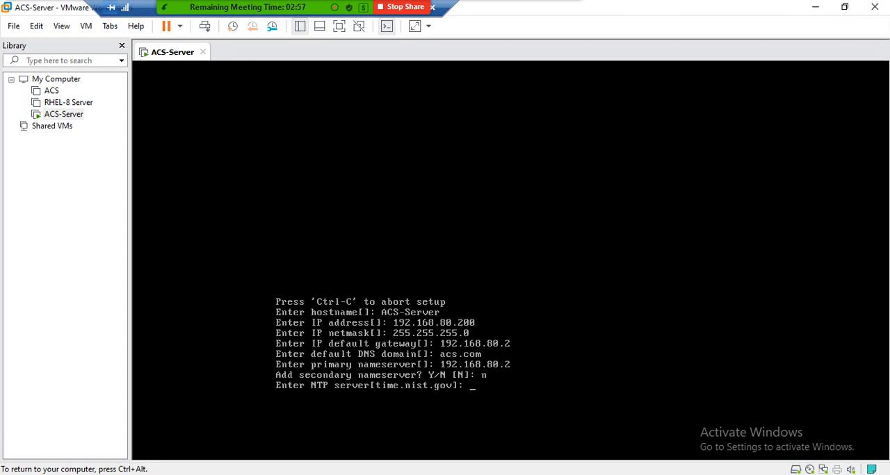
Step: Accept time.nist.gov as the only NTP server and the UTC timezone, and enable the SSH service
key(Return)
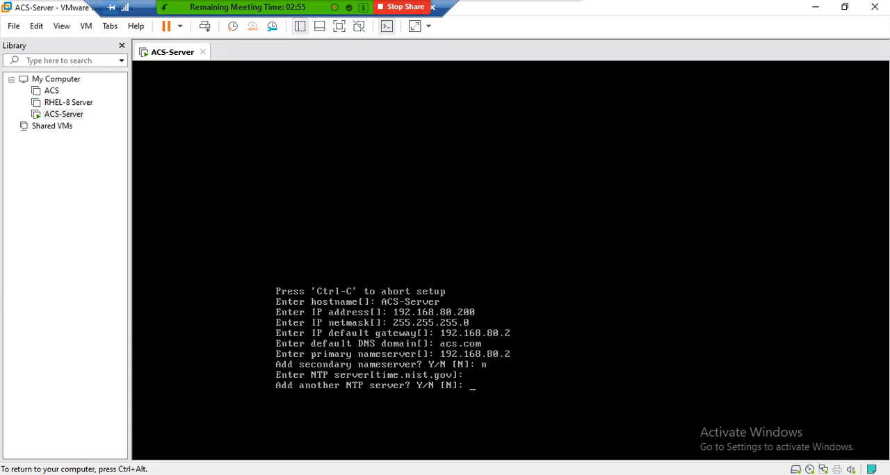
key(Return)
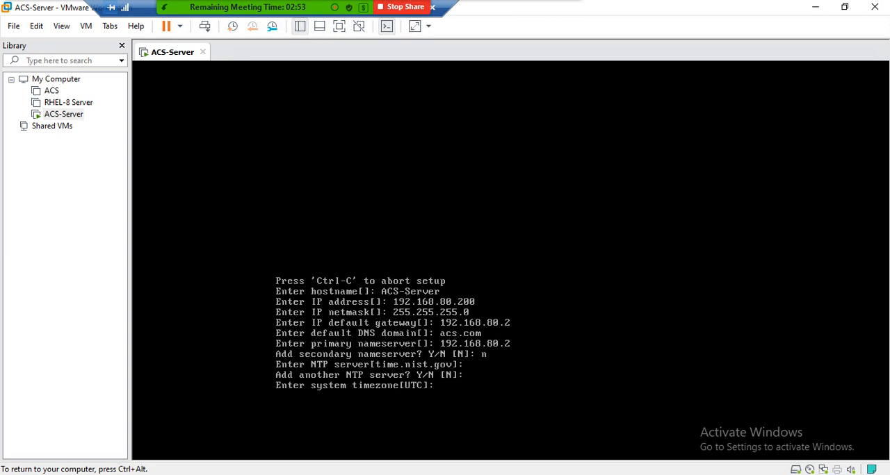
key(Return)
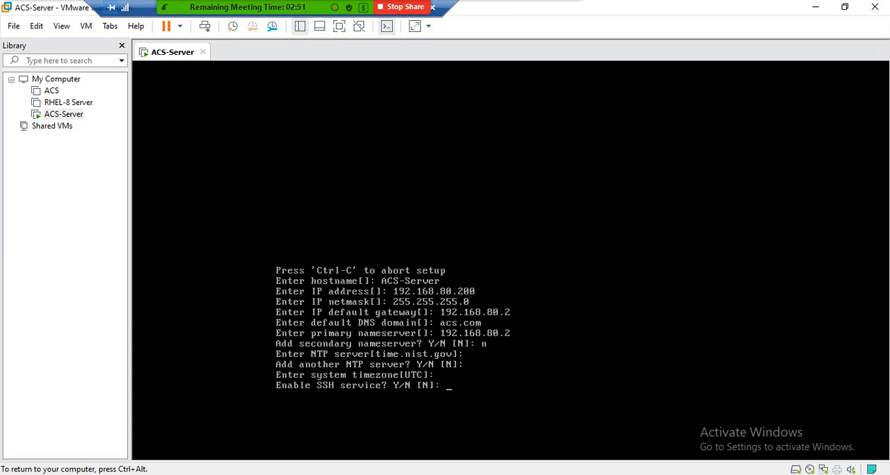
text(y)
key(Return)
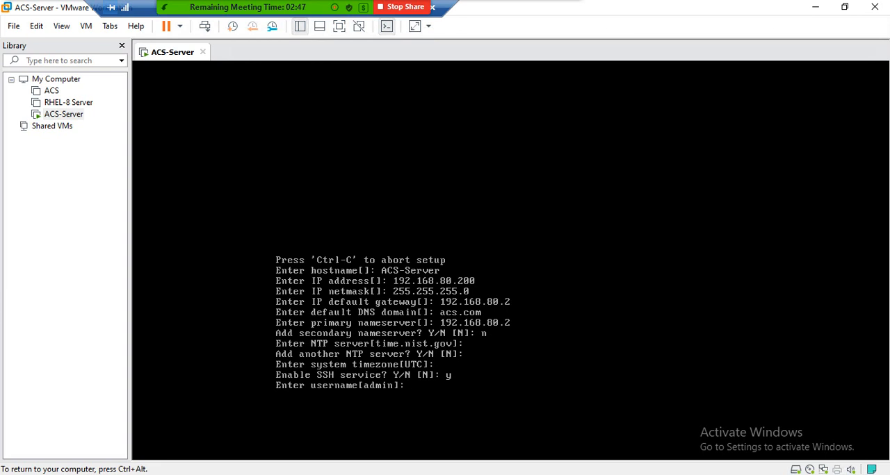
Step: Enter the administrator's username, then enter the account password and repeat it to complete the setup entries
text(mushfiq)
key(Return)
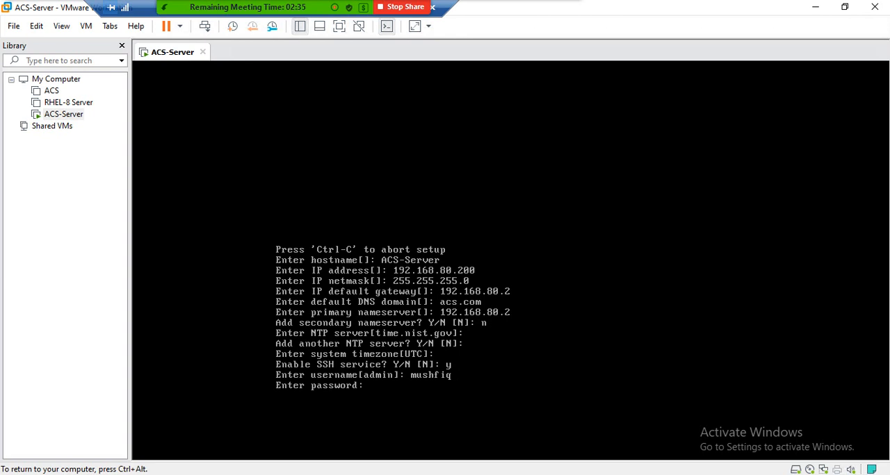
key(Return)
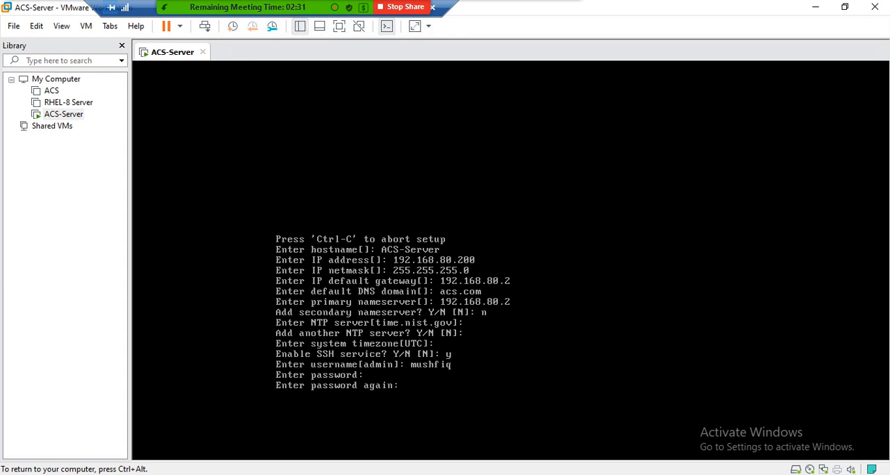
key(Return)
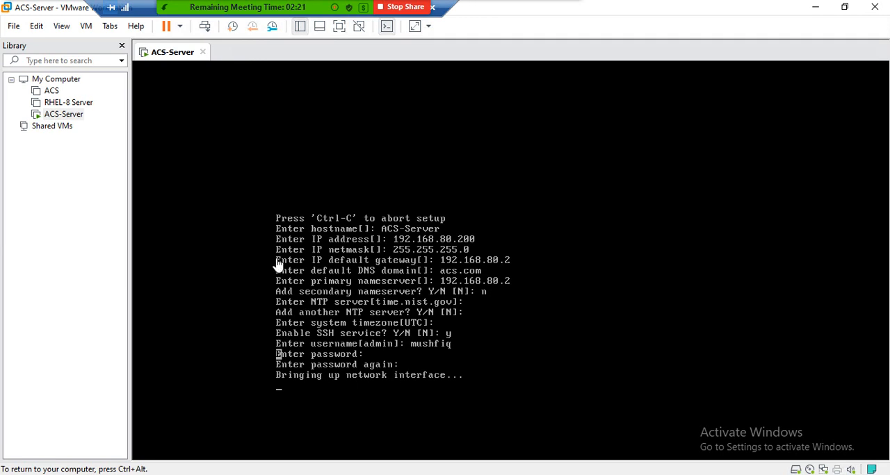
Step: Switch to the host's Command Prompt, maximize it and stop the running ping to 172.16.1.100
key(ctrl+alt)
key(alt+Tab)
click(622, 321)
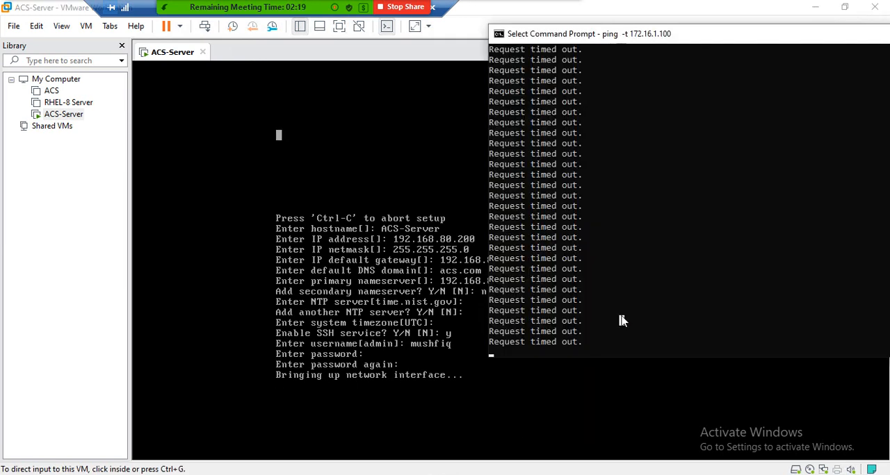
key(Escape)
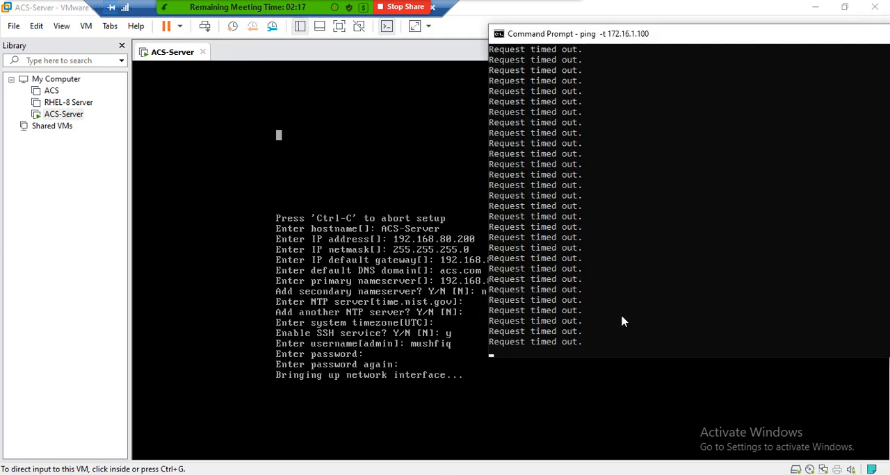
click(618, 268)
key(Escape)
click(668, 198)
key(Escape)
double_click(656, 34)
drag(647, 32, 480, 59)
click(464, 178)
key(Escape)
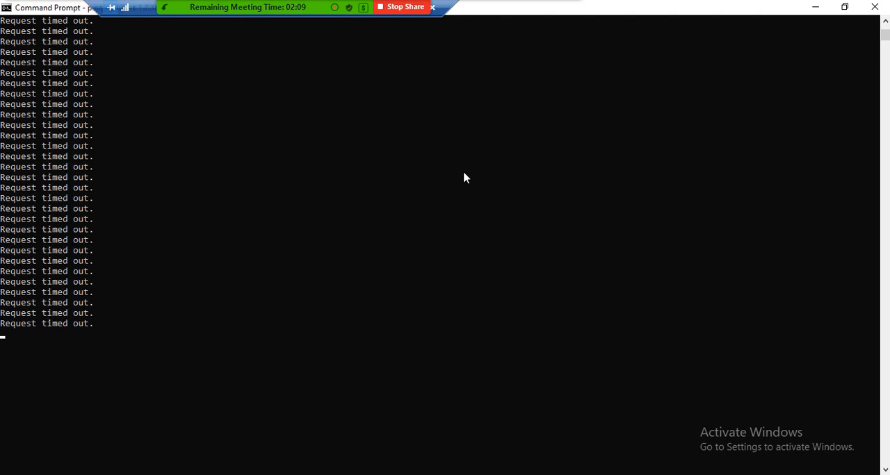
key(ctrl+c)
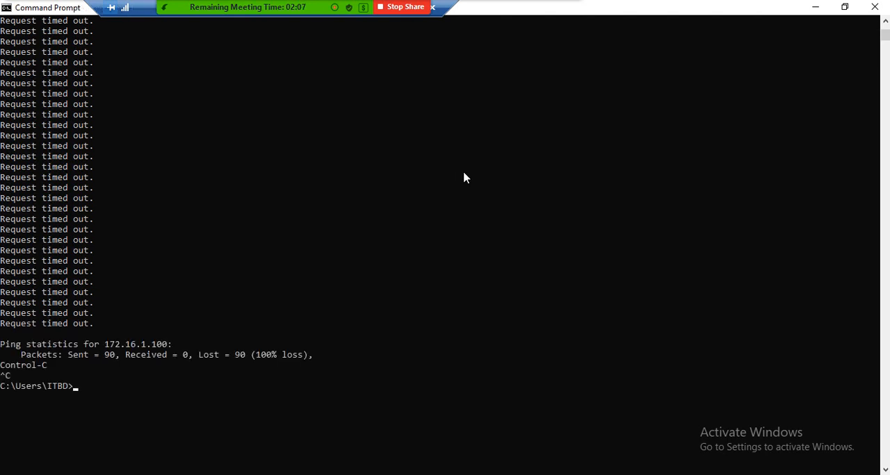
Step: Run a continuous ping to 192.168.80.200 from the host, then minimize the prompt and return to the ACS-Server console
text(ping -t 192.168.80.200)
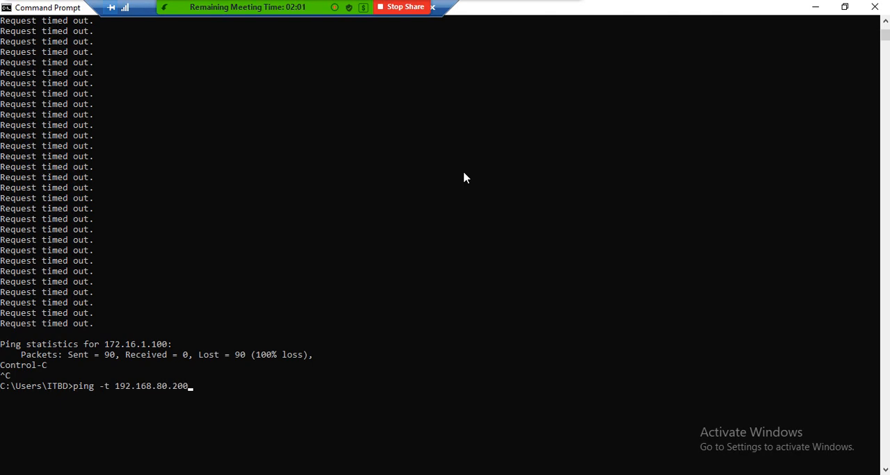
key(Return)
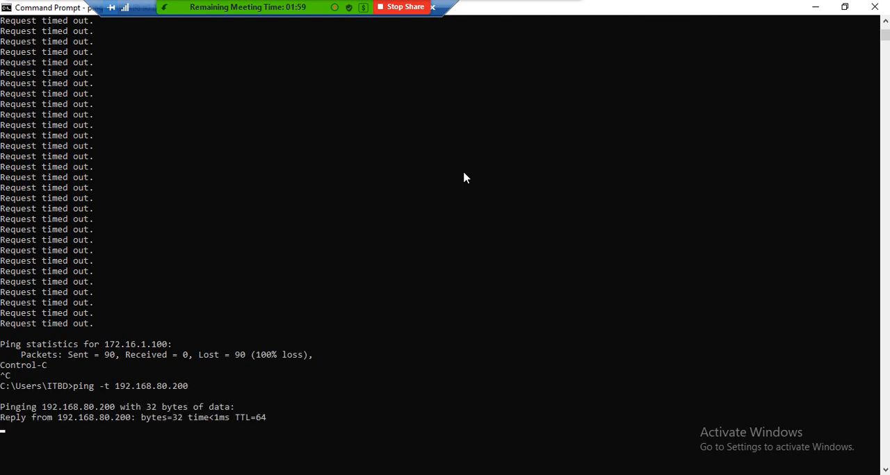
click(810, 9)
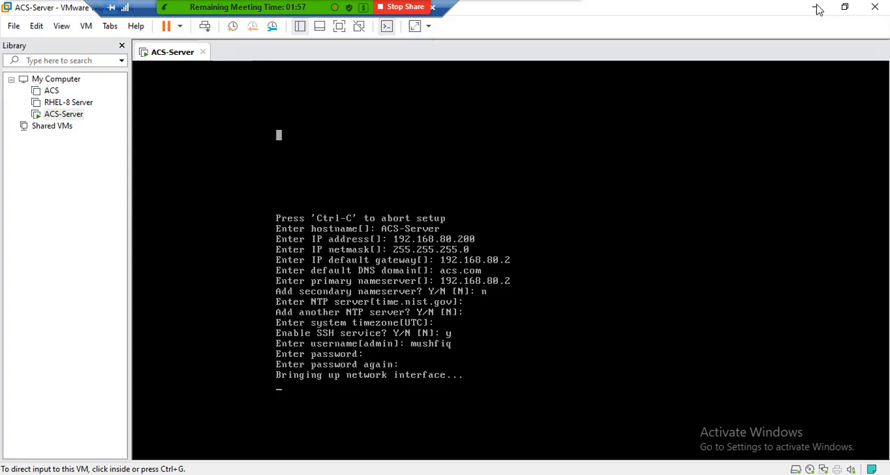
click(513, 341)
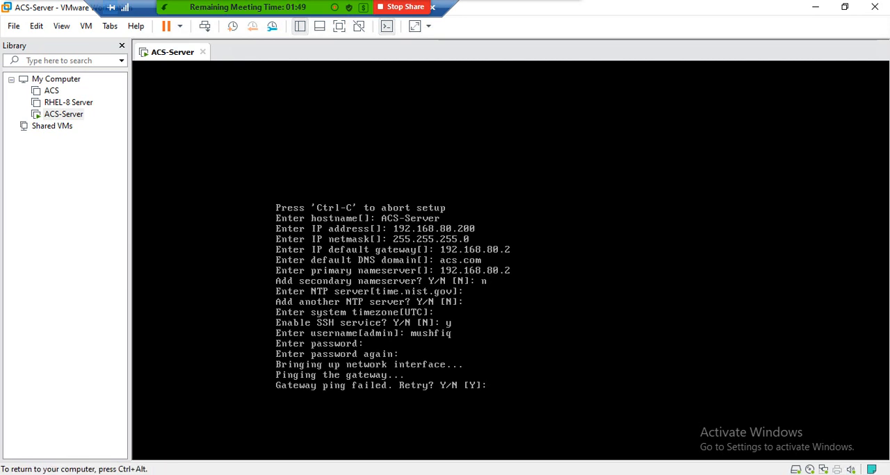
Step: Decline the gateway ping retry with n so the setup continues, keeping input directed to the ACS-Server console
text(n)
key(Return)
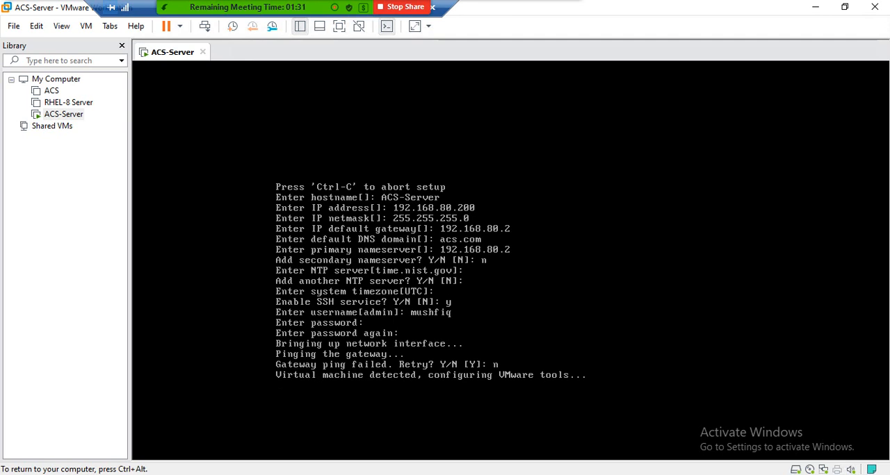
key(ctrl+alt)
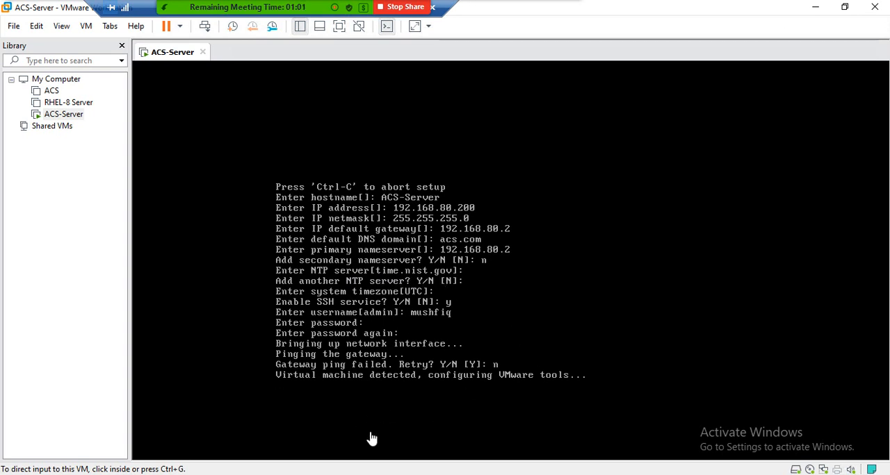
click(401, 280)
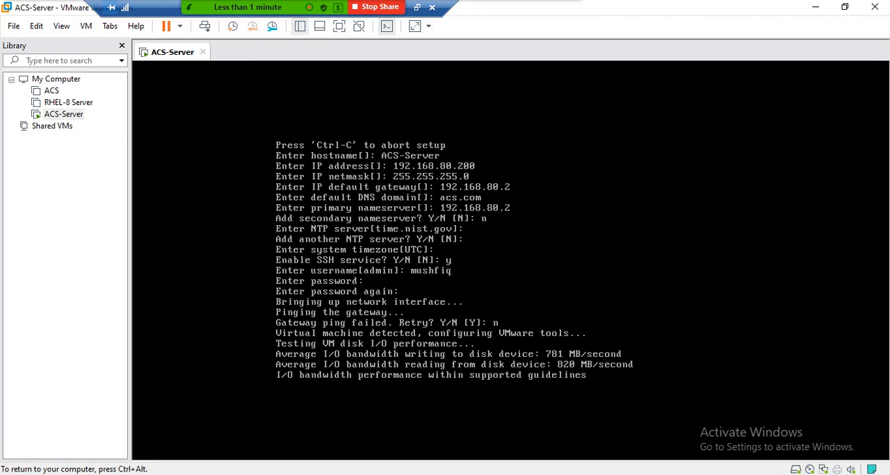
key(ctrl+alt)
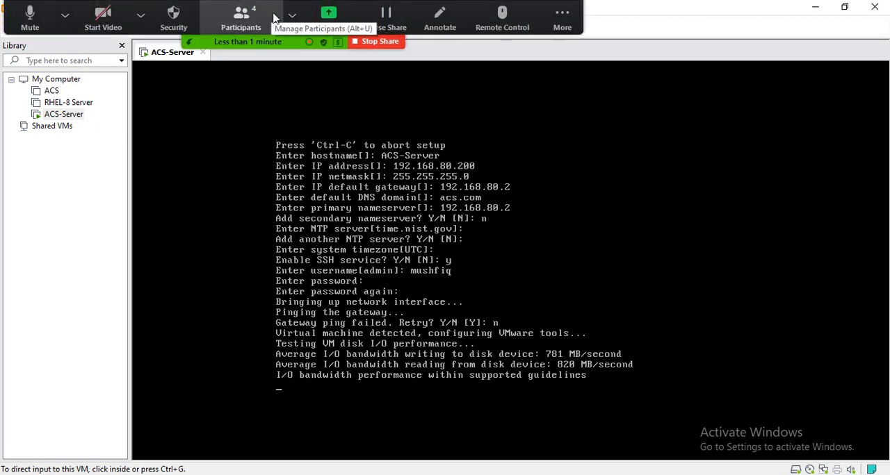
click(291, 15)
click(562, 18)
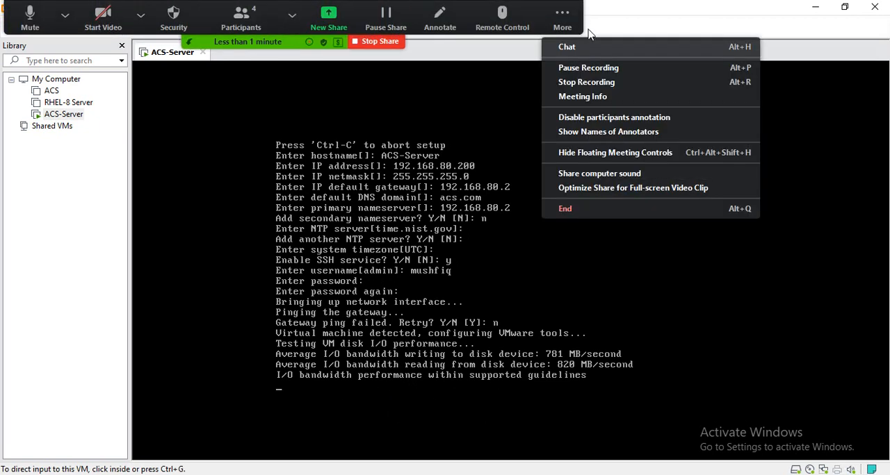
click(568, 68)
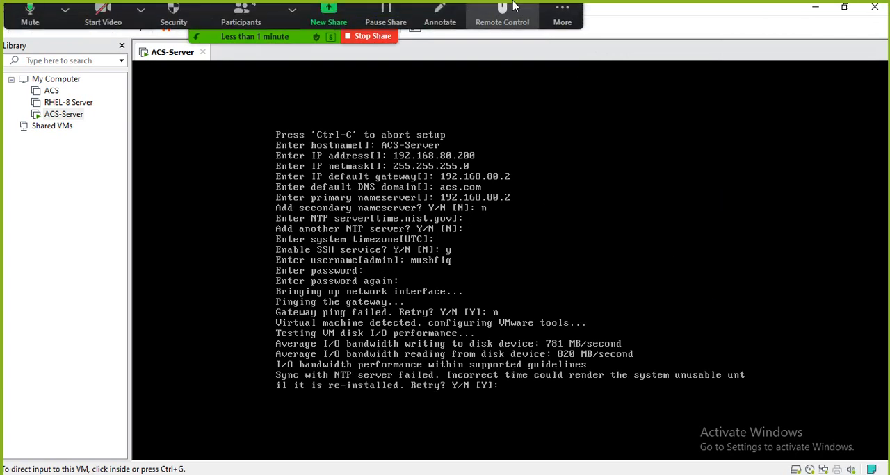
click(562, 18)
click(568, 69)
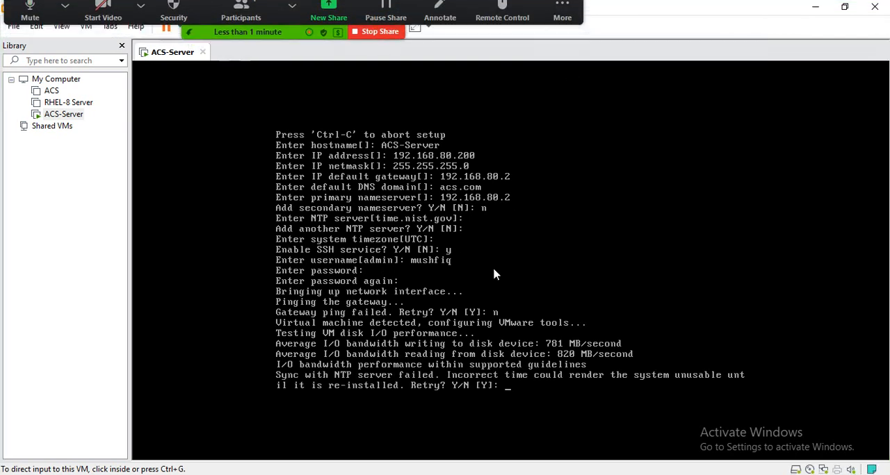
Step: Try to decline the NTP synchronization retry by answering with a run of n characters
drag(684, 386, 740, 385)
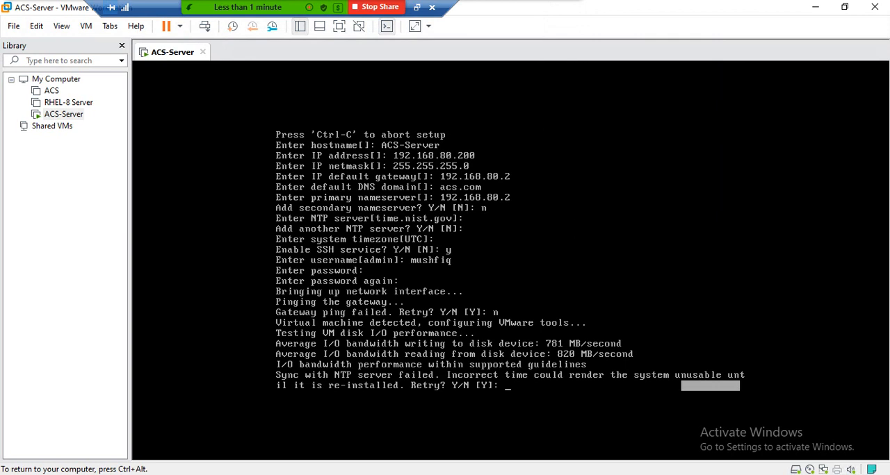
text(nnnnnnnnnnnnnnnnnnnnnnnnnnnnnnnnnnnnnnnnnnnnnn)
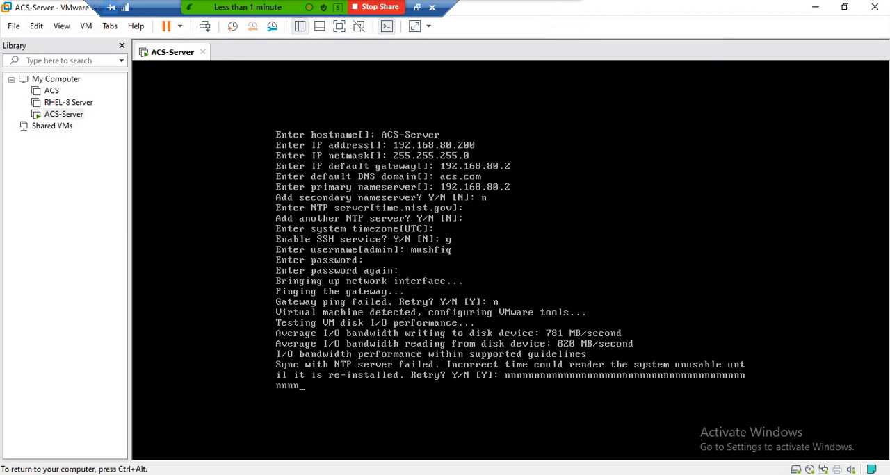
key(BackSpace)
key(BackSpace)
key(BackSpace)
key(BackSpace)
key(Return)
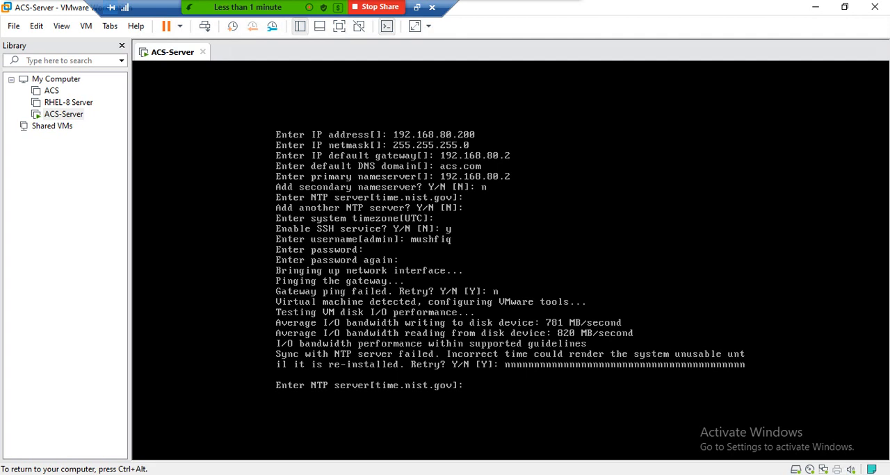
text(n)
key(BackSpace)
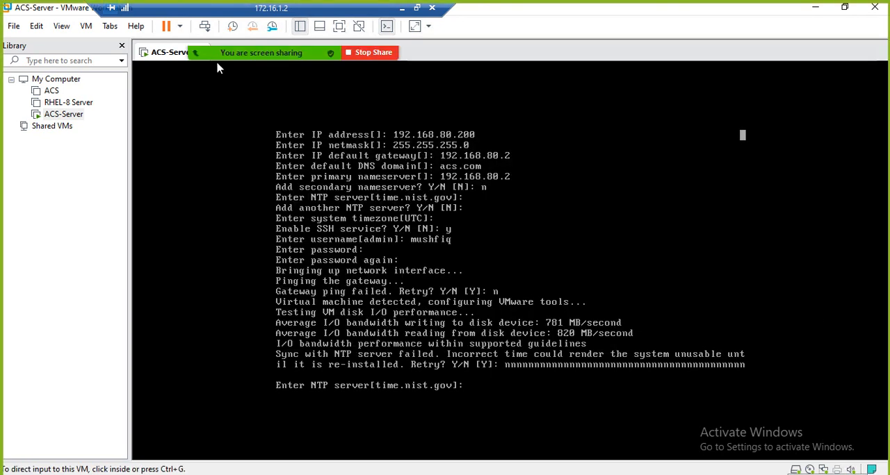
mouse_move(411, 41)
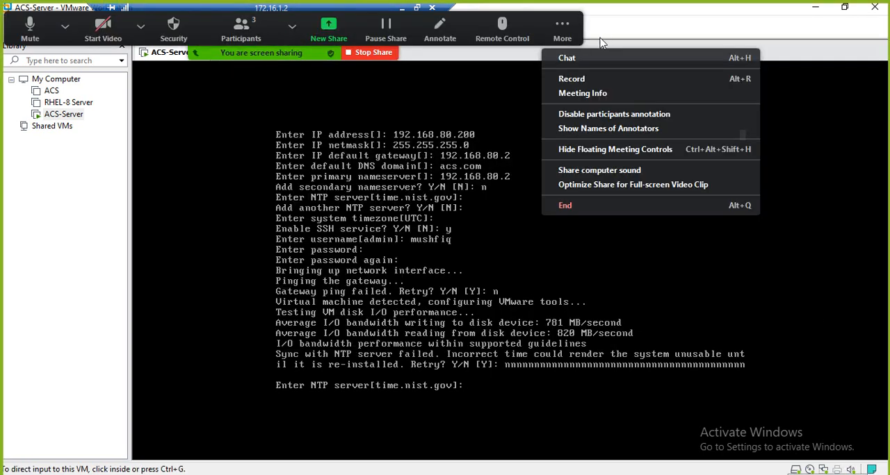
click(588, 80)
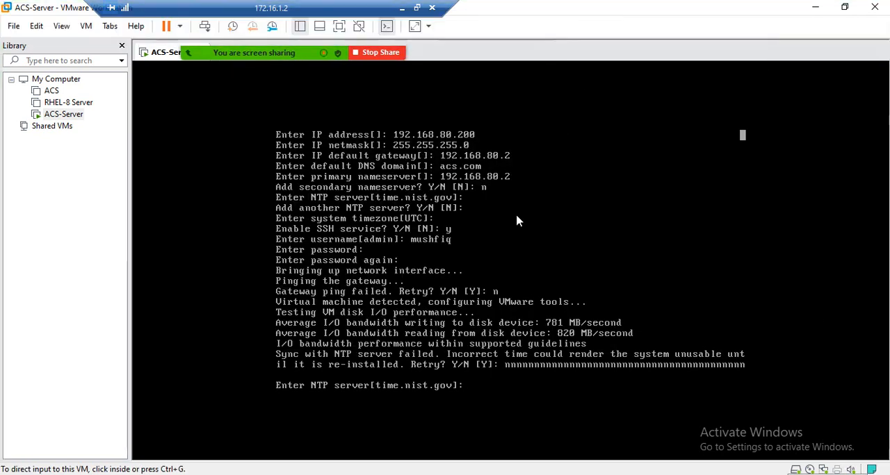
Step: Accept time.nist.gov as the NTP server again and answer n to the synchronization retry so the ACS installation proceeds
click(488, 379)
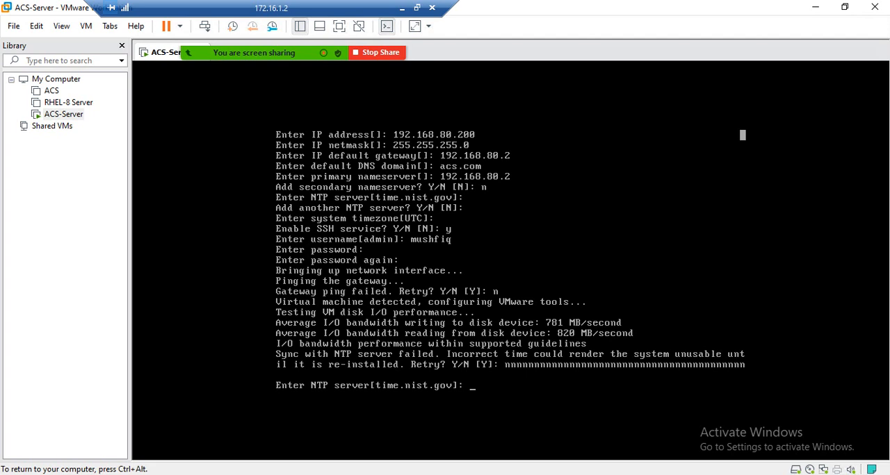
key(Return)
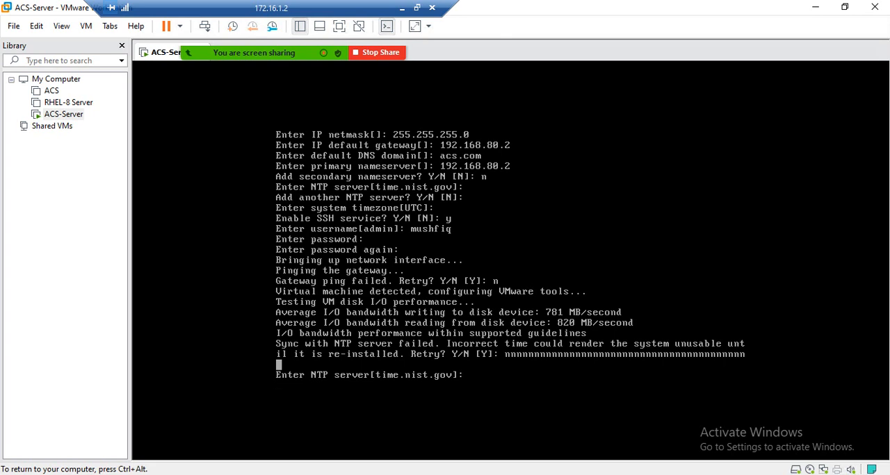
key(Return)
triple_click(278, 385)
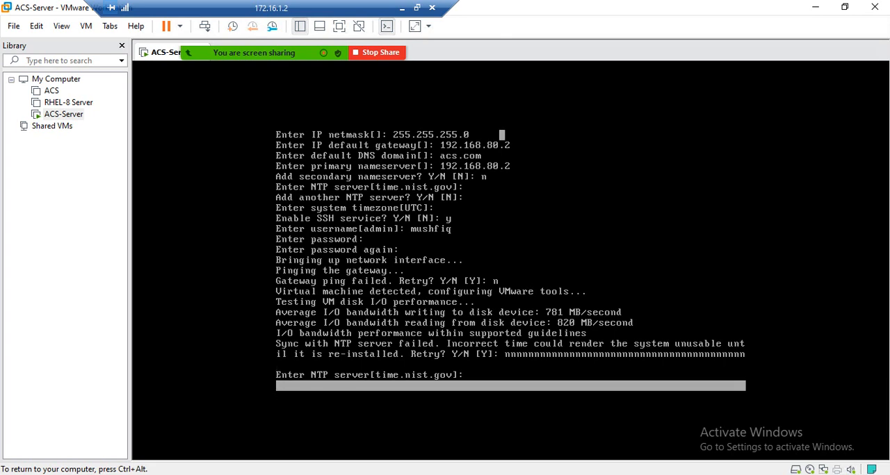
triple_click(502, 135)
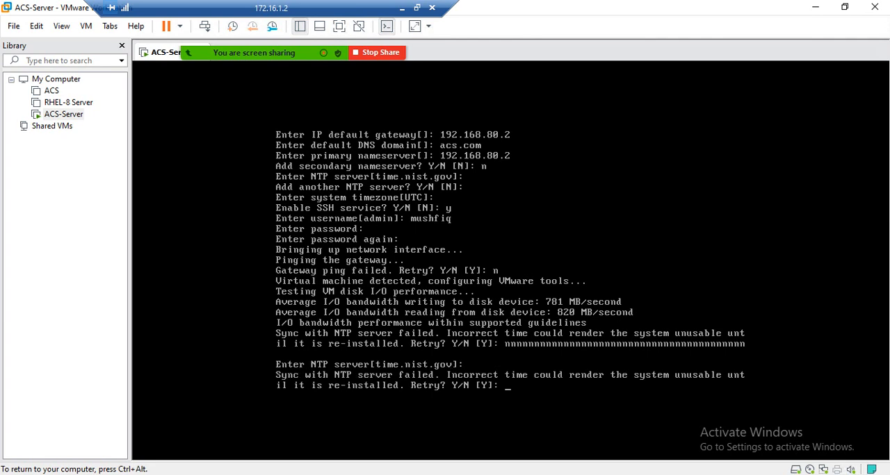
text(n)
key(Return)
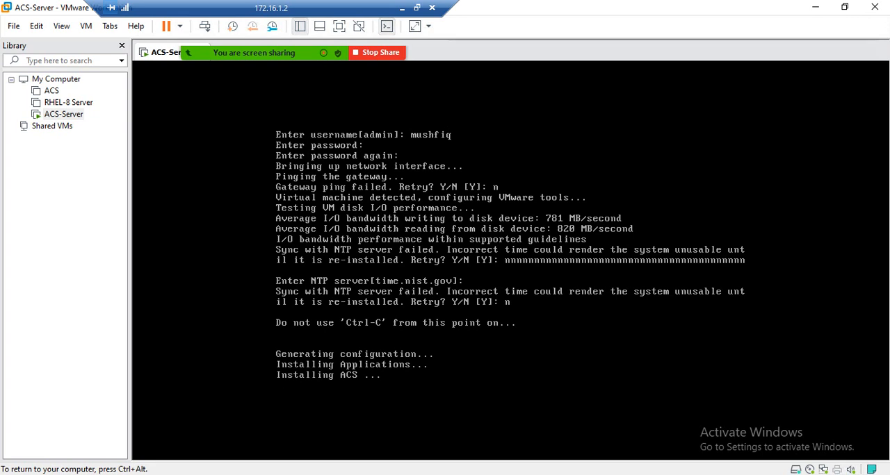
key(ctrl+alt)
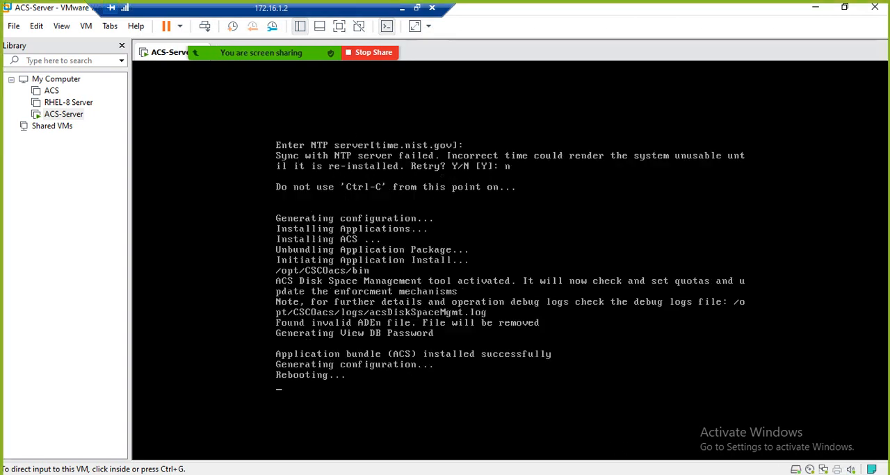
mouse_move(245, 6)
click(563, 28)
click(577, 92)
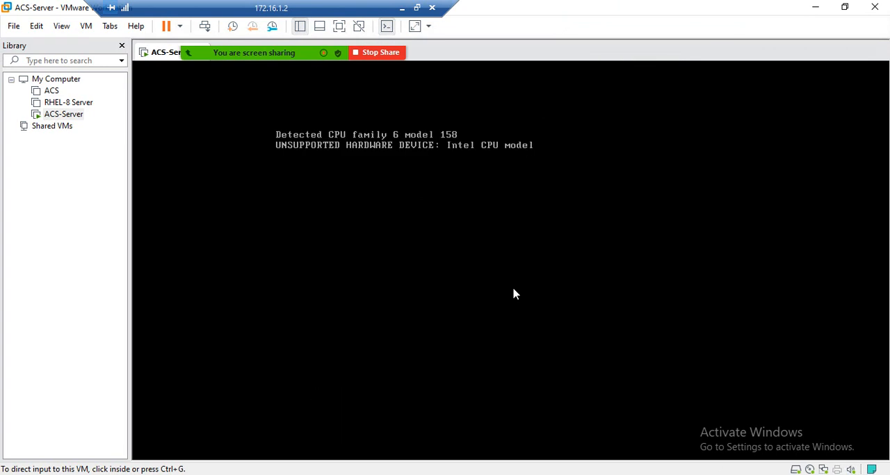
Step: Restore the Command Prompt and VMware Workstation windows to their smaller size and bring the ping to 192.168.80.200 forward
click(484, 474)
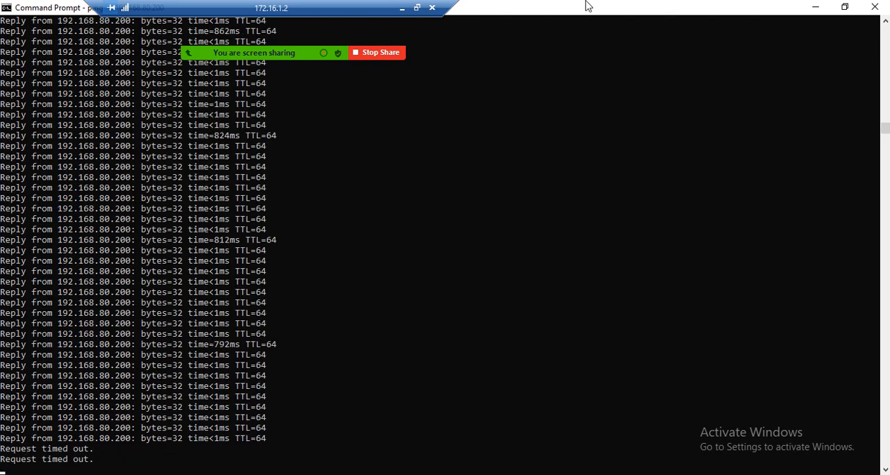
click(845, 7)
click(845, 7)
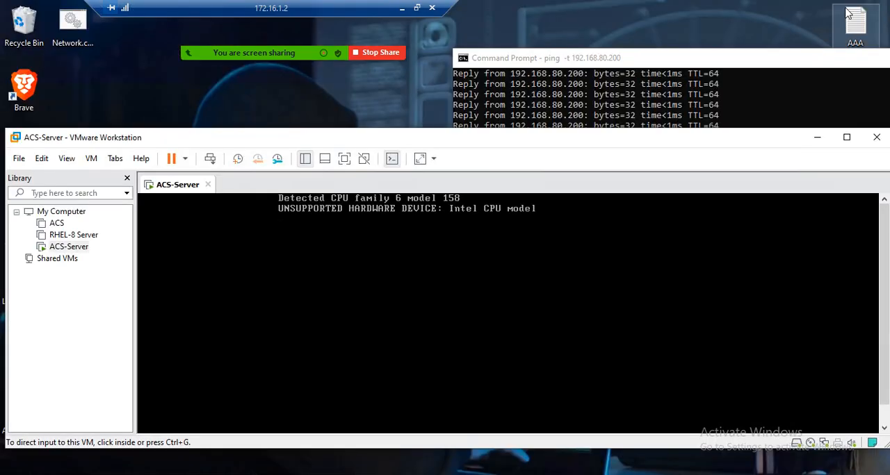
click(716, 82)
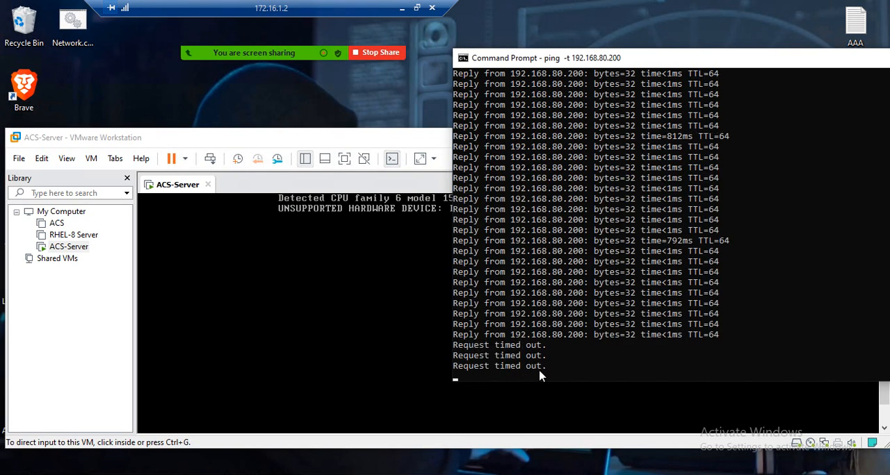
Step: Maximize VMware Workstation and place the Command Prompt ping window over it, clear of the console's boot progress bar
double_click(371, 140)
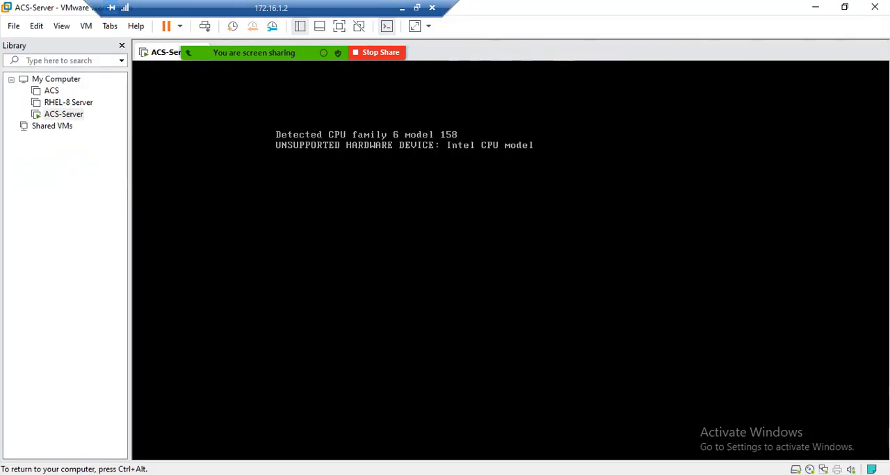
key(ctrl+alt)
key(alt+Tab)
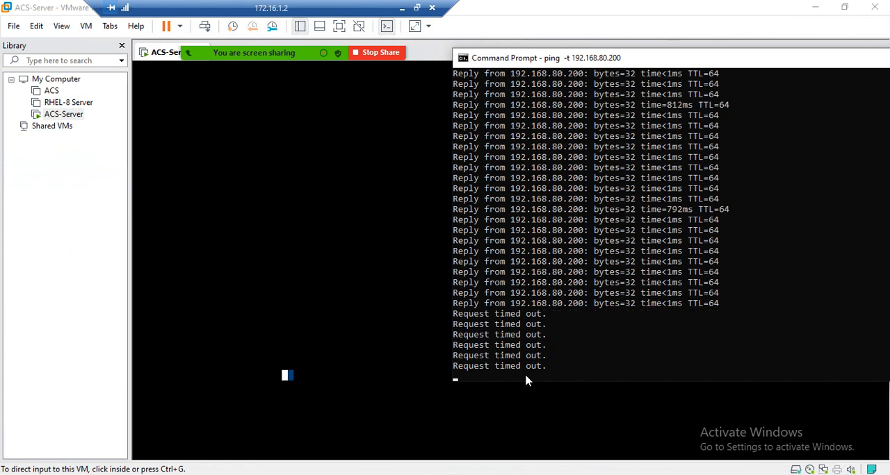
drag(593, 60, 717, 16)
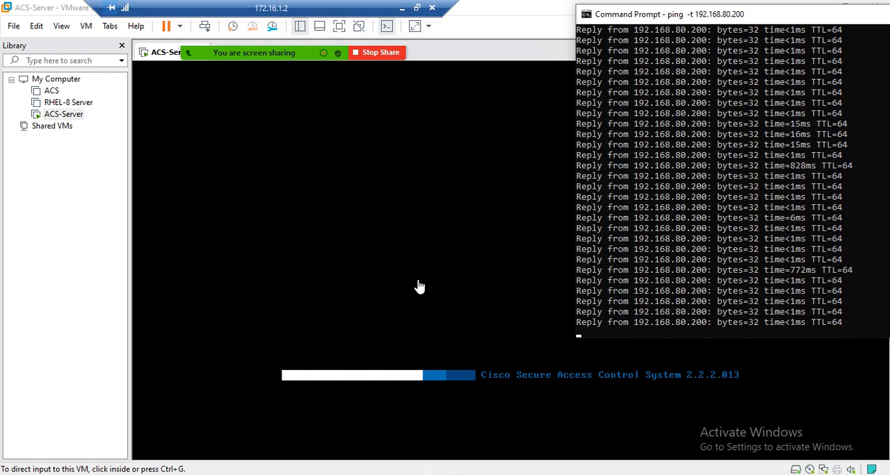
Step: Try to log in at the ACS-Server console as admin with the account password, repeating the attempt and using Admin once
click(451, 202)
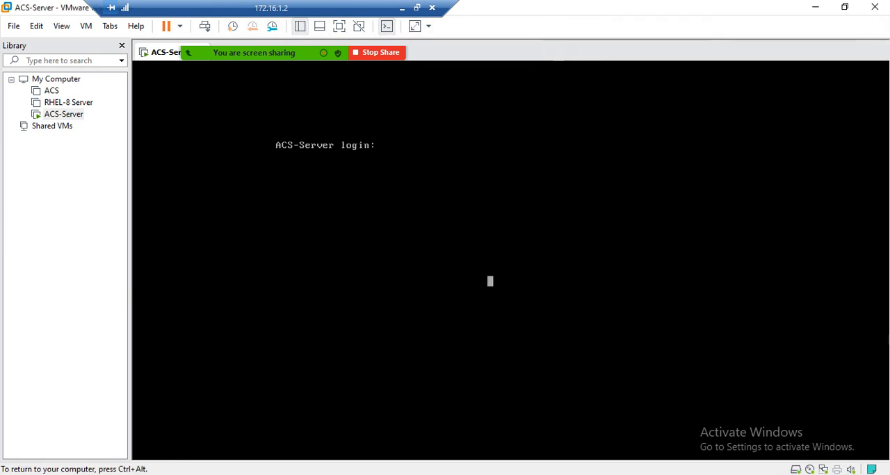
text(admin)
key(Return)
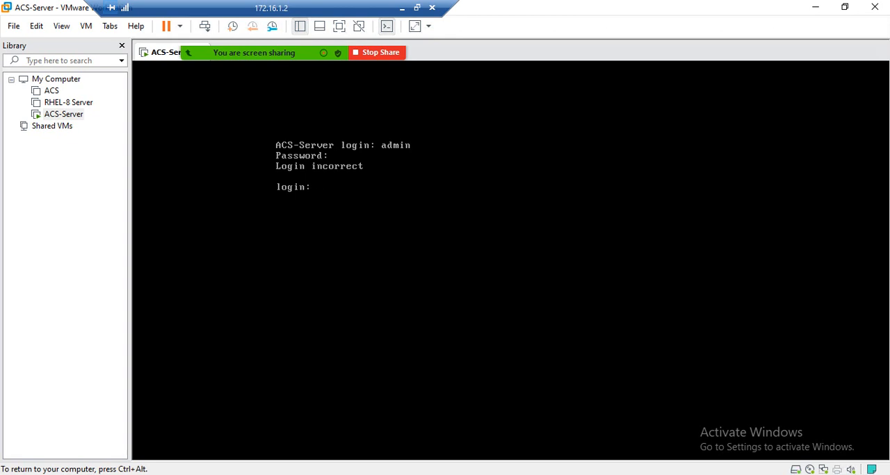
text(admin)
key(Return)
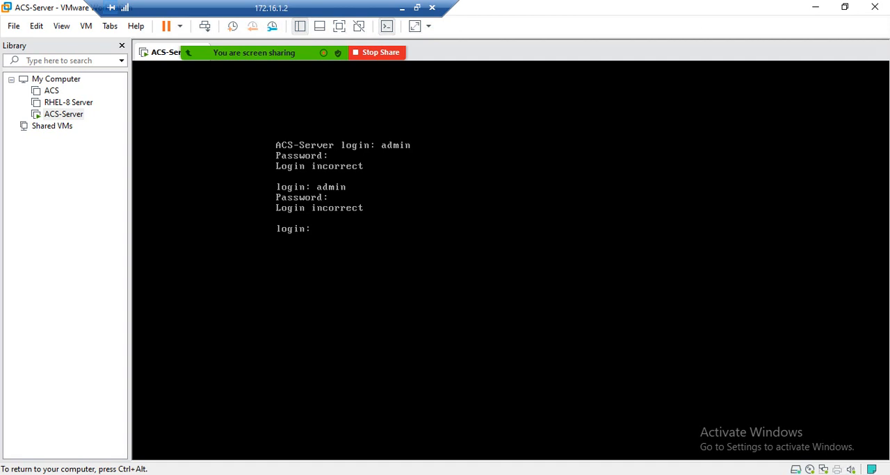
text(admin)
key(Return)
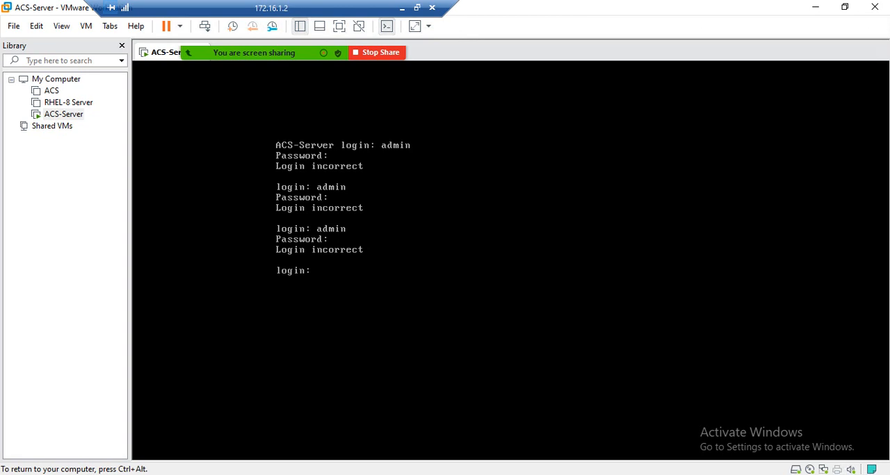
text(Admin)
key(Return)
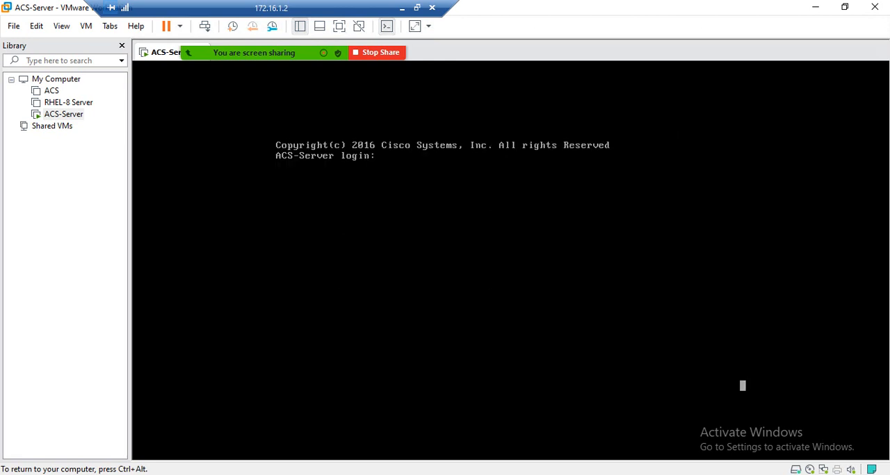
key(ctrl+alt)
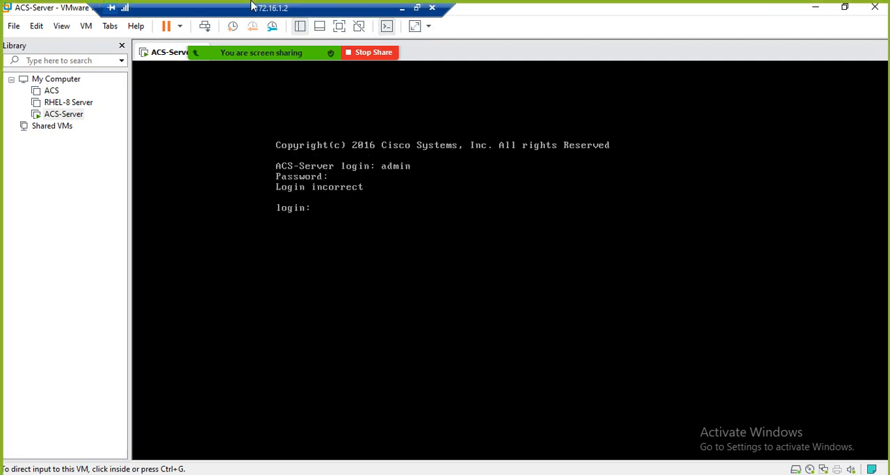
mouse_move(248, 55)
click(562, 30)
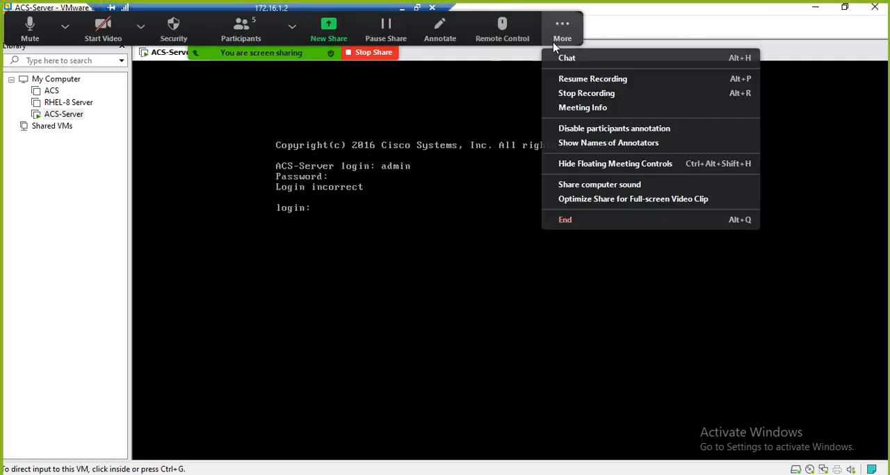
click(566, 79)
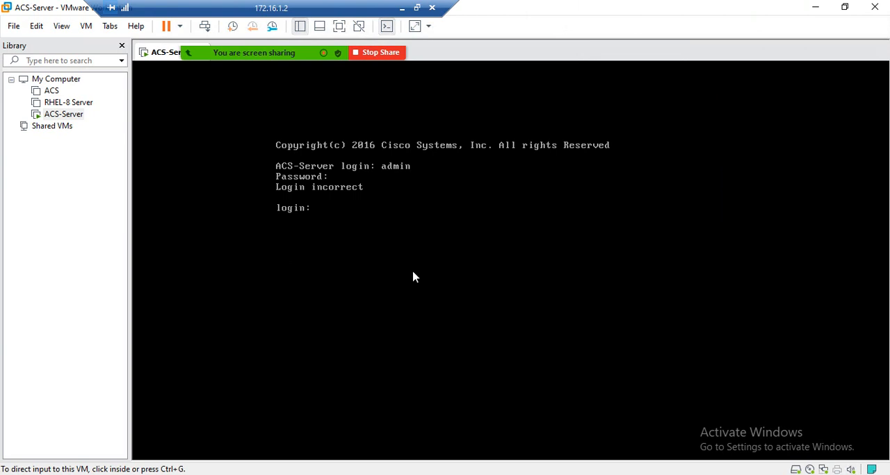
Step: Minimize VMware Workstation and switch to Google Chrome in a maximized window, keeping the screen-sharing bar clear of the address area
click(816, 7)
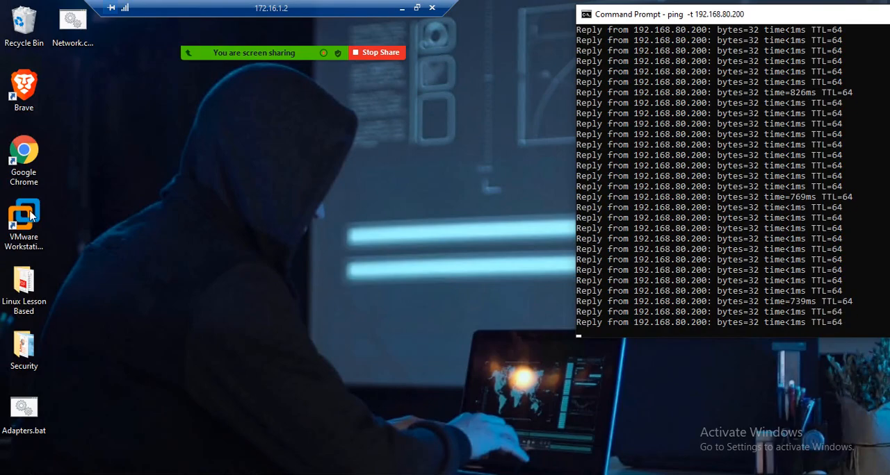
double_click(32, 143)
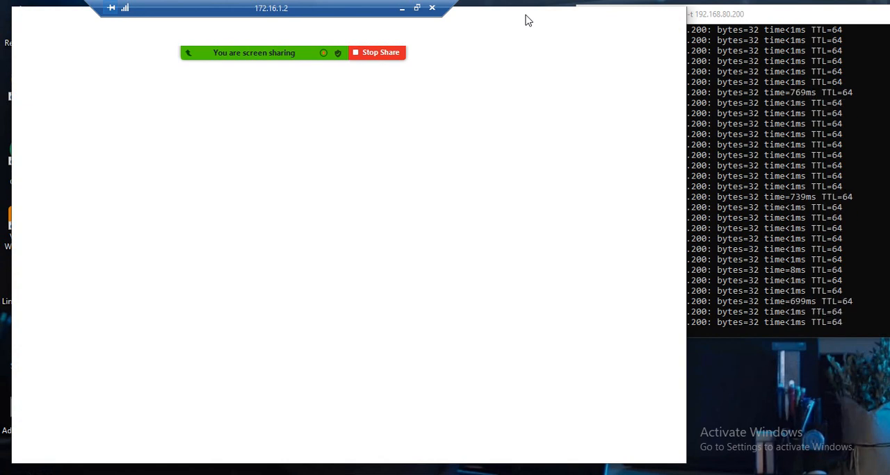
double_click(506, 26)
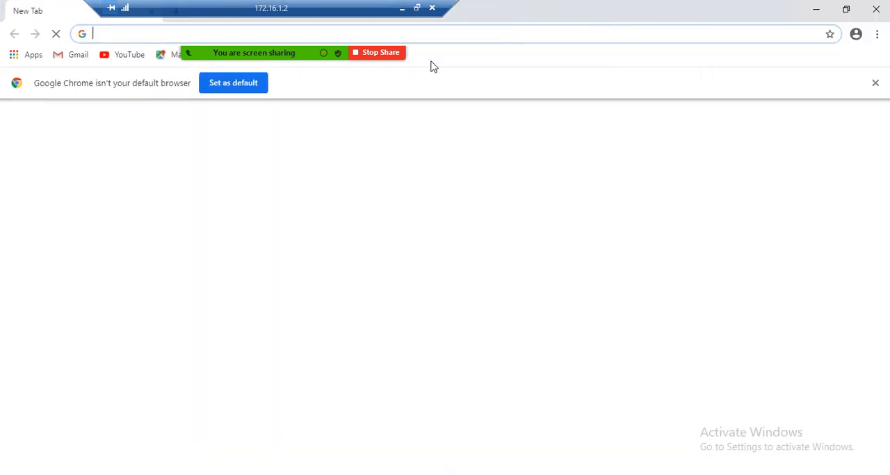
drag(326, 28, 624, 32)
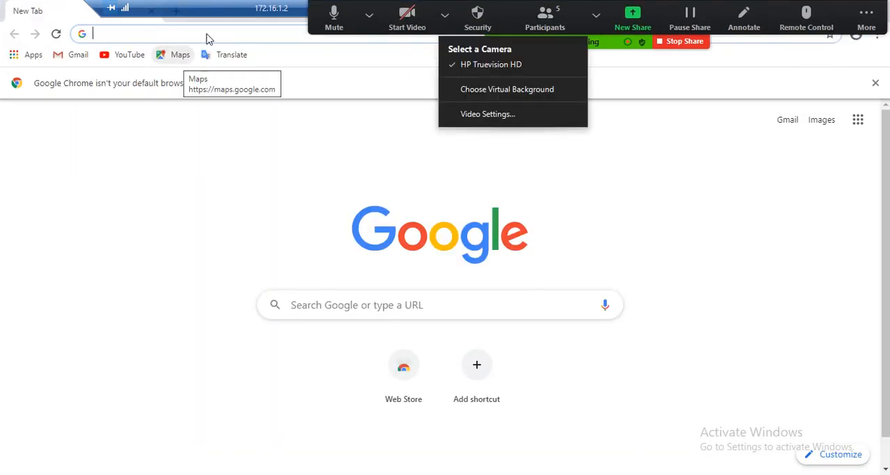
click(179, 34)
text(https)
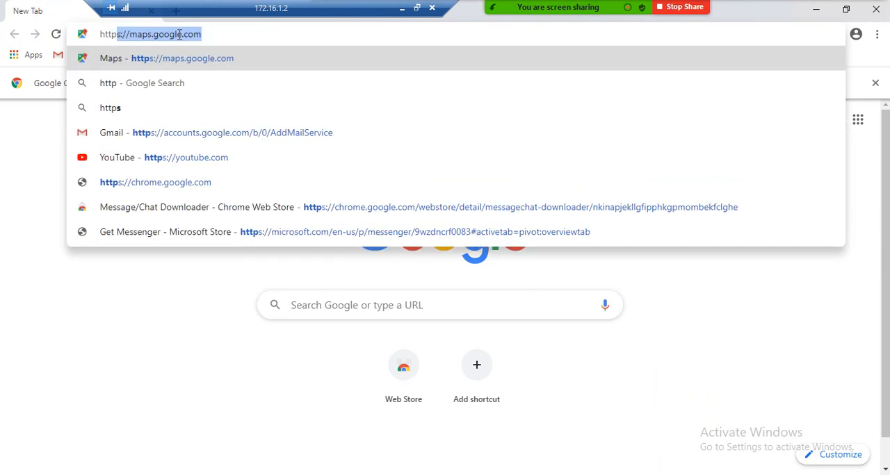
text(://192)
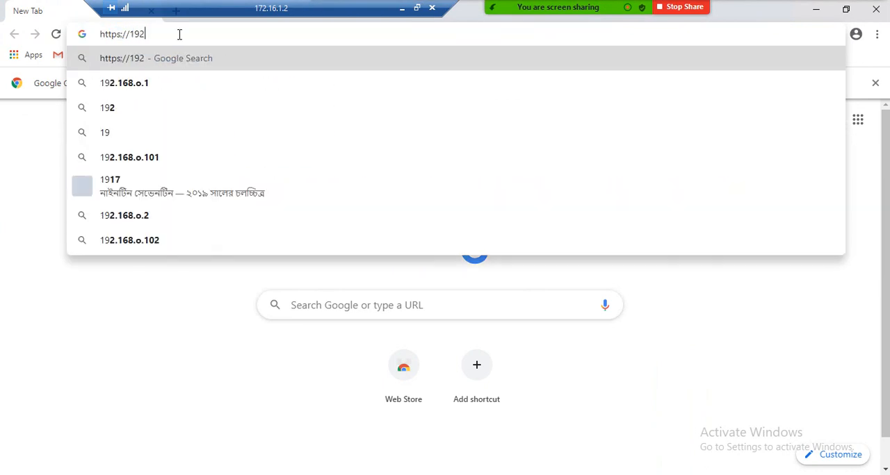
text(.168.)
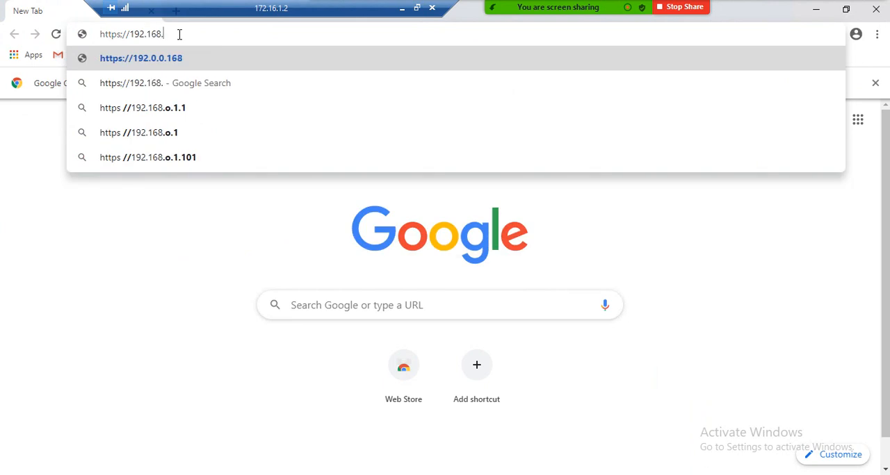
text(80.)
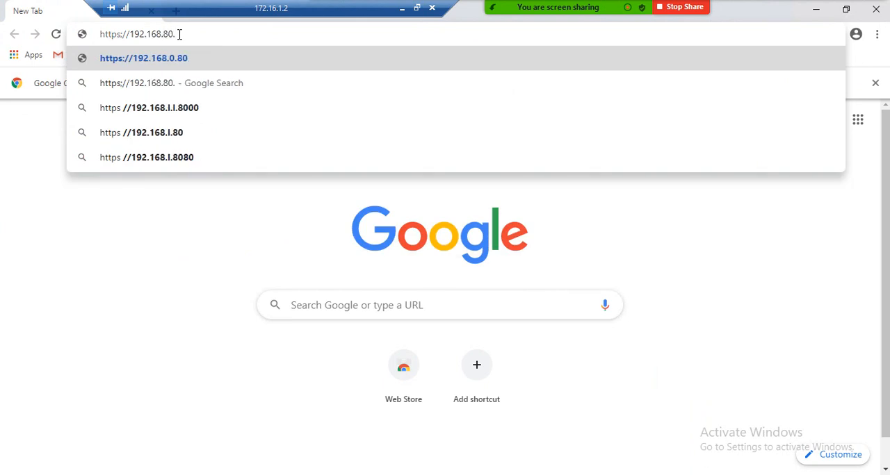
text(20)
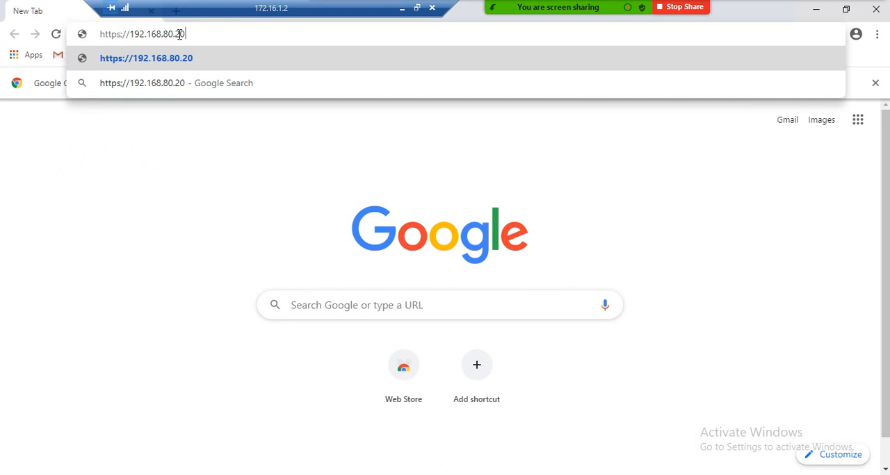
text(0)
key(Return)
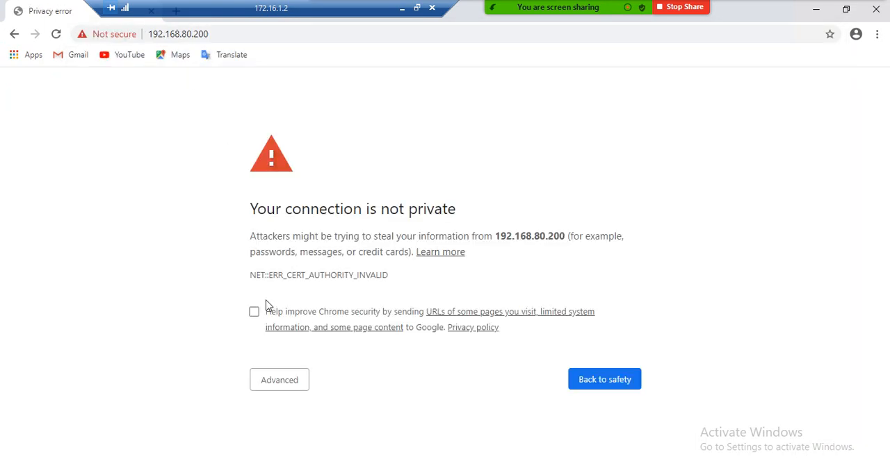
Step: Proceed past the certificate warning to 192.168.80.200 and enter acsadmin as the username on the Cisco Secure ACS login page
click(272, 386)
scroll(320, 304, down, 1)
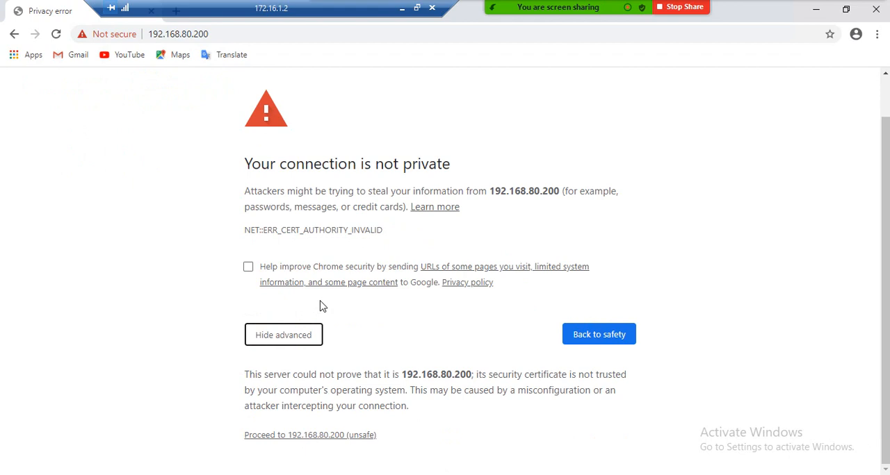
click(288, 438)
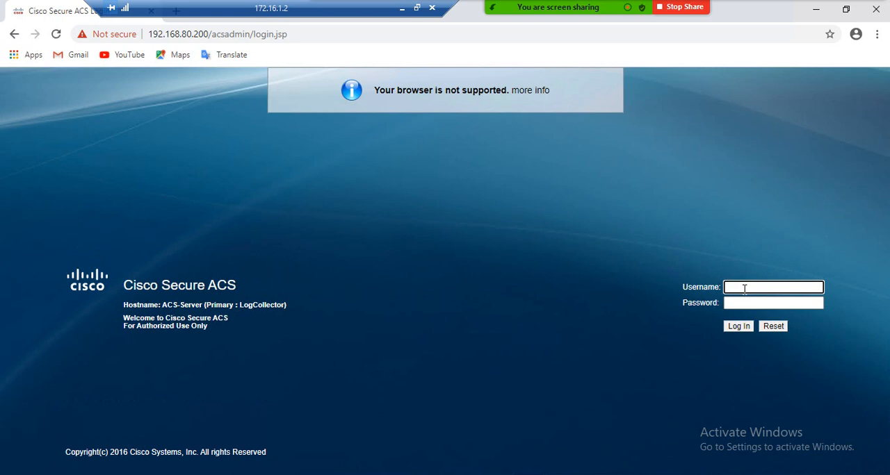
text(acsadmin)
Step: Switch to VMware Workstation and log in at the ACS-Server console with the administrator's own username and account password, retrying once
key(alt+Tab)
click(369, 218)
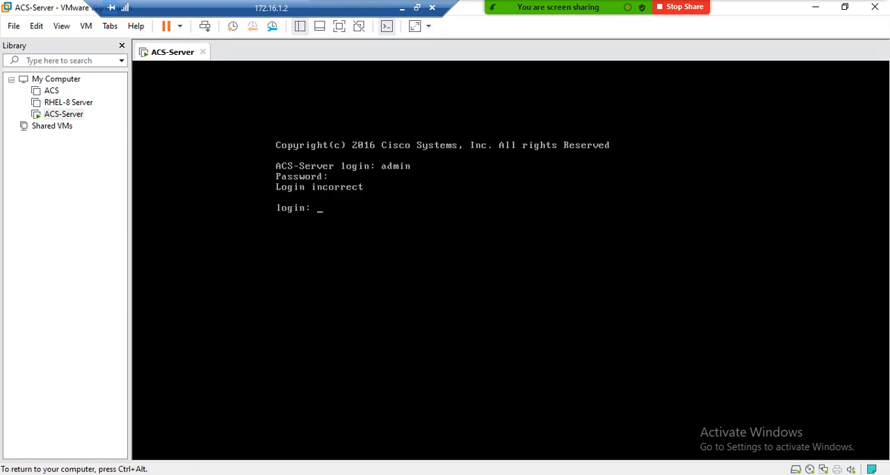
text(mushfiq)
key(Return)
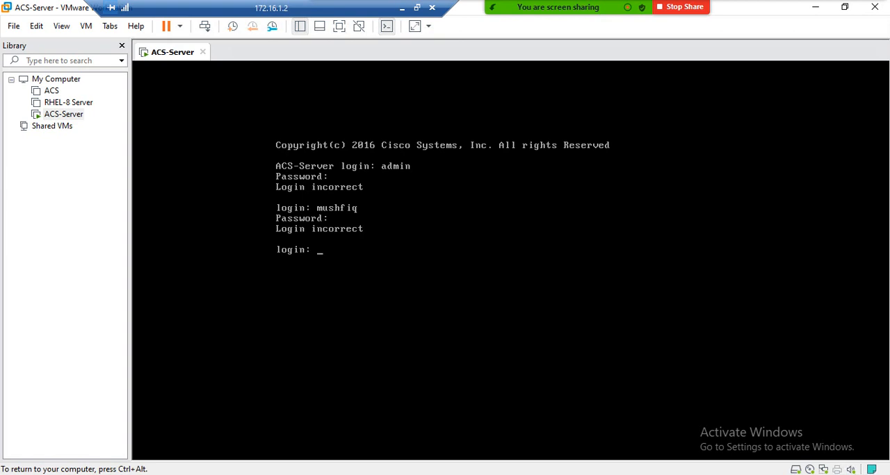
text(mushfiq)
key(Return)
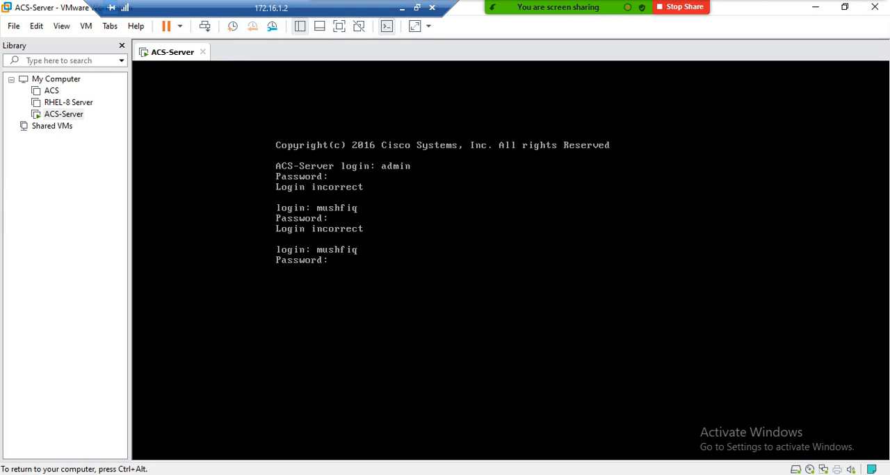
key(Return)
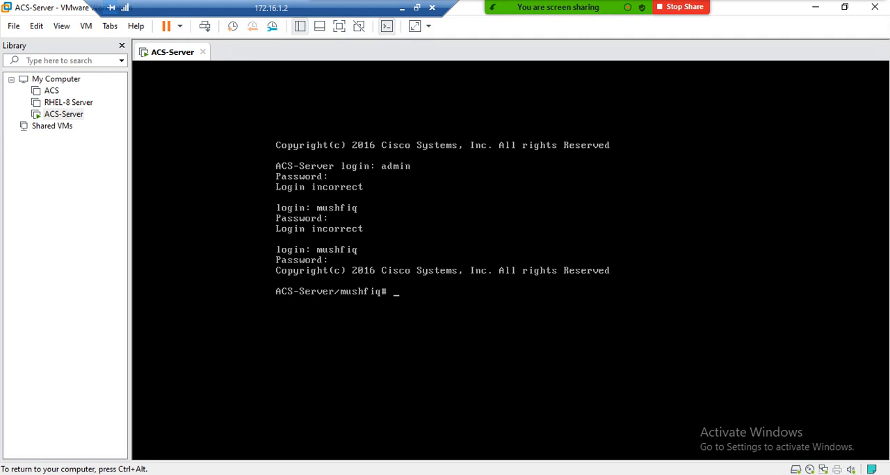
key(Return)
key(Return)
key(Return)
key(Return)
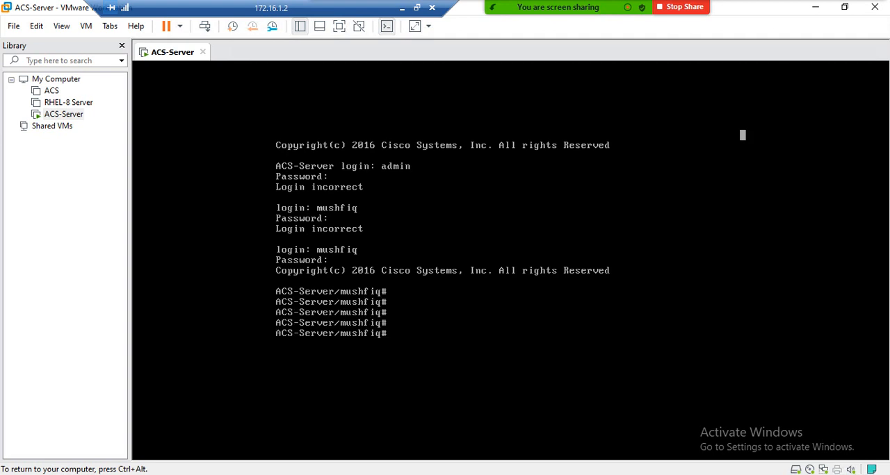
Step: Check the ACS processes at the console with show application status acs
text(show application )
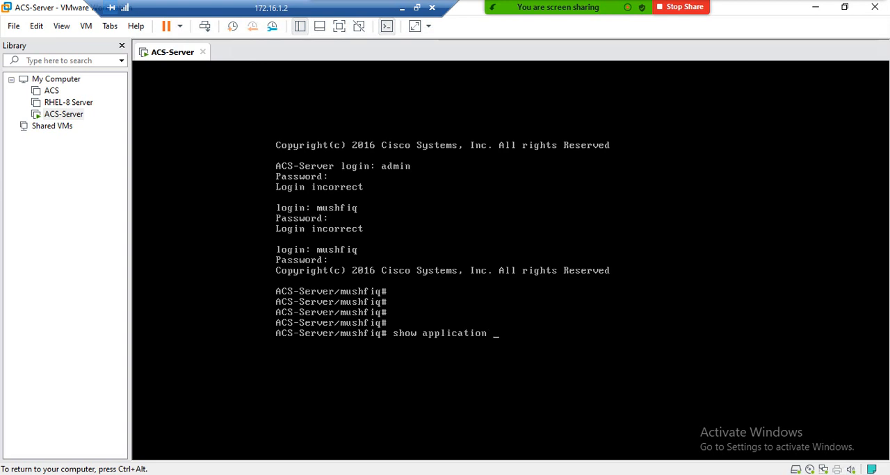
text(status acs)
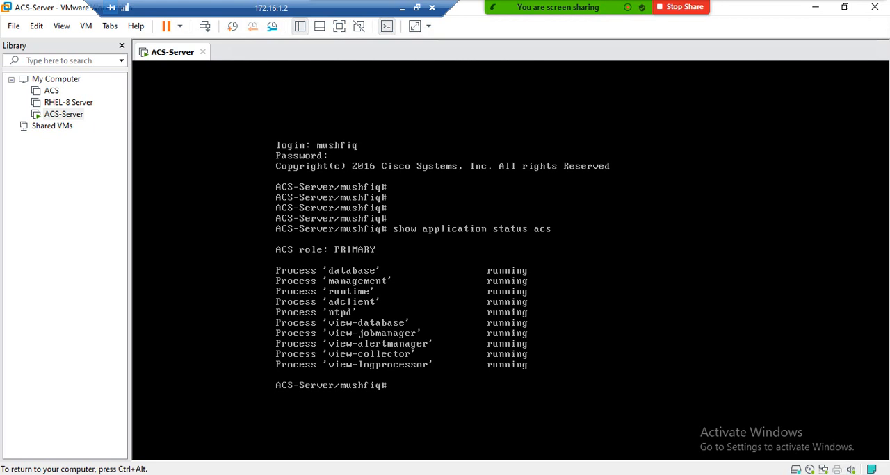
Step: Display the server's network interface details with show interface gigabitEthernet 0 and release the console's input capture
text(show interface g)
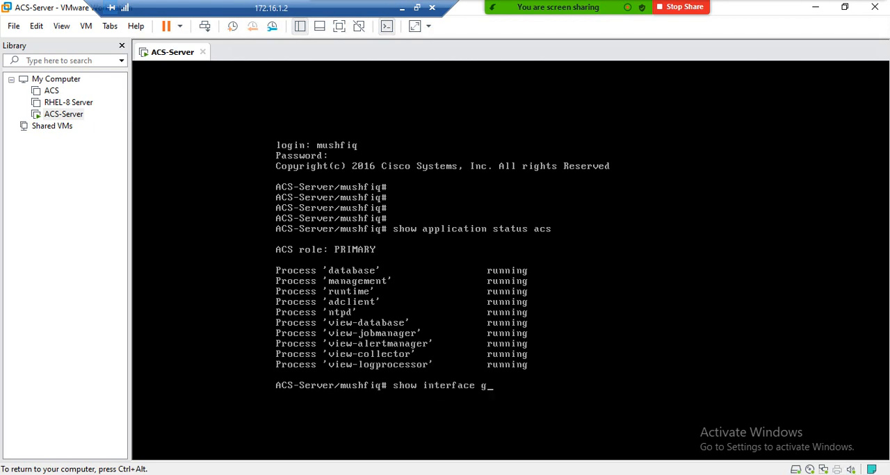
text(igabitEthernet )
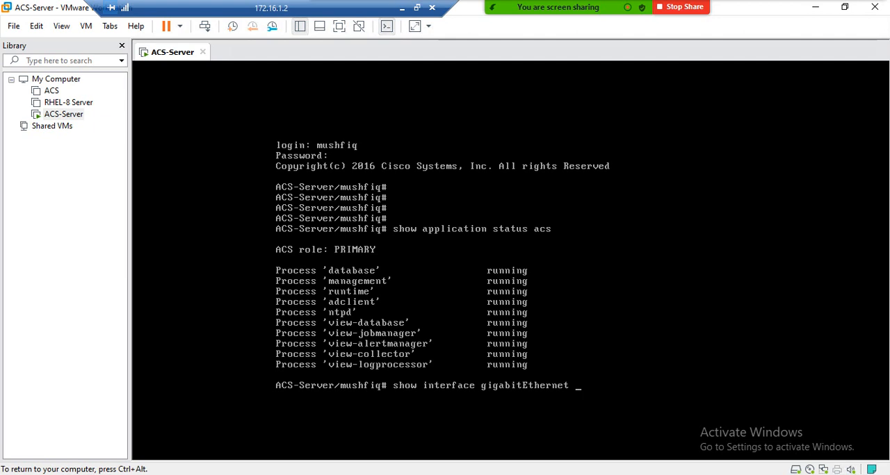
text(0)
key(Return)
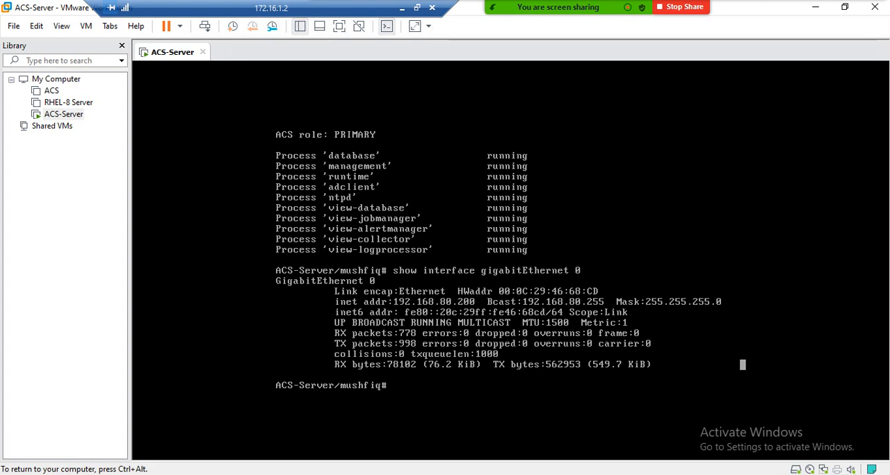
key(ctrl+alt)
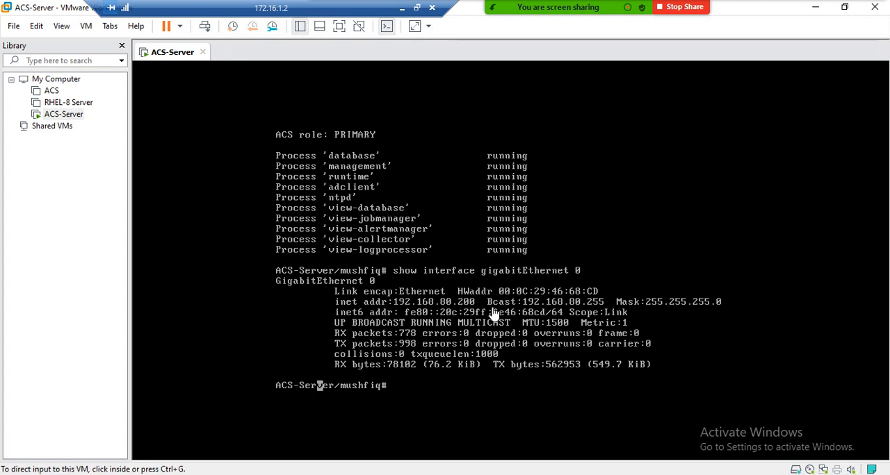
Step: Switch back to Google Chrome and log in to Cisco Secure ACS as acsadmin with the initial account password
key(alt+Tab)
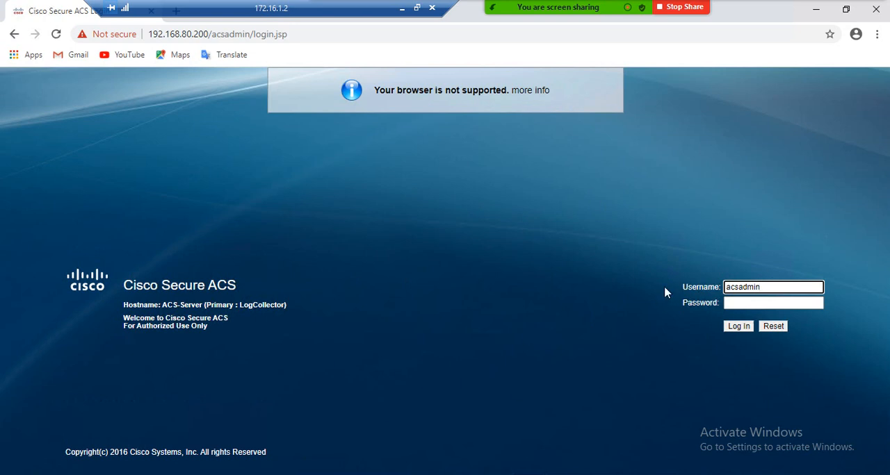
click(753, 303)
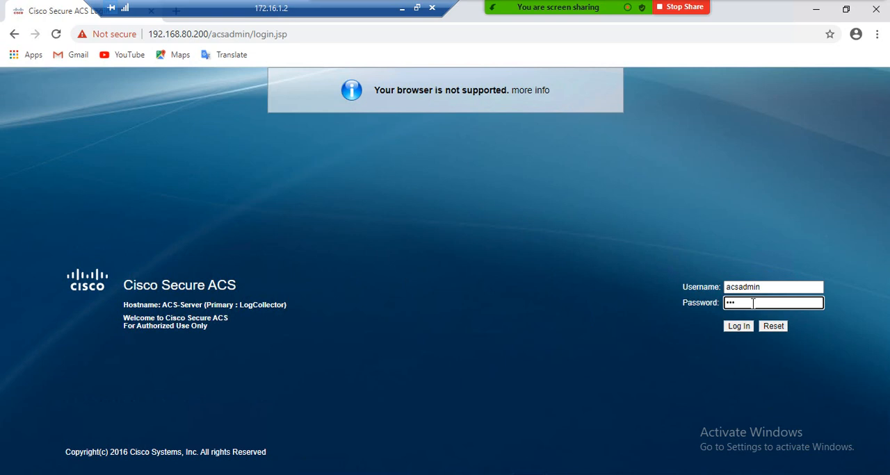
text(****)
key(Return)
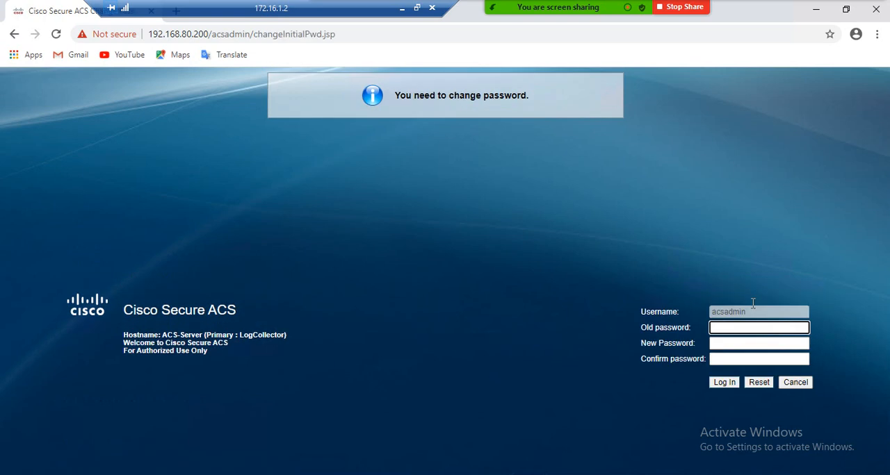
Step: Submit the initial password change for acsadmin with the old password, the new password and its confirmation
click(734, 343)
click(736, 329)
text(default)
key(Tab)
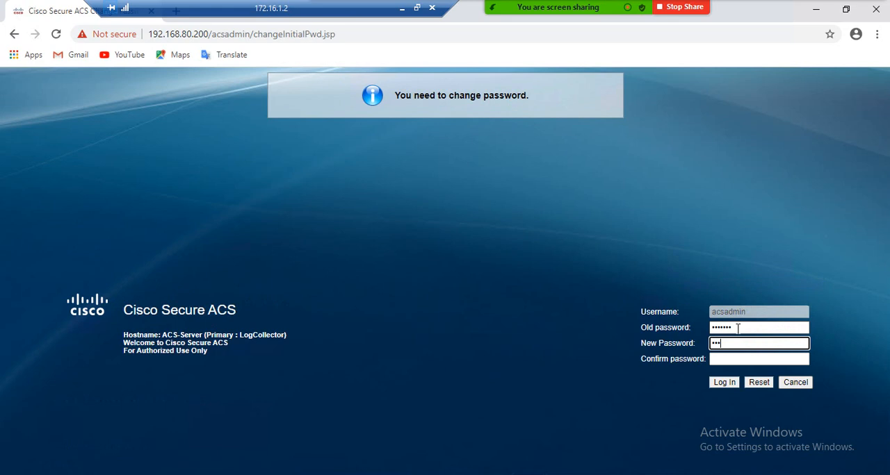
text(•••••)
key(Tab)
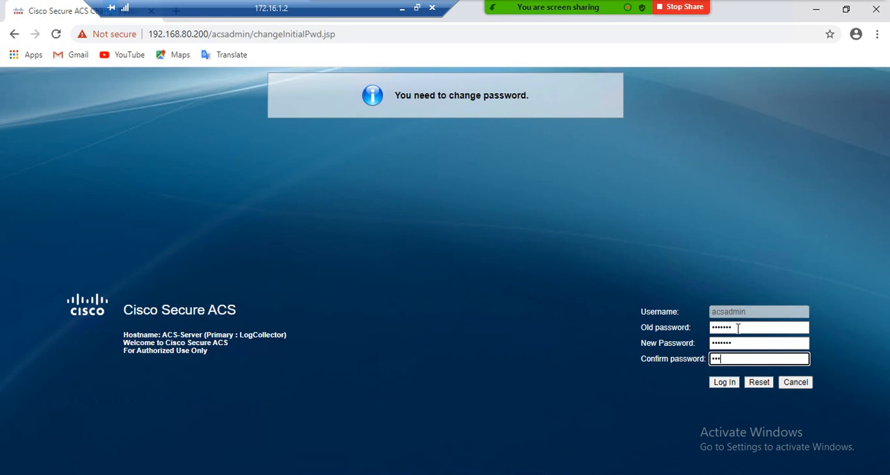
text(•••••••)
key(Return)
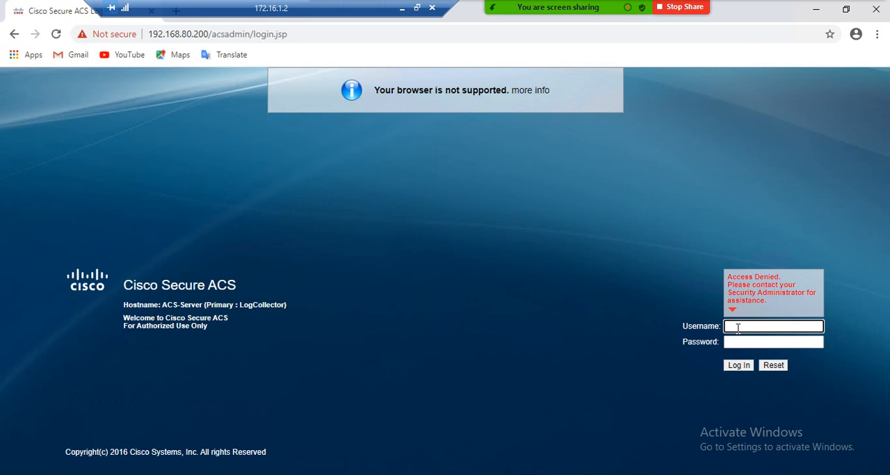
Step: Log in to Cisco Secure ACS again as acsadmin with the account password
click(738, 330)
text(acsadmin)
key(Tab)
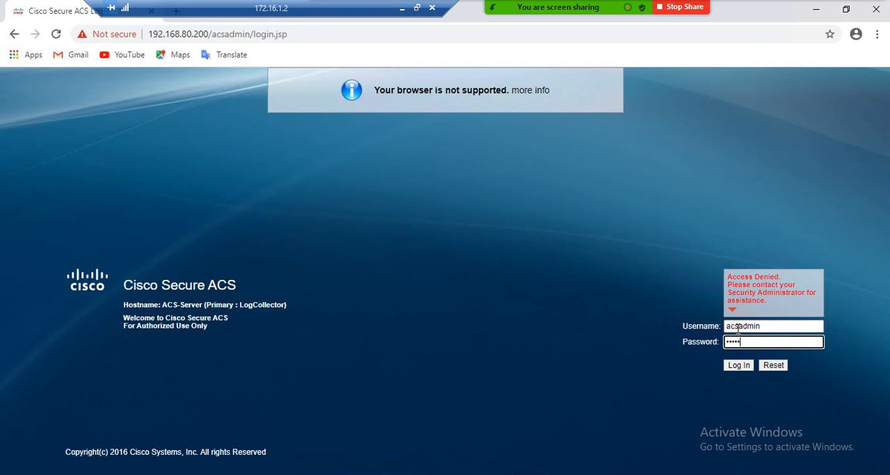
text(default)
key(Return)
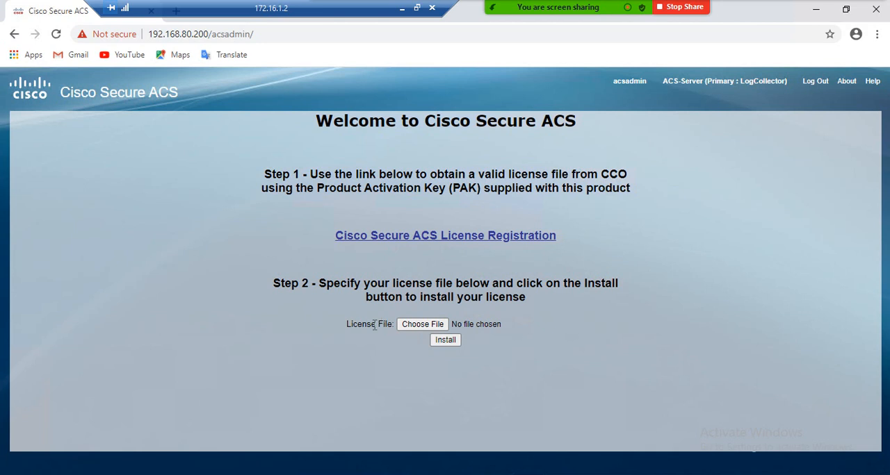
Step: Choose the license file ACSFEATEVAL20200726015147151.lic from the ACS folder on drive D and install it
click(430, 323)
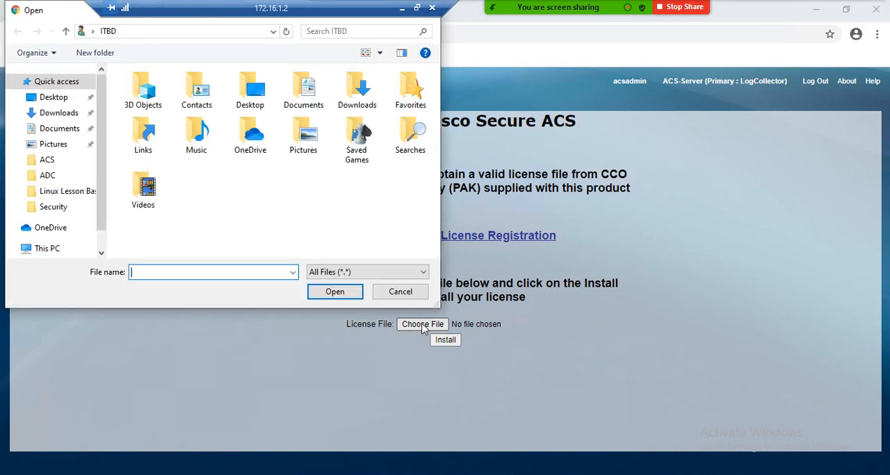
click(51, 160)
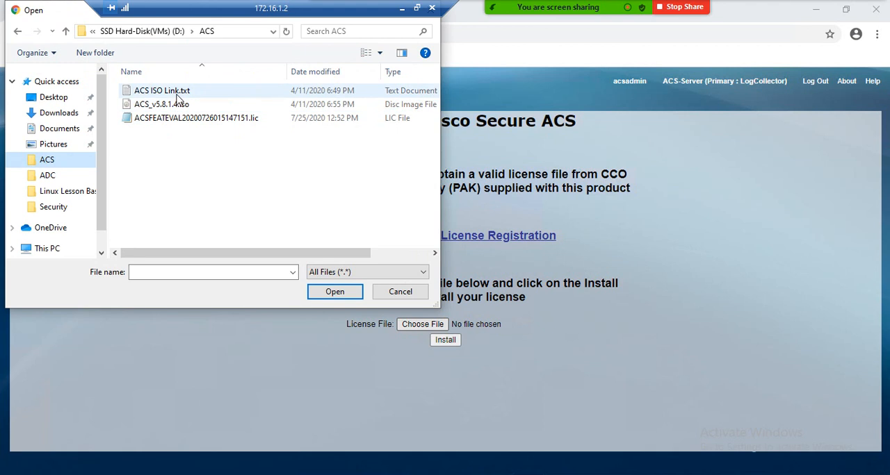
double_click(185, 119)
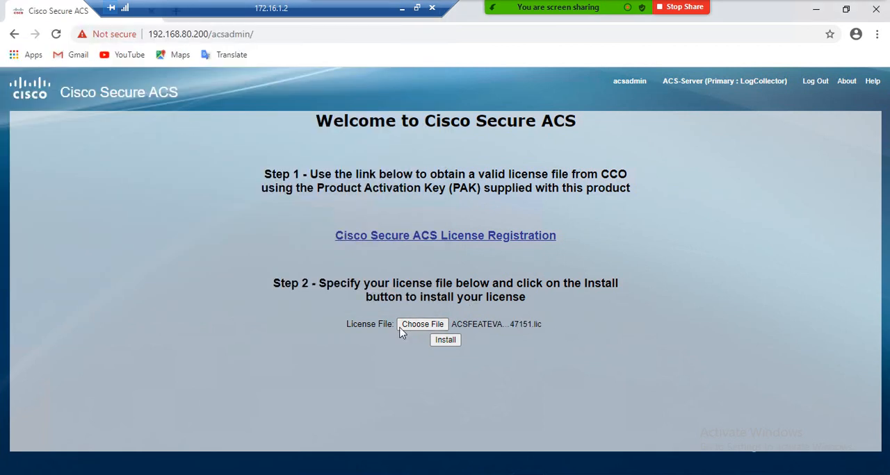
click(446, 347)
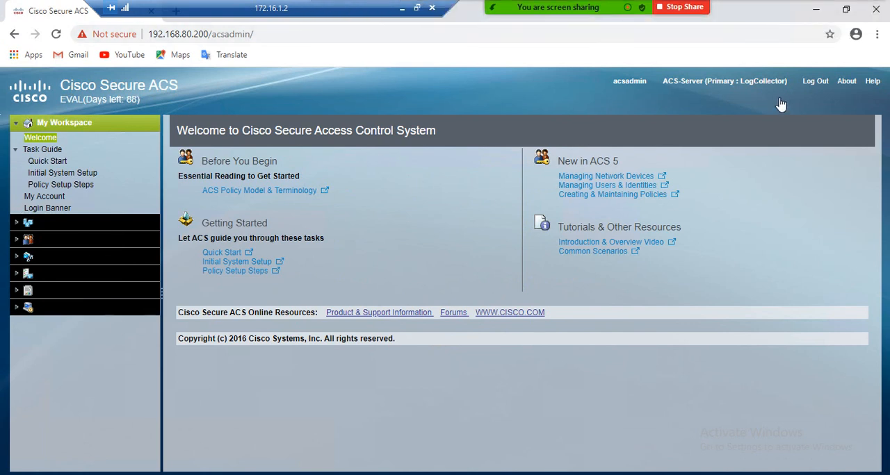
Step: Log out of Cisco Secure ACS, confirm the logout and close Google Chrome
click(815, 82)
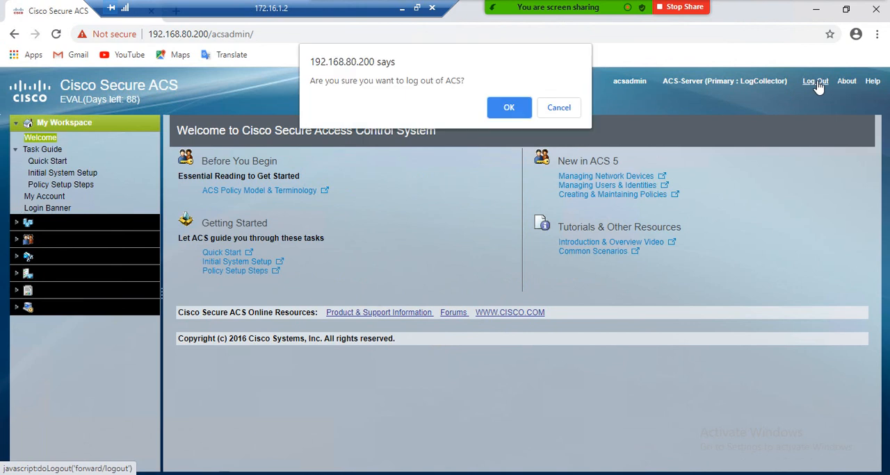
click(512, 106)
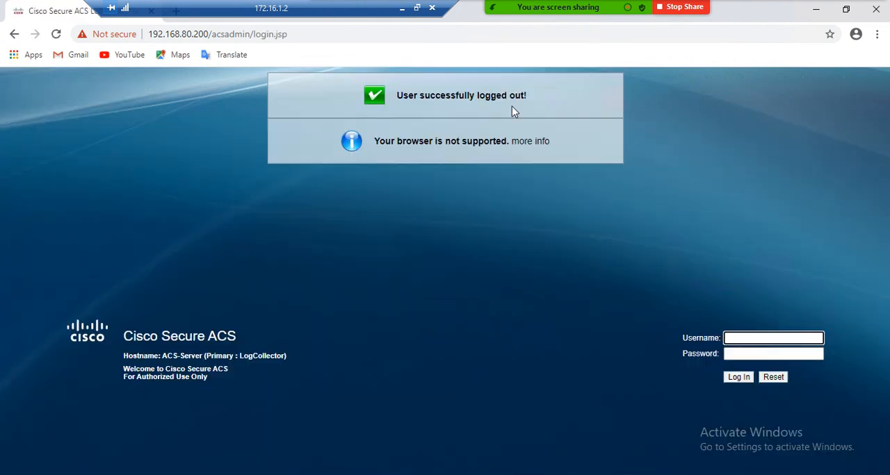
click(877, 11)
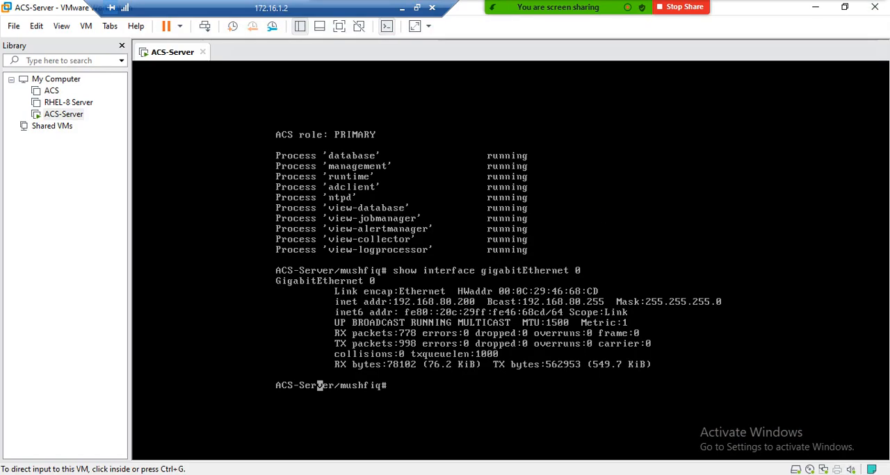
Step: Search Windows for Internet Explorer with the text "inter"
key(super+s)
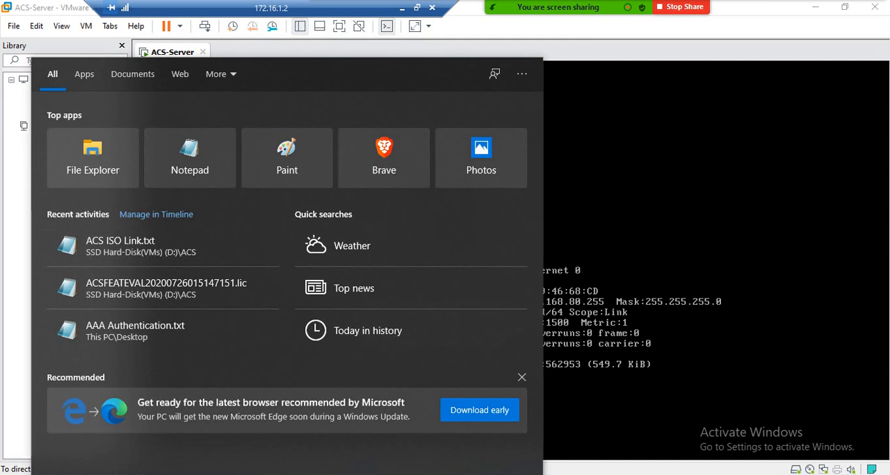
text(inter)
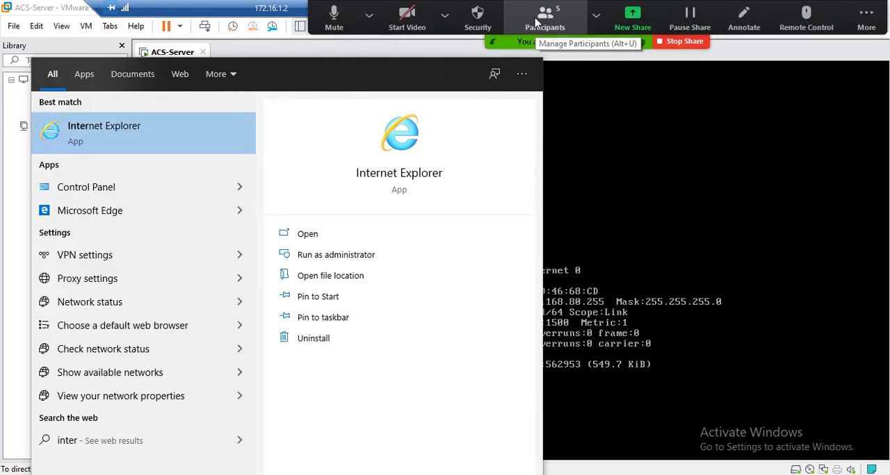
click(539, 20)
click(867, 13)
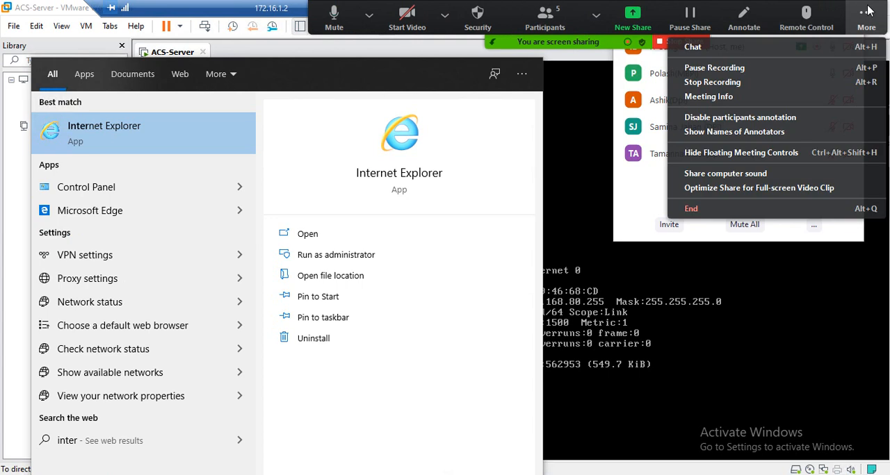
click(704, 68)
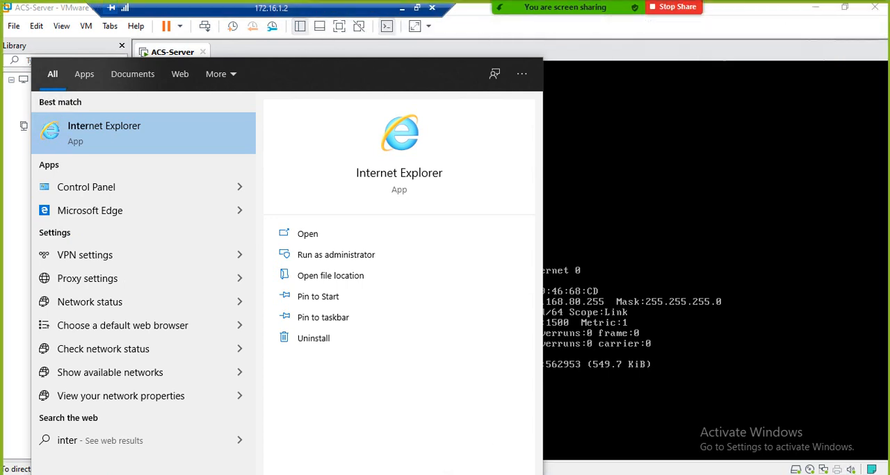
click(866, 17)
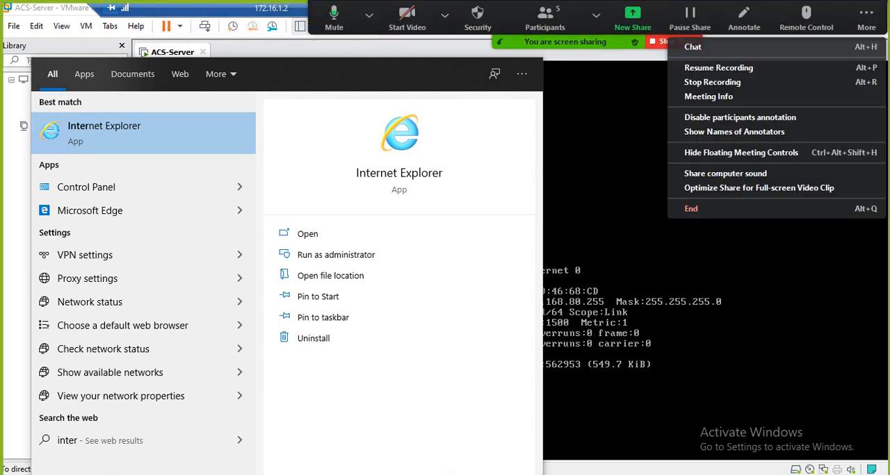
click(714, 69)
Step: Open Internet Explorer, maximize its window and postpone the Internet Explorer 11 setup
click(77, 143)
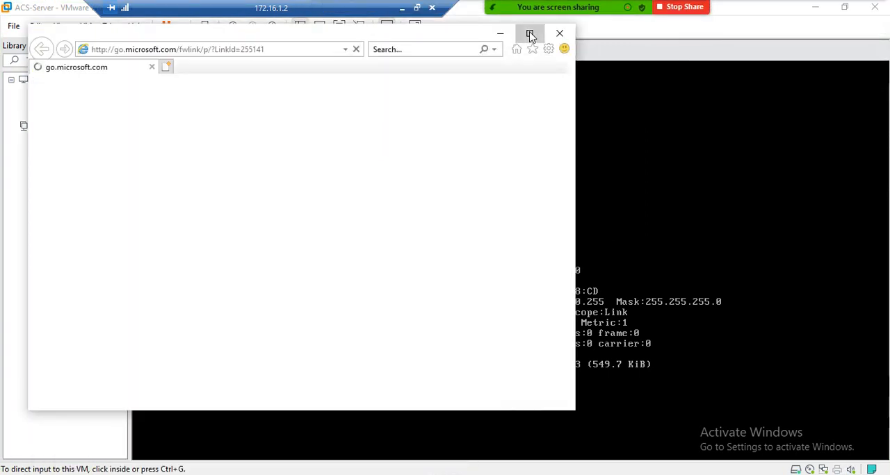
click(530, 36)
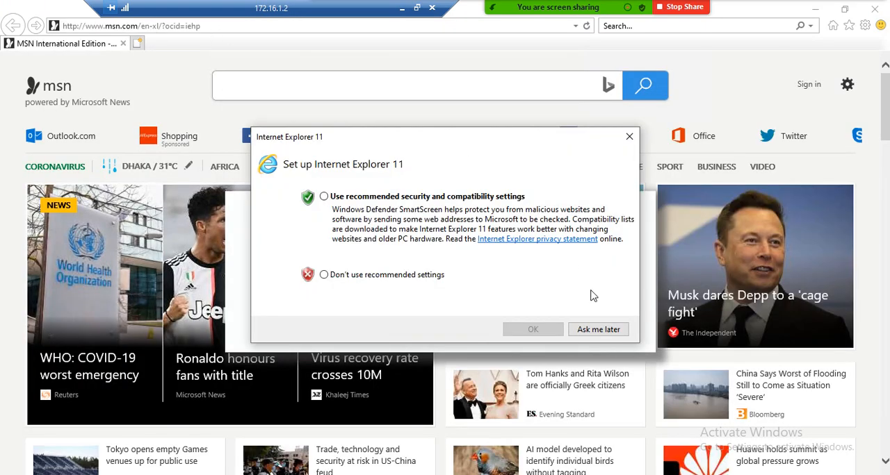
click(592, 332)
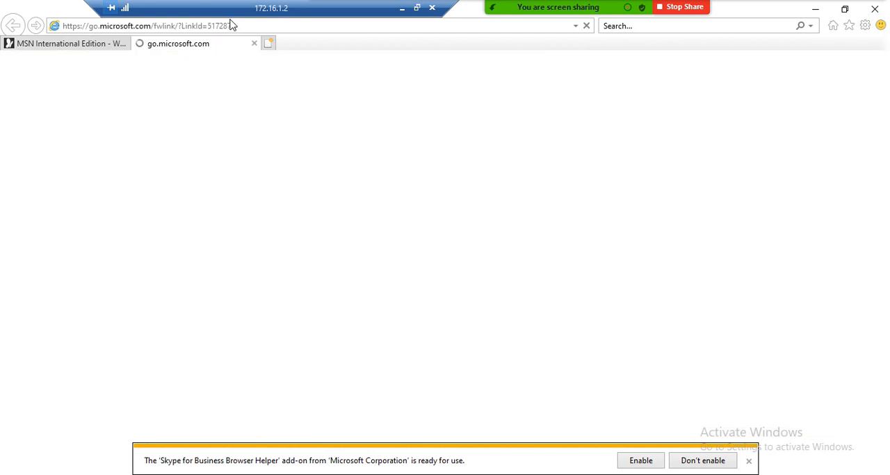
click(243, 25)
text(htt)
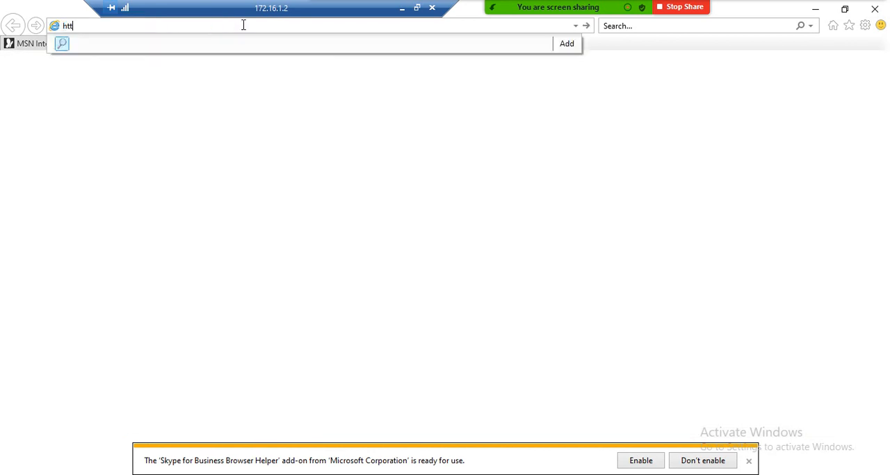
text(ps://)
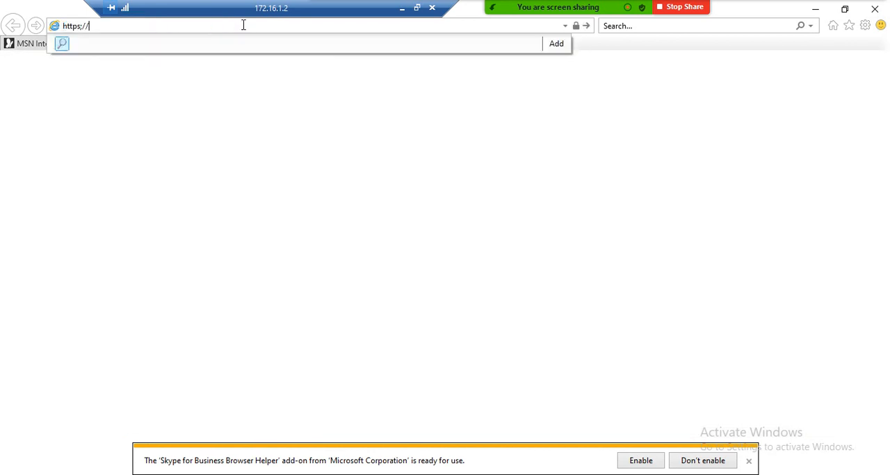
text(192.168.)
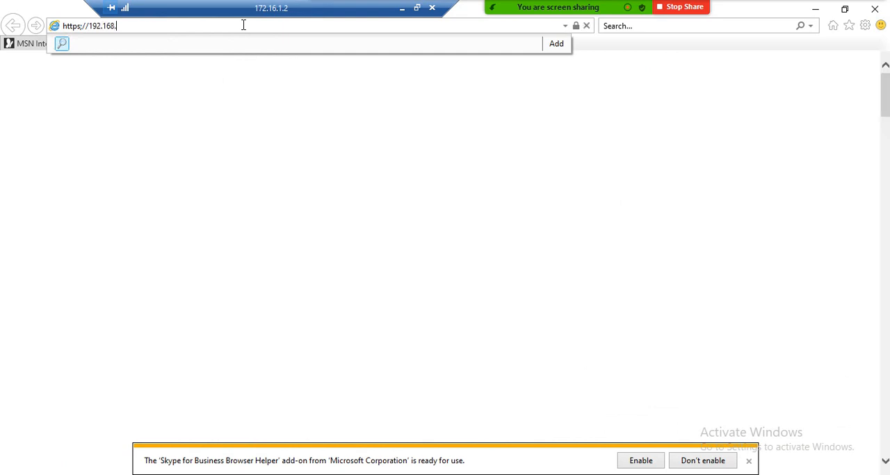
text(80.20)
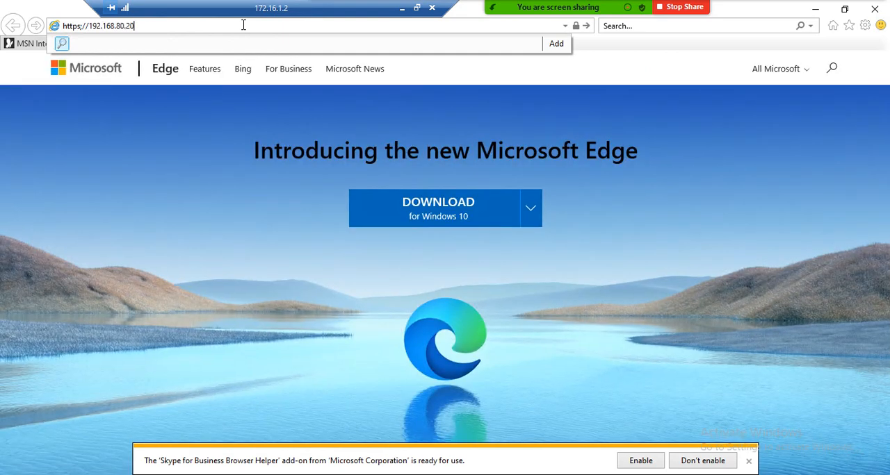
text(0)
key(Return)
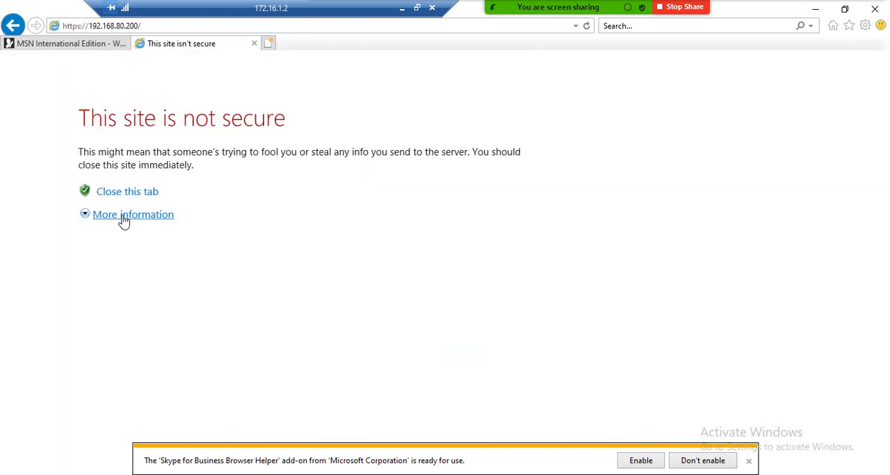
click(124, 217)
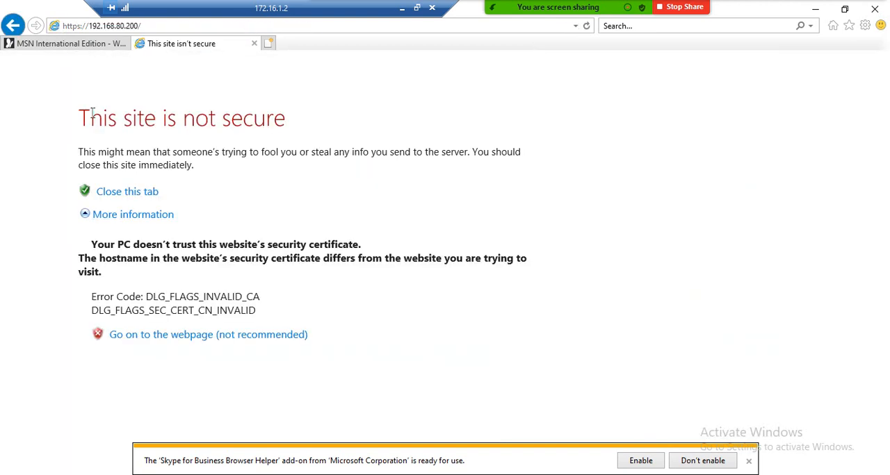
click(175, 336)
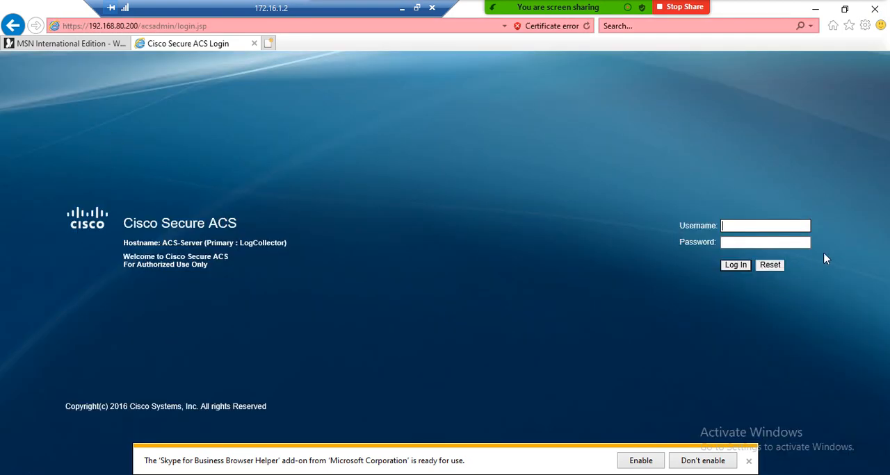
Step: Log in to Cisco Secure ACS as acsadmin with the account password and dismiss the password-storing and Skype add-on notifications
text(acsadmin)
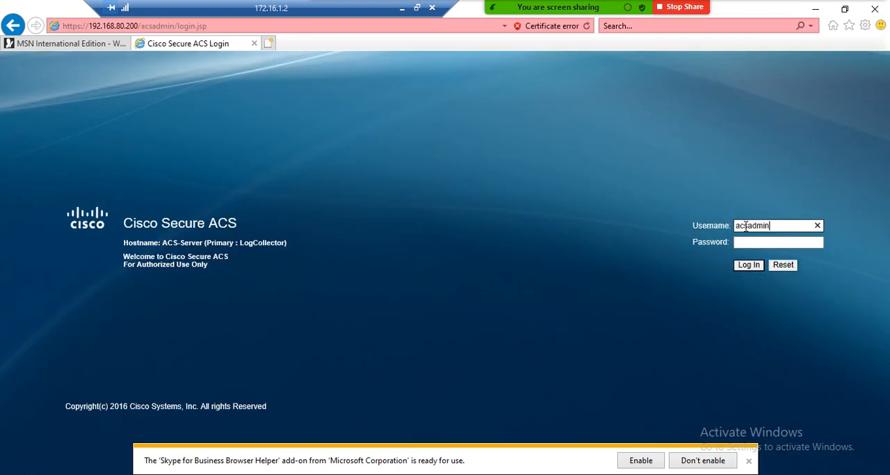
key(Tab)
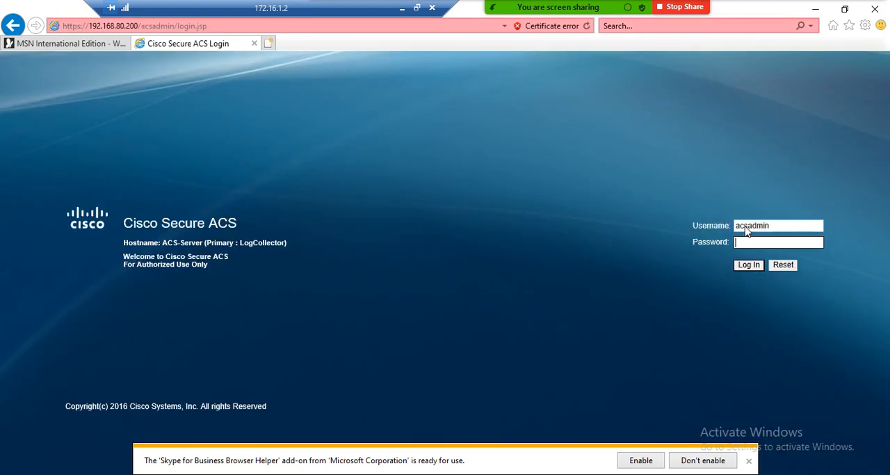
text(******)
key(Return)
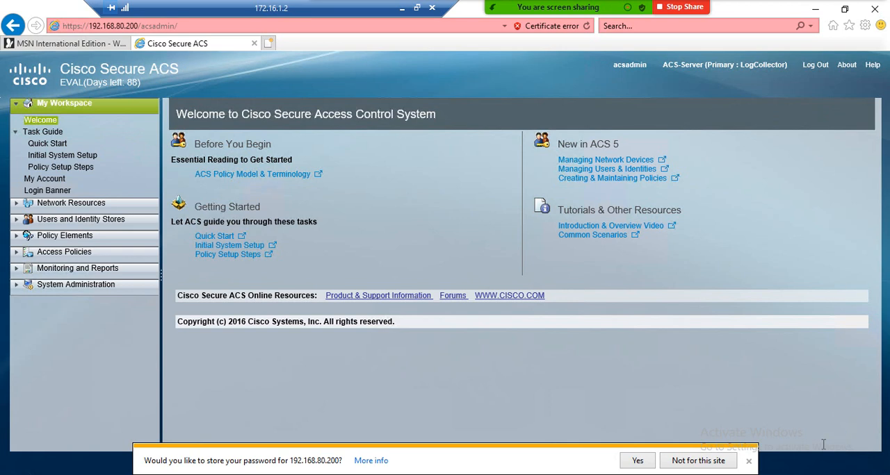
click(748, 462)
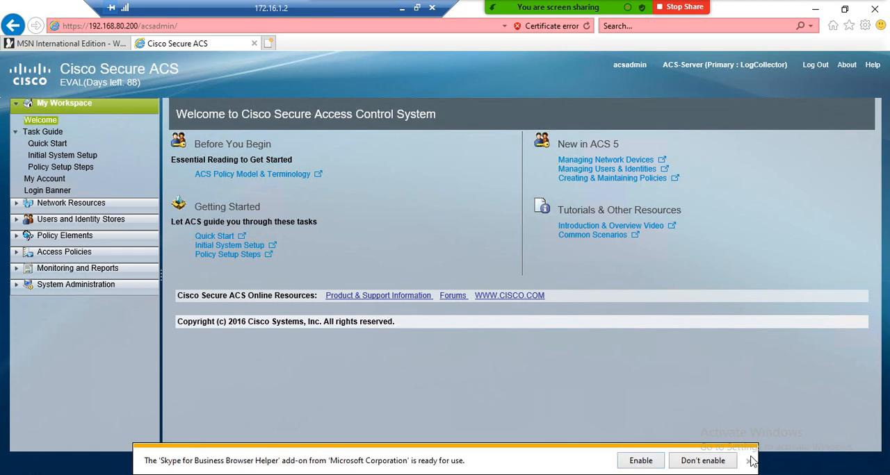
click(748, 461)
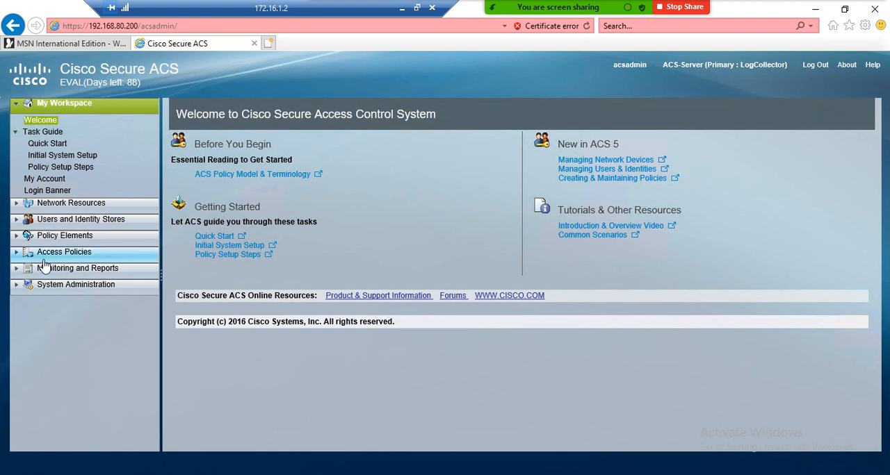
Step: Examine the Network Resources, Users and Identity Stores, Policy Elements, and Monitoring and Reports sections of the ACS navigation
click(30, 208)
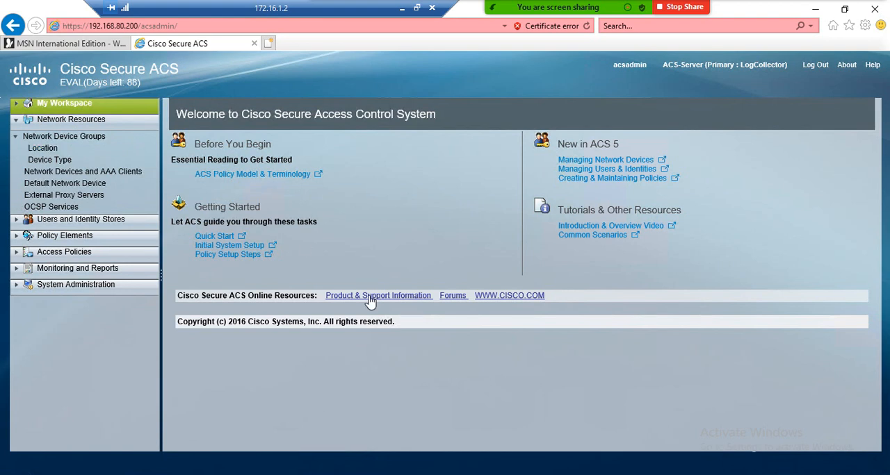
click(56, 137)
click(21, 222)
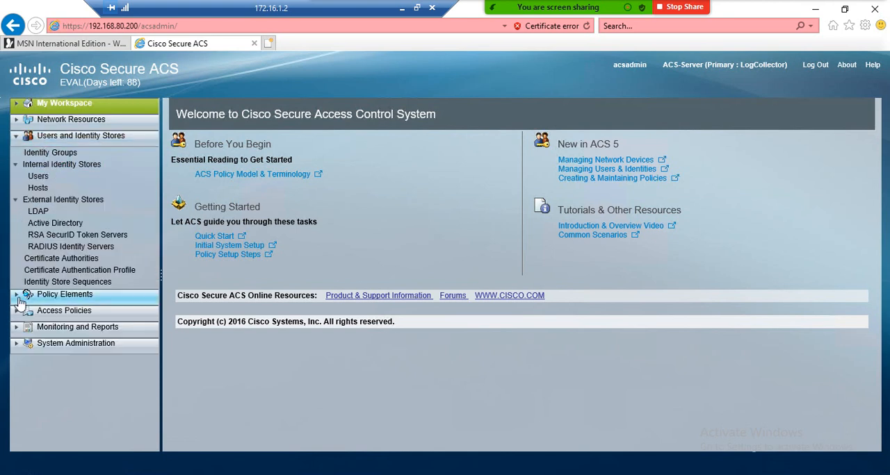
click(78, 294)
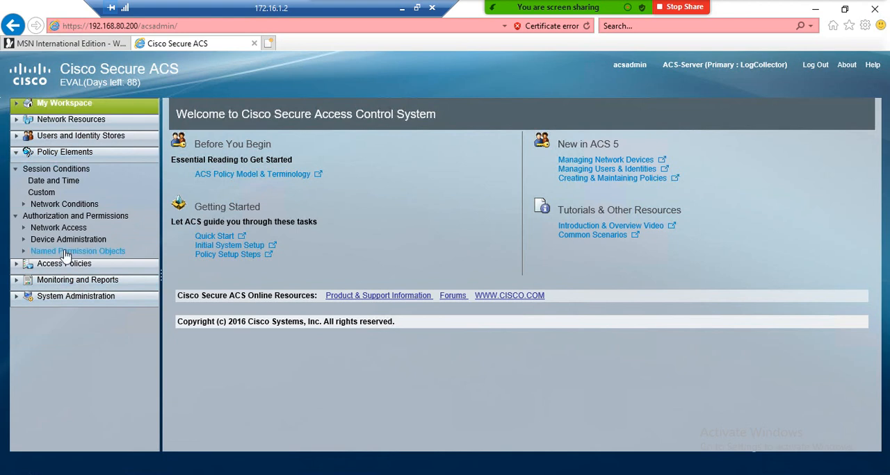
click(24, 283)
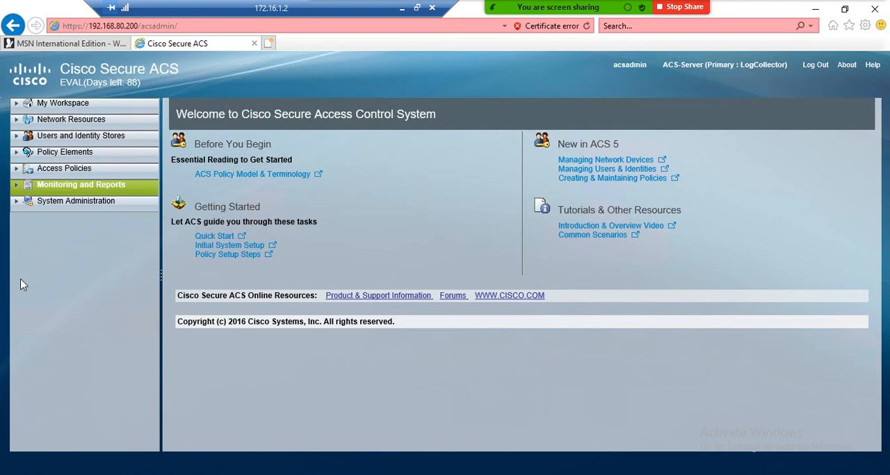
Step: Look through all System Administration entries from Administrators to Downloads, and return to the My Workspace section
click(16, 205)
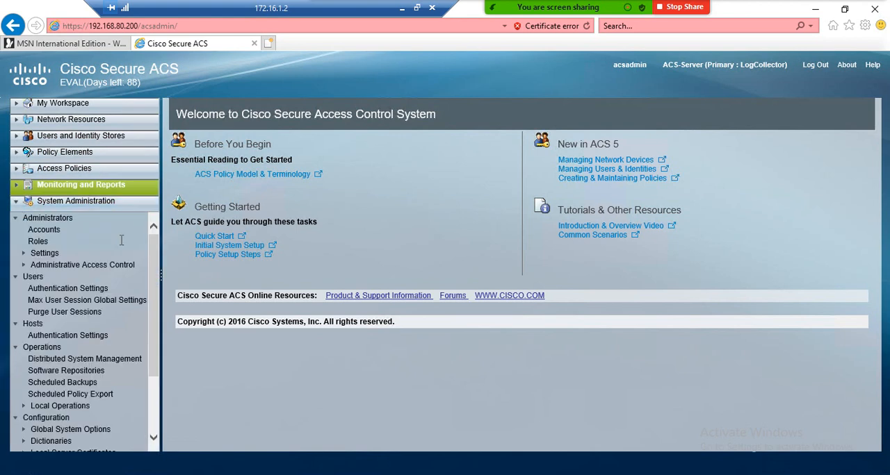
scroll(116, 288, down, 3)
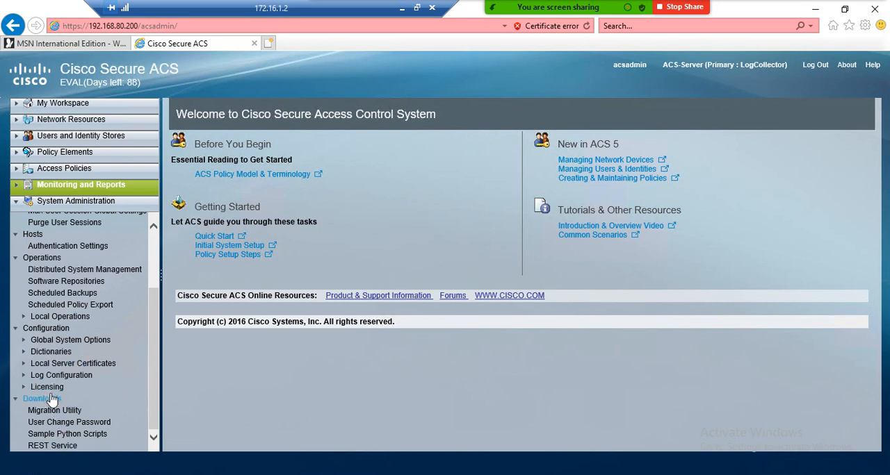
scroll(71, 323, up, 1)
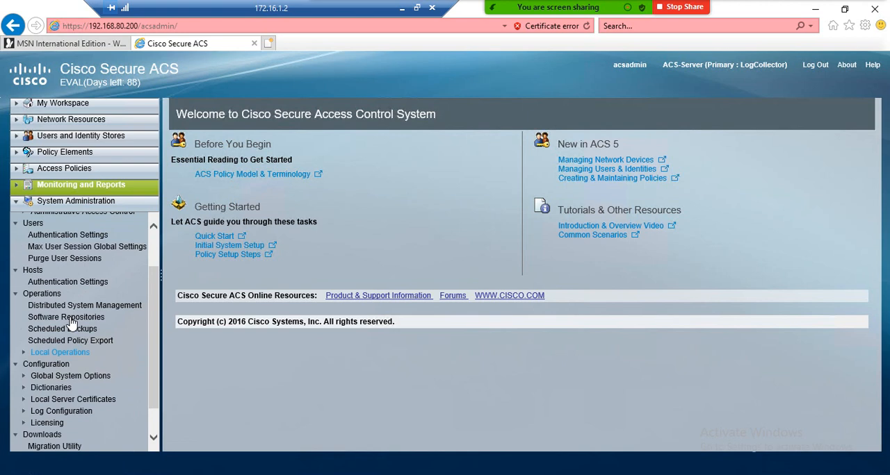
scroll(72, 323, up, 1)
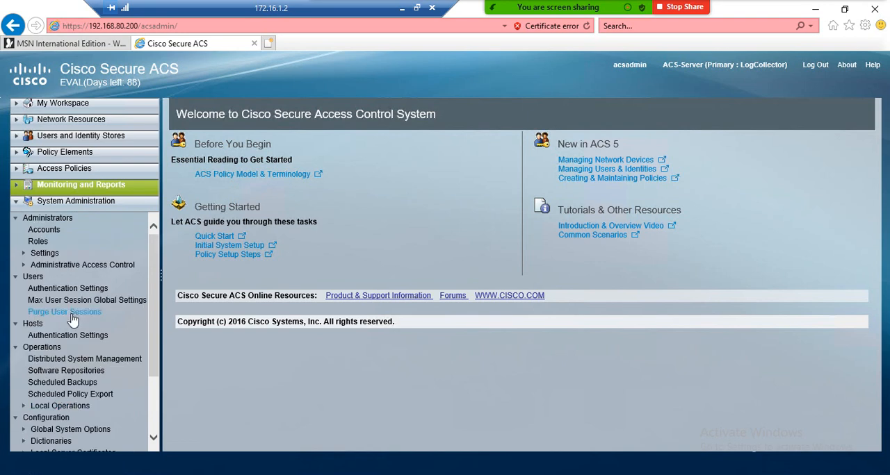
scroll(73, 319, down, 3)
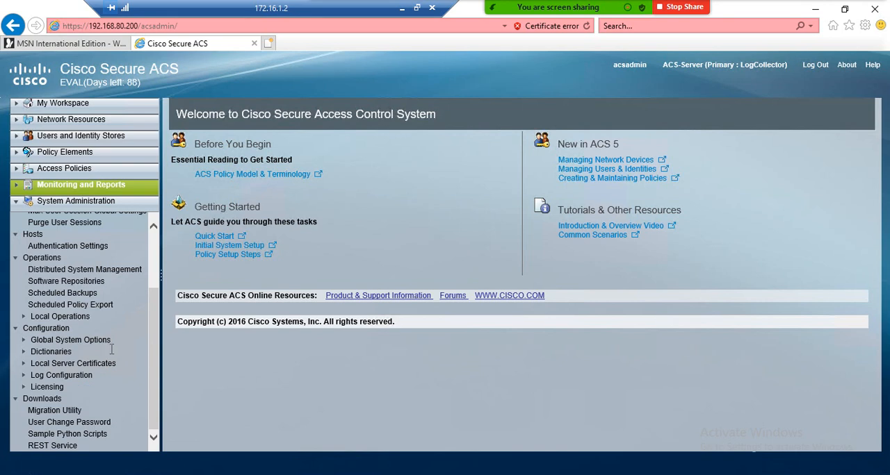
scroll(110, 348, up, 3)
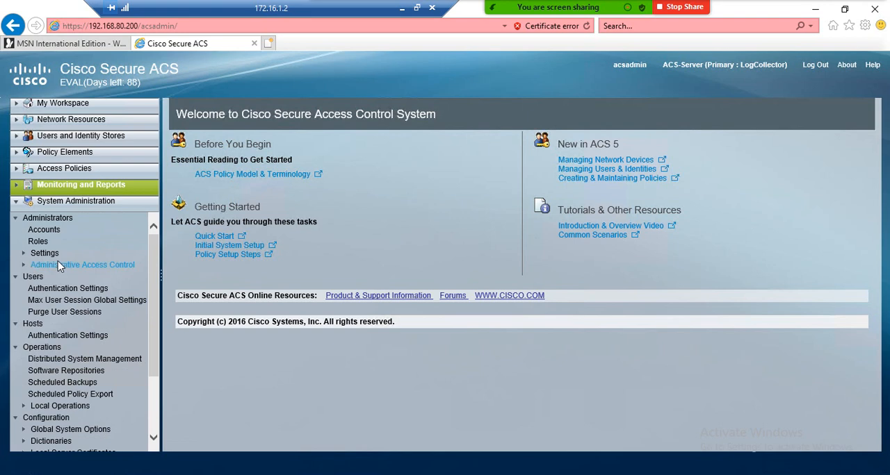
click(22, 108)
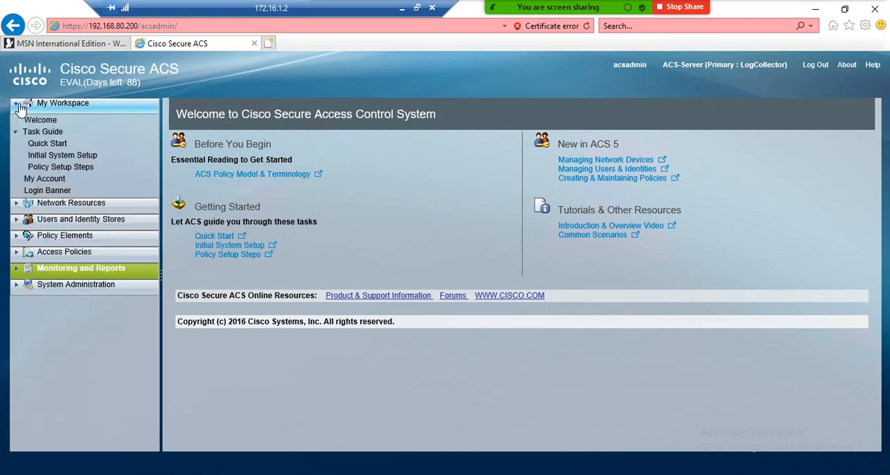
Step: Look through the System Administration entries from Administrators to Downloads, and open the administrator Accounts list
click(19, 108)
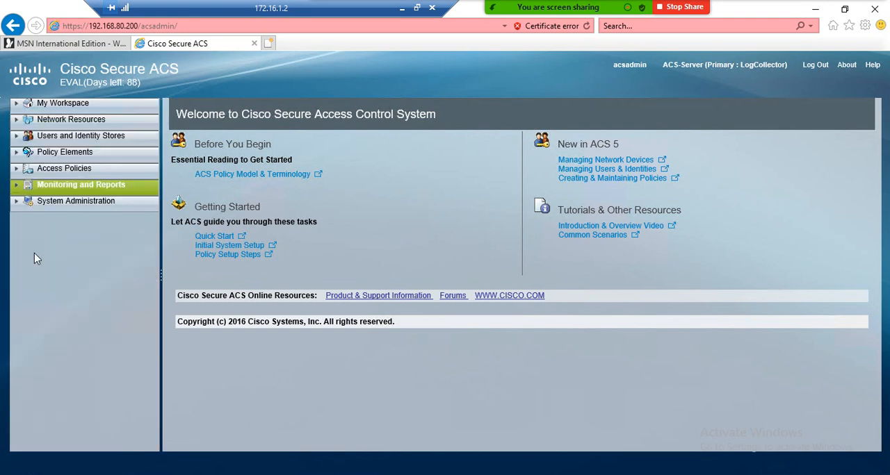
click(14, 206)
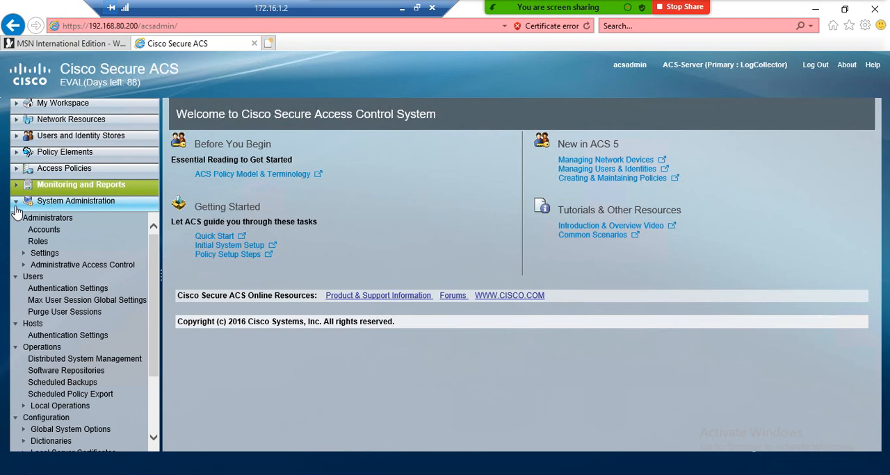
click(48, 218)
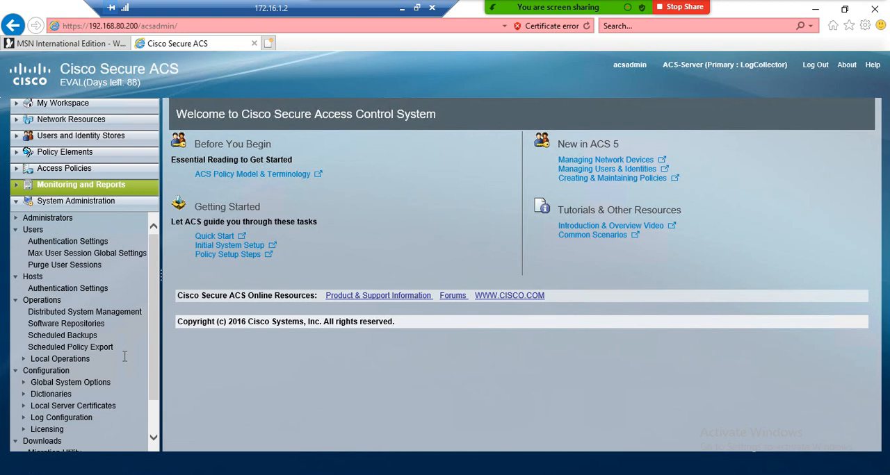
scroll(132, 356, down, 2)
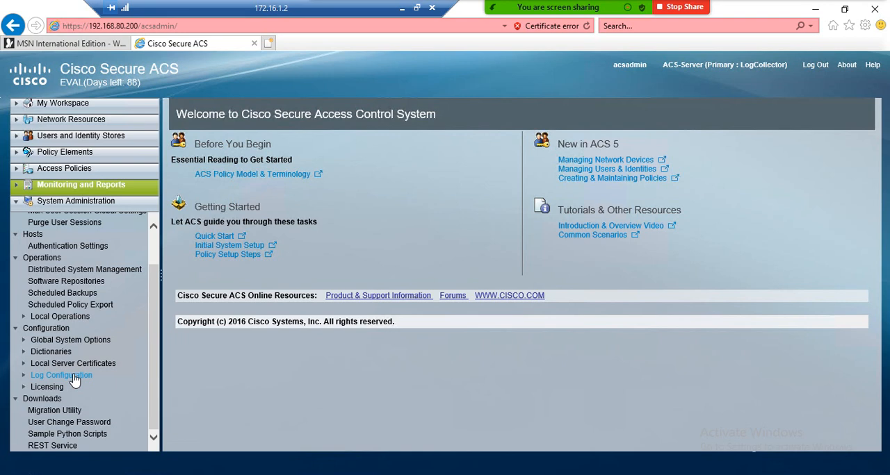
scroll(74, 380, up, 1)
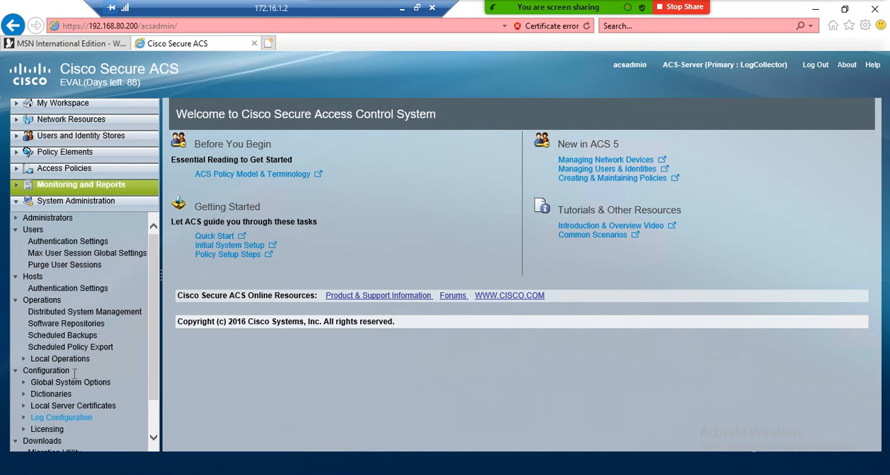
click(16, 219)
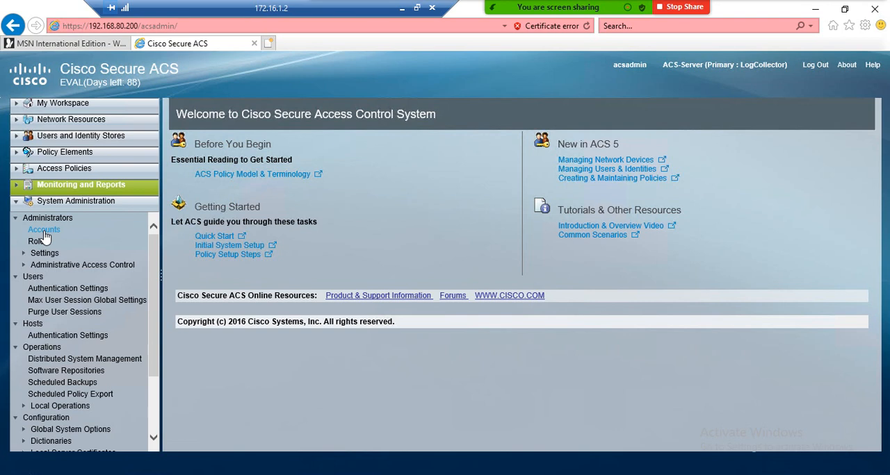
click(44, 232)
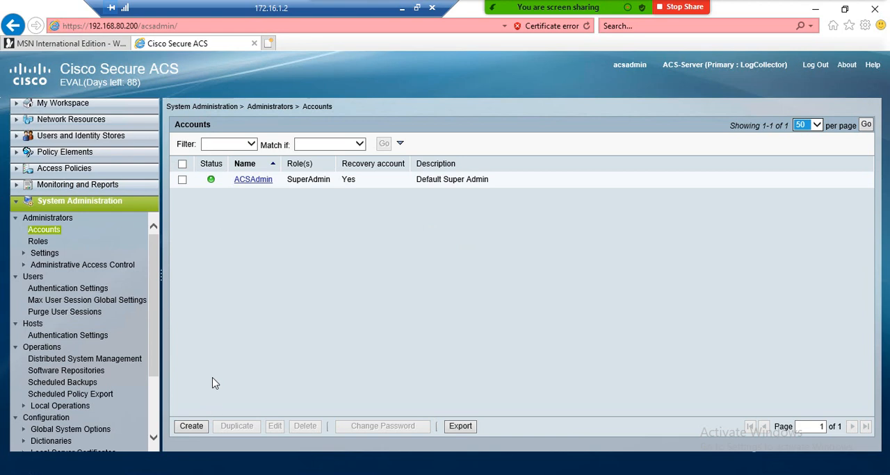
scroll(88, 322, down, 3)
scroll(87, 322, up, 3)
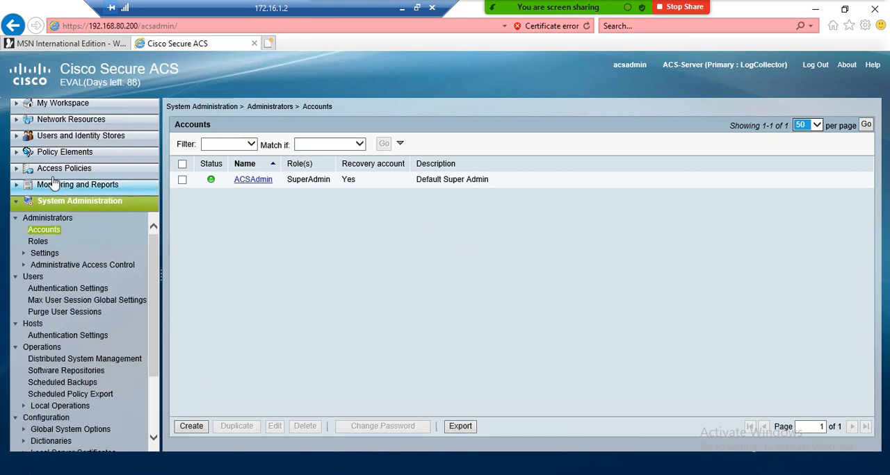
Step: Open the Login Banner settings of My Workspace and enter "Welcome to our AAA Server" as the before-login banner
click(17, 121)
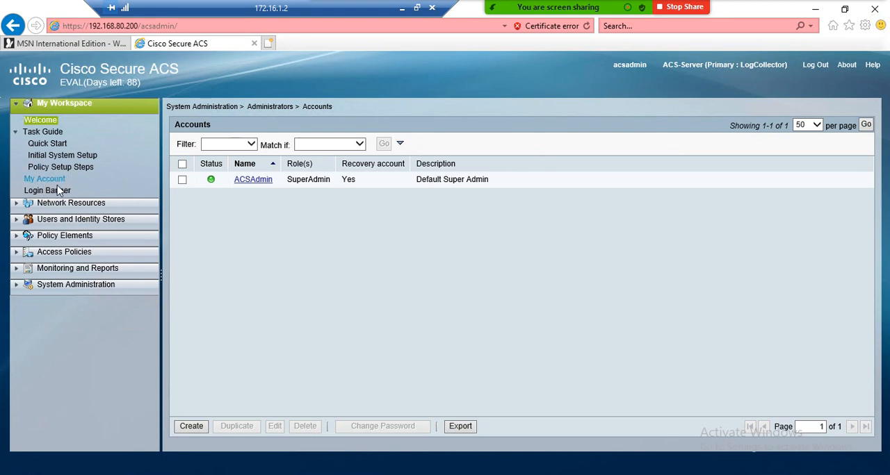
click(54, 194)
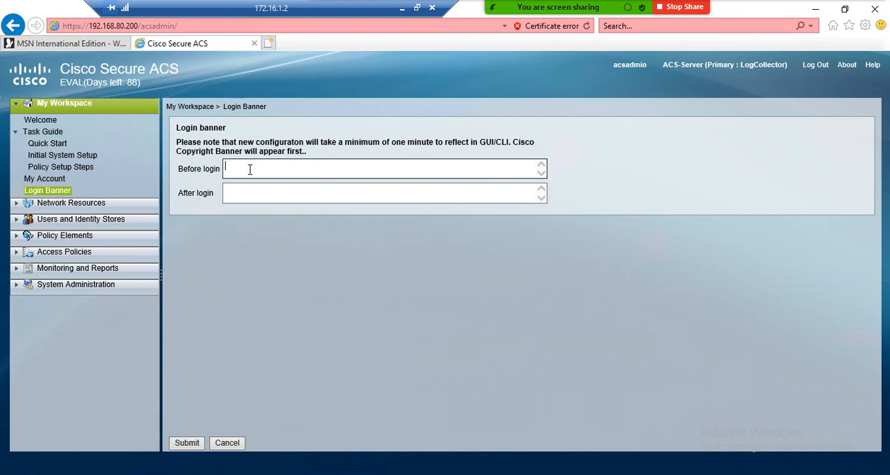
text(Welcome to our AAA Server)
Step: Enter "Thanks for logging" as the after-login banner and submit the banner settings
click(250, 191)
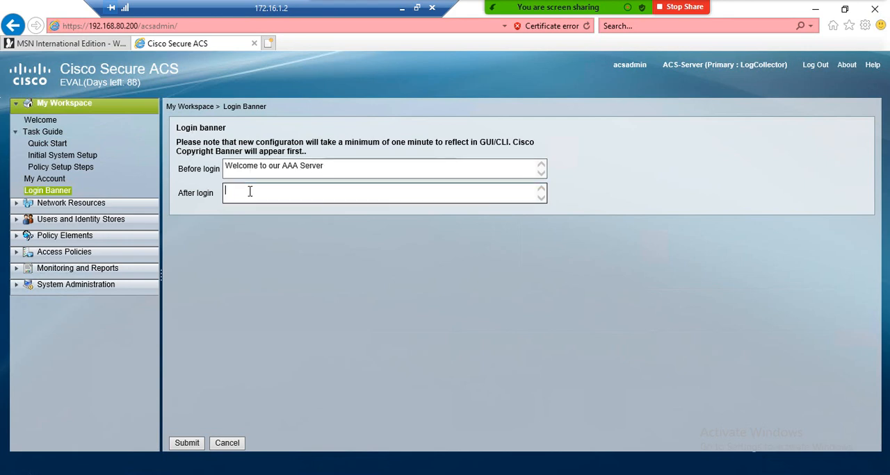
text(Thanks for logging)
click(186, 445)
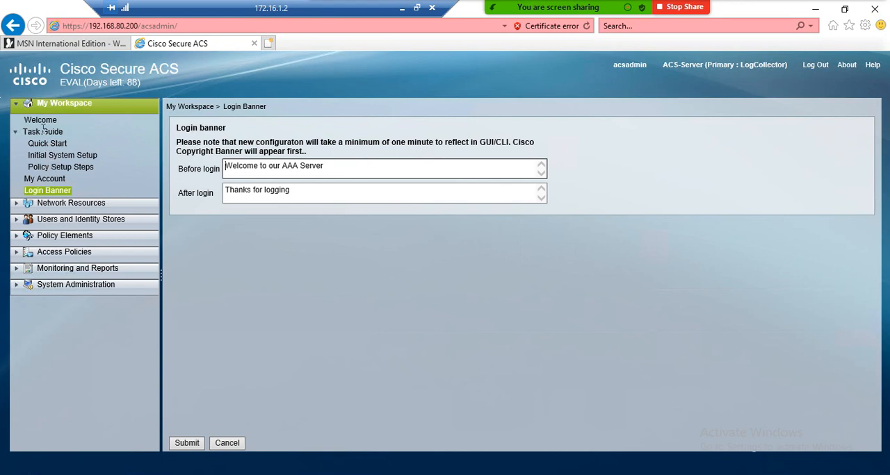
Step: Examine the Network Resources, Monitoring and Reports, and System Administration entries, including the administrator Settings
click(19, 205)
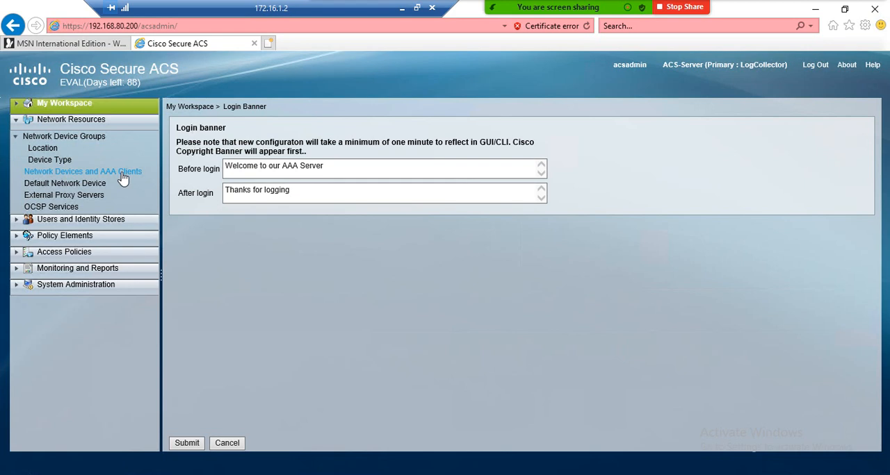
click(17, 269)
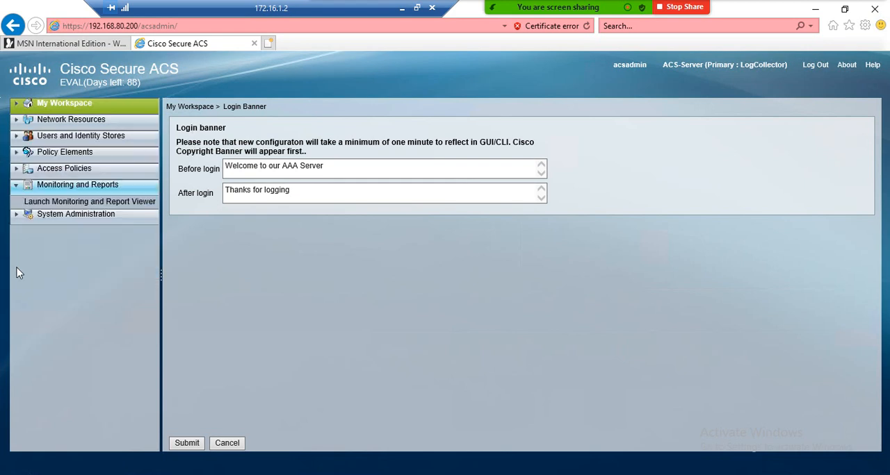
click(16, 215)
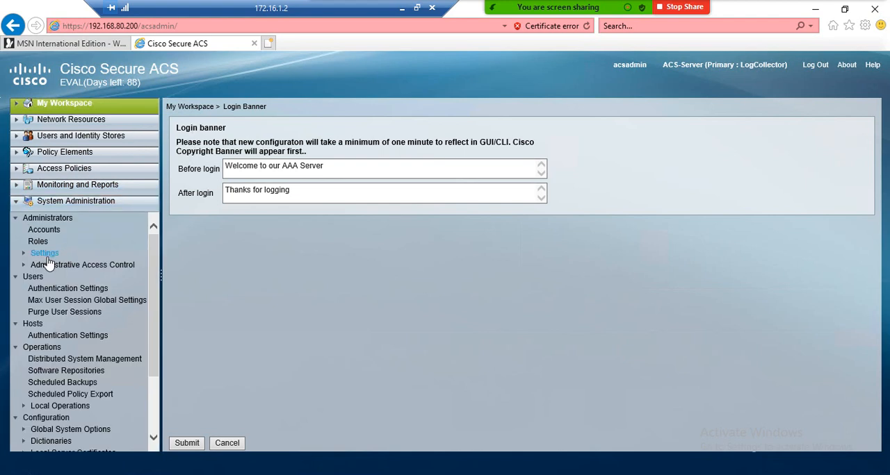
click(44, 253)
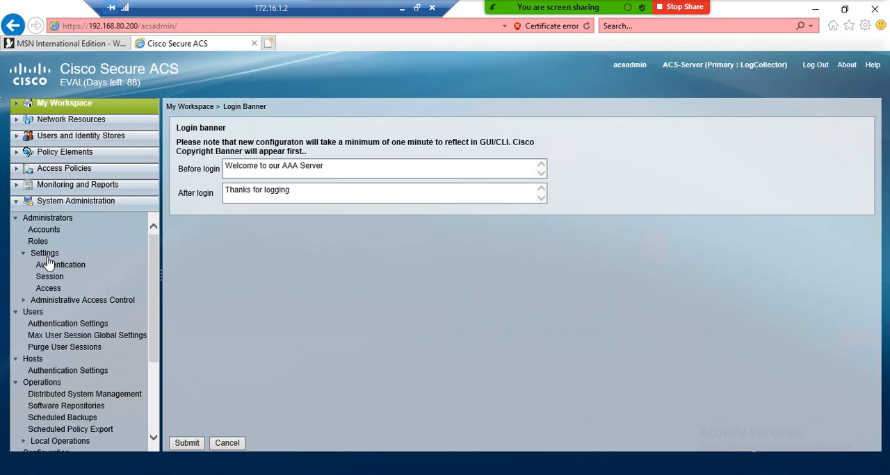
scroll(120, 286, down, 3)
scroll(120, 285, down, 1)
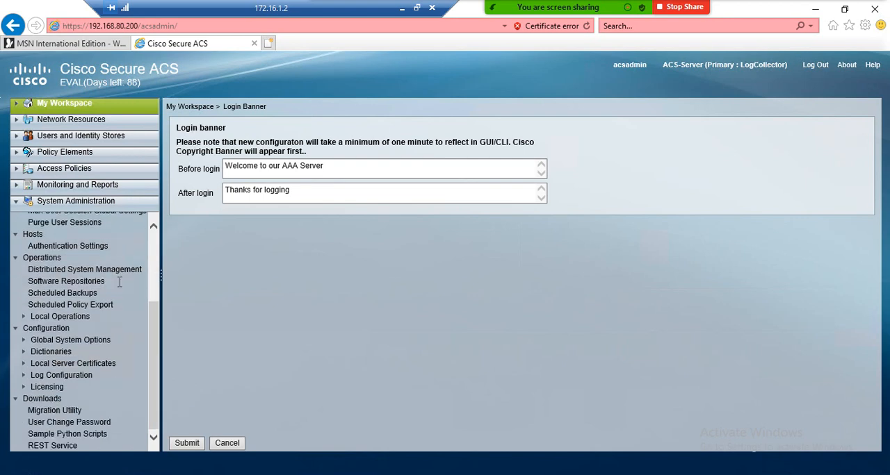
scroll(119, 282, up, 3)
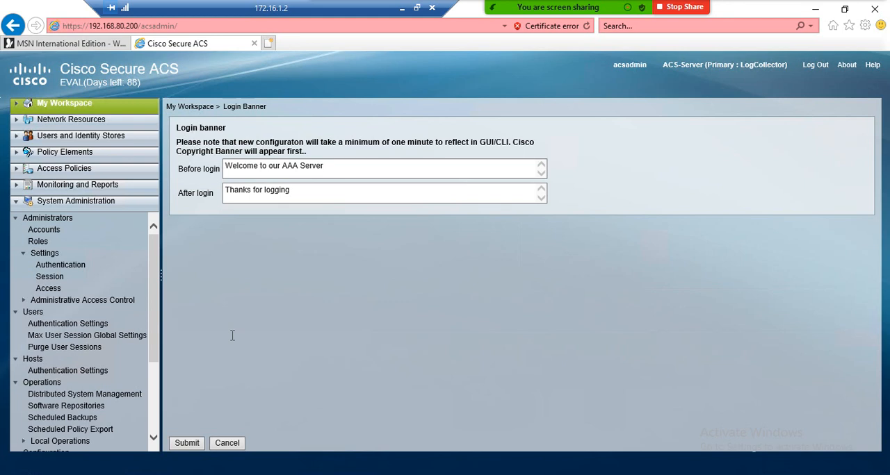
Step: Switch to the ACS-Server console in VMware Workstation and end the command-line session with exit
click(410, 474)
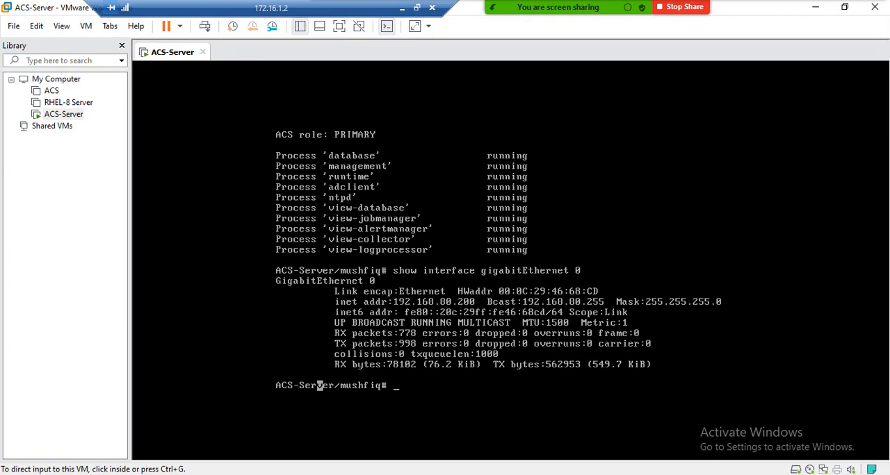
click(319, 385)
text(exit)
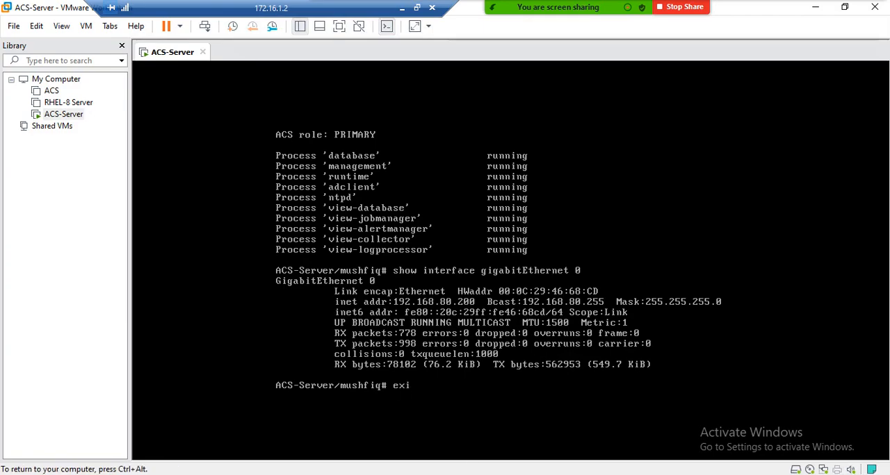
key(Return)
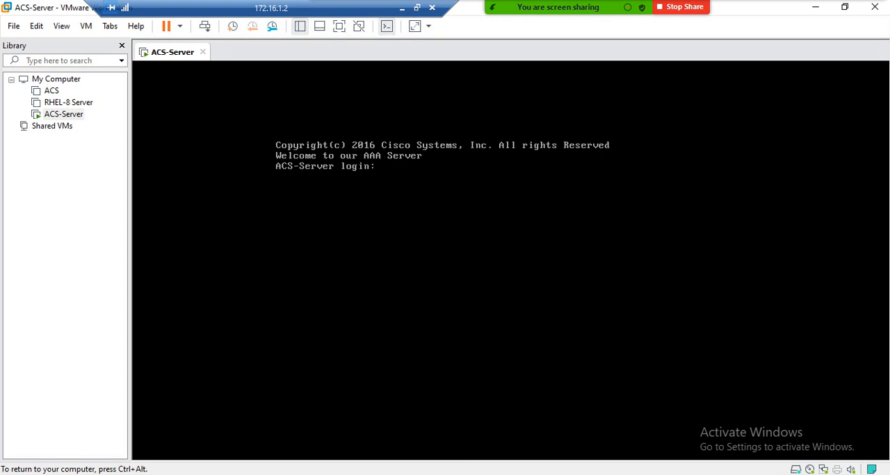
key(ctrl+alt)
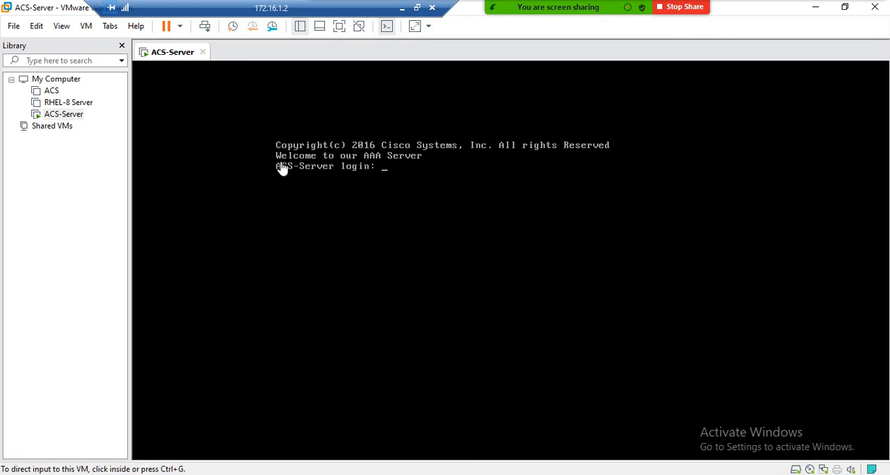
Step: Log back in to the ACS-Server console with the administrator's username and account password, and release the console input
click(401, 175)
text(mushfiq)
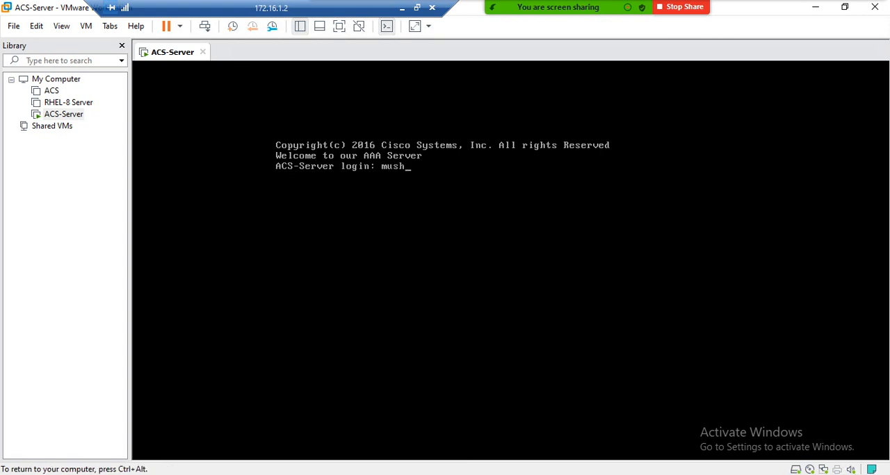
key(Return)
key(Return)
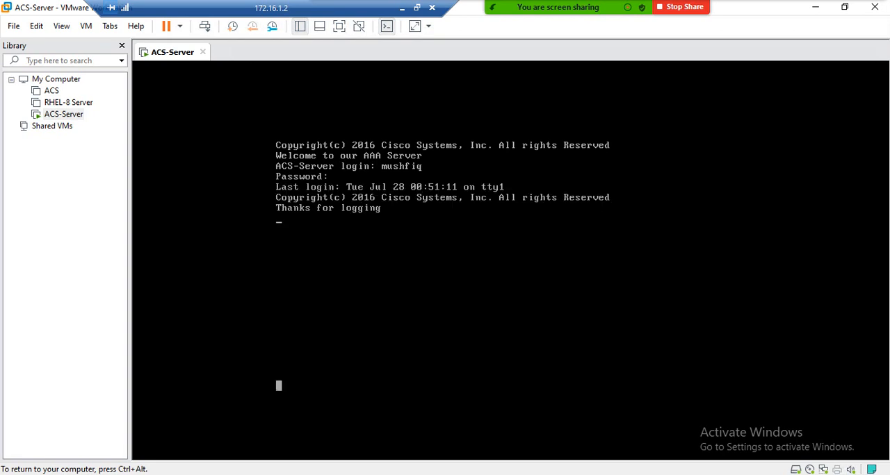
key(ctrl+alt)
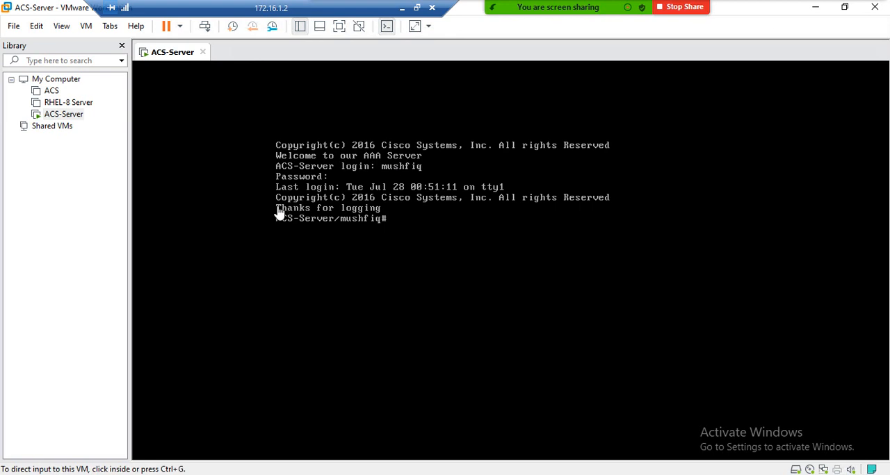